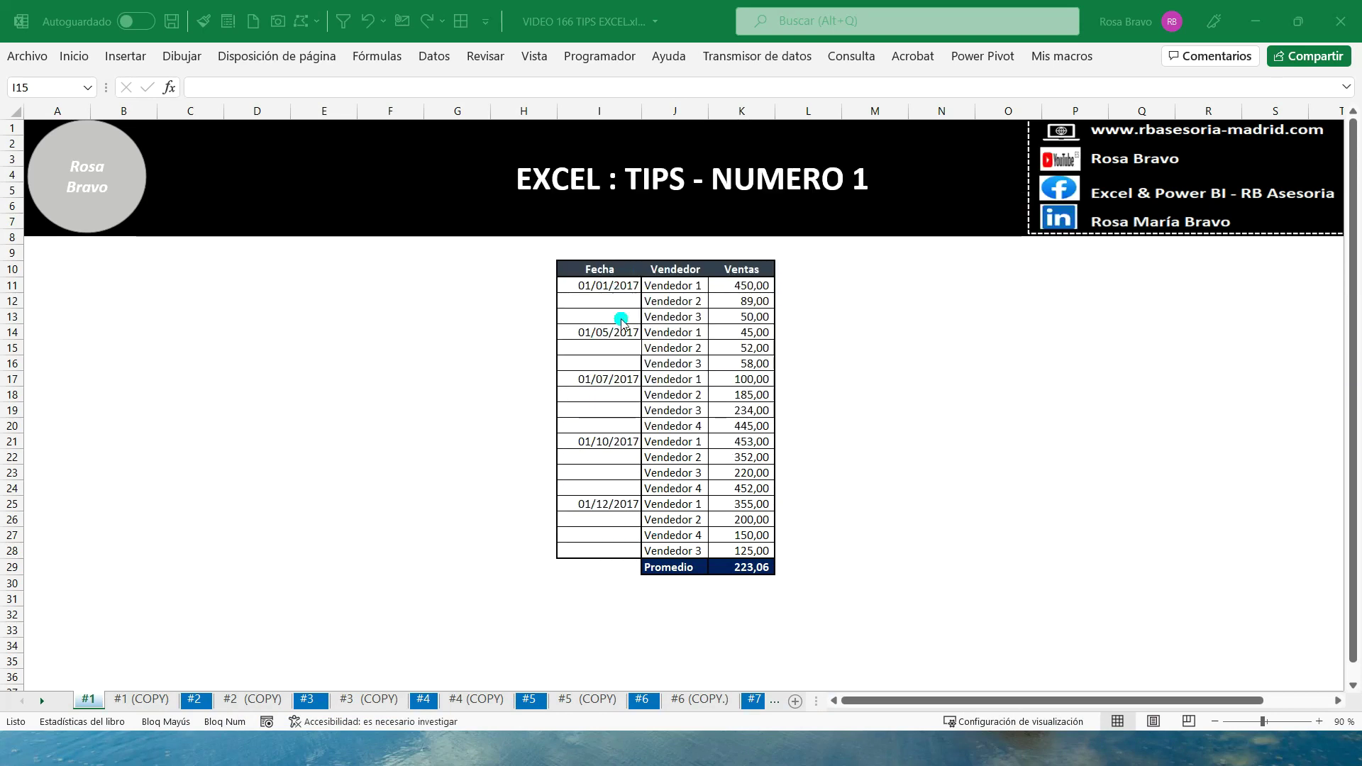
- Point out the sellers, sales and date cells, including the empty dates, then select the whole sales table
{"action": "left_click_drag", "start_coordinate": [688, 285], "coordinate": [745, 317]}
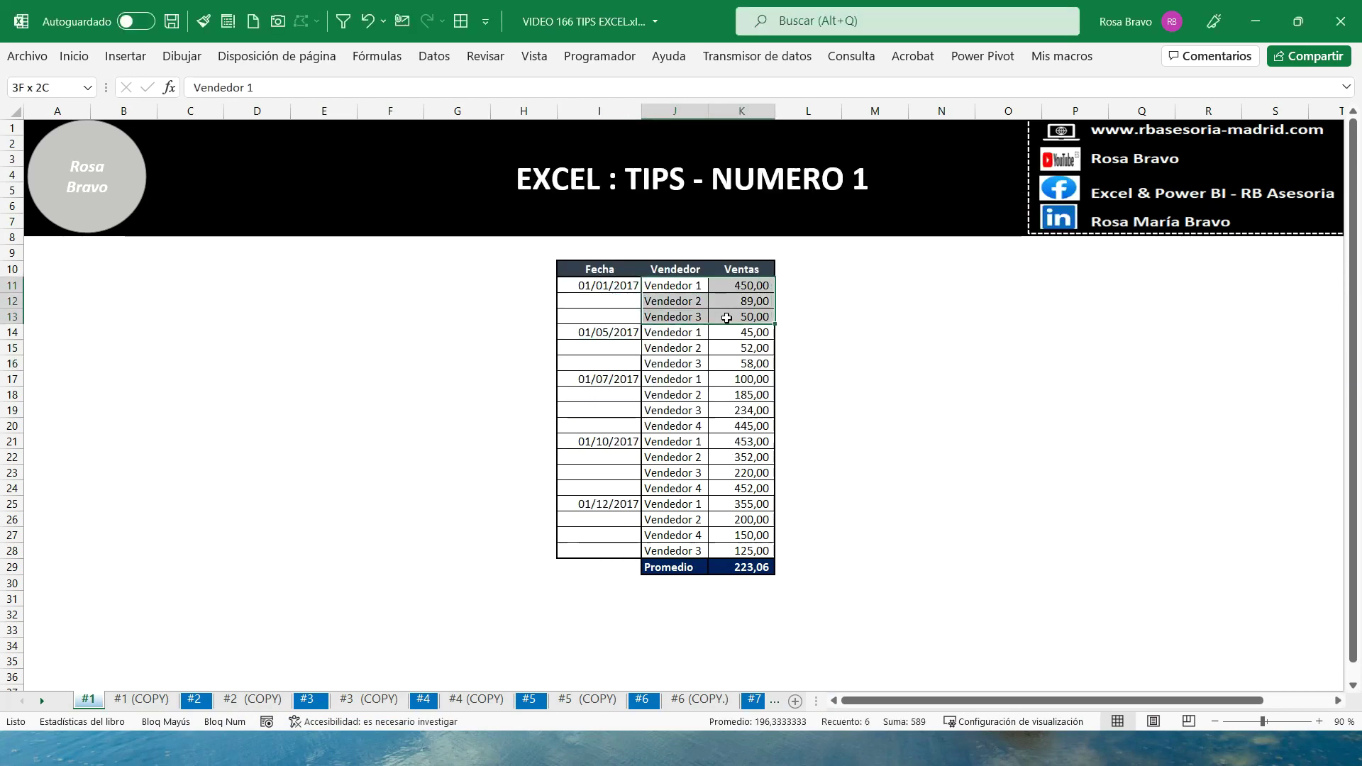
{"action": "left_click", "coordinate": [611, 309]}
{"action": "mouse_move", "coordinate": [670, 334]}
{"action": "left_mouse_down"}
{"action": "mouse_move", "coordinate": [727, 368]}
{"action": "mouse_move", "coordinate": [742, 425]}
{"action": "left_mouse_up"}
{"action": "left_click", "coordinate": [590, 338]}
{"action": "left_click", "coordinate": [614, 387]}
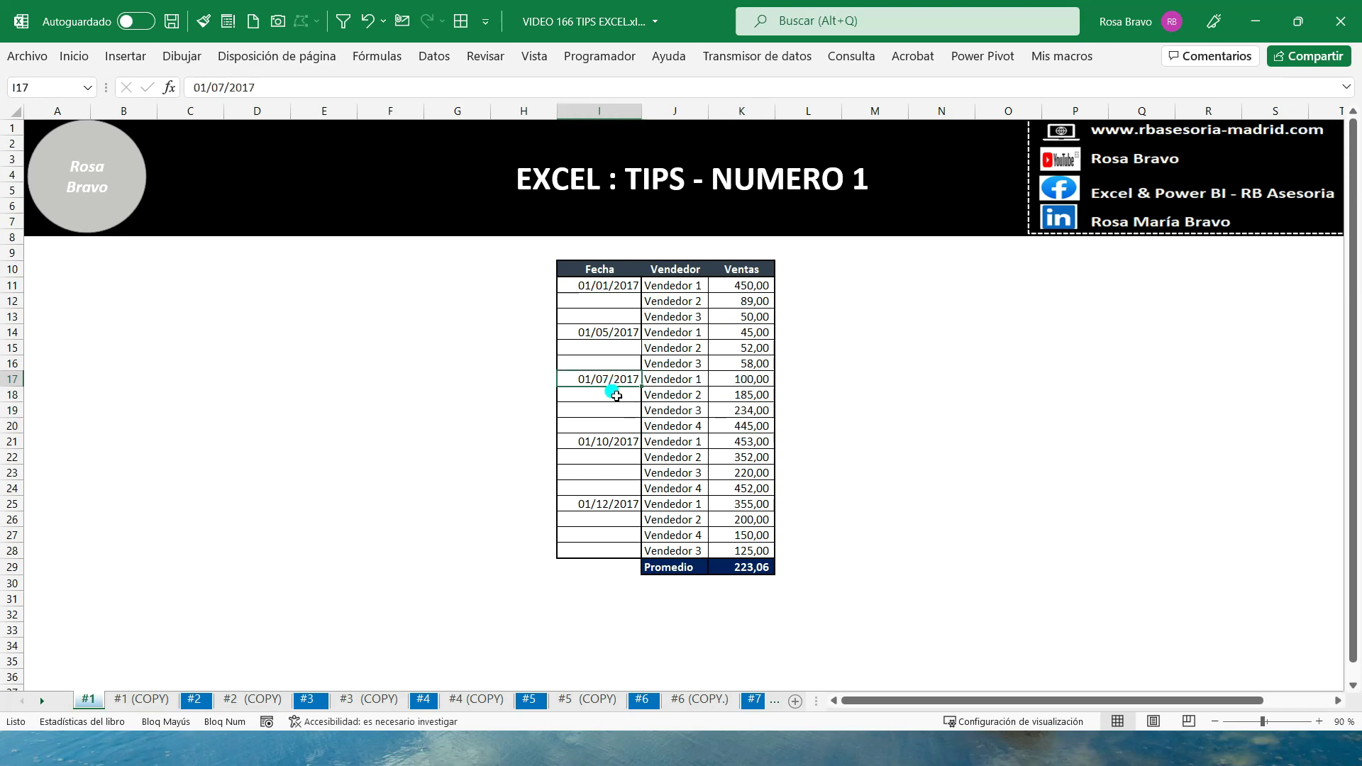
{"action": "left_click", "coordinate": [609, 286]}
{"action": "left_click", "coordinate": [605, 302]}
{"action": "left_click_drag", "start_coordinate": [605, 302], "coordinate": [612, 426]}
{"action": "left_click", "coordinate": [611, 382]}
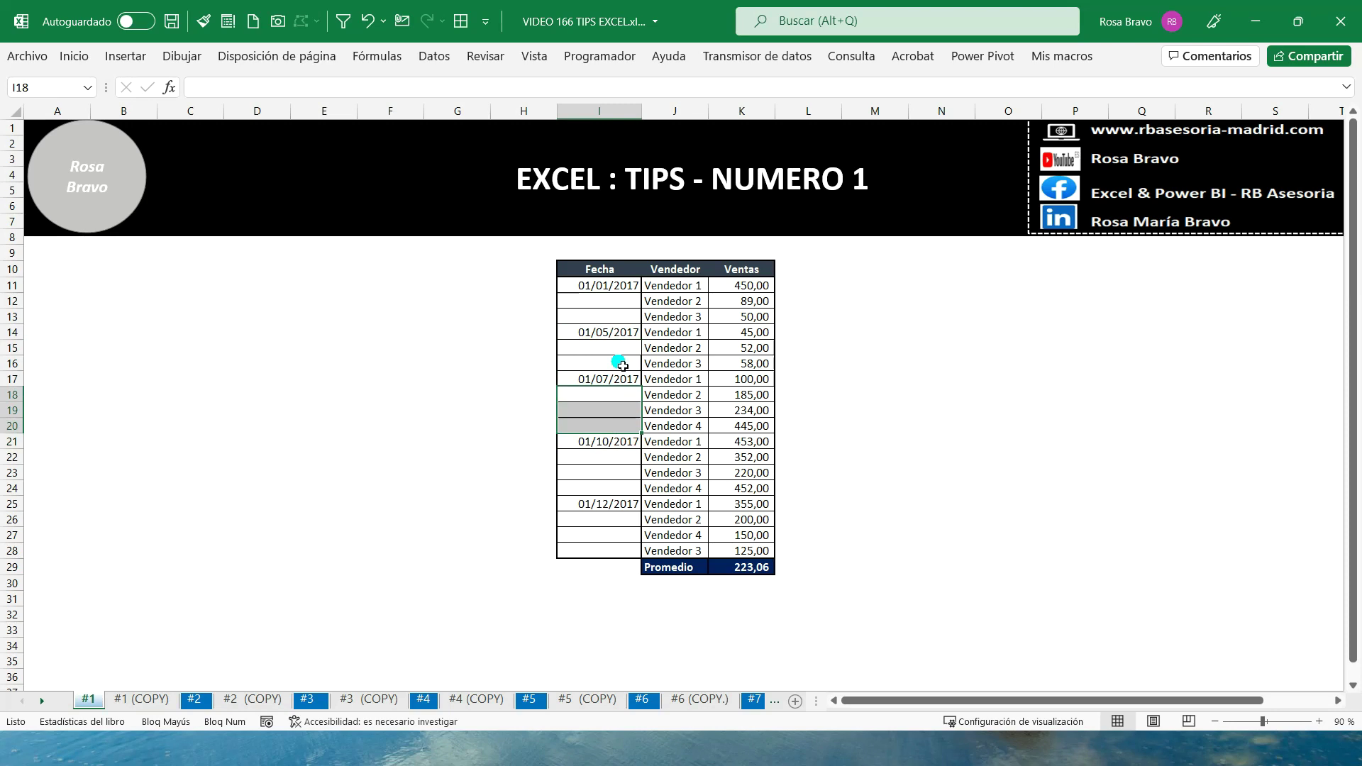
{"action": "left_click", "coordinate": [639, 286]}
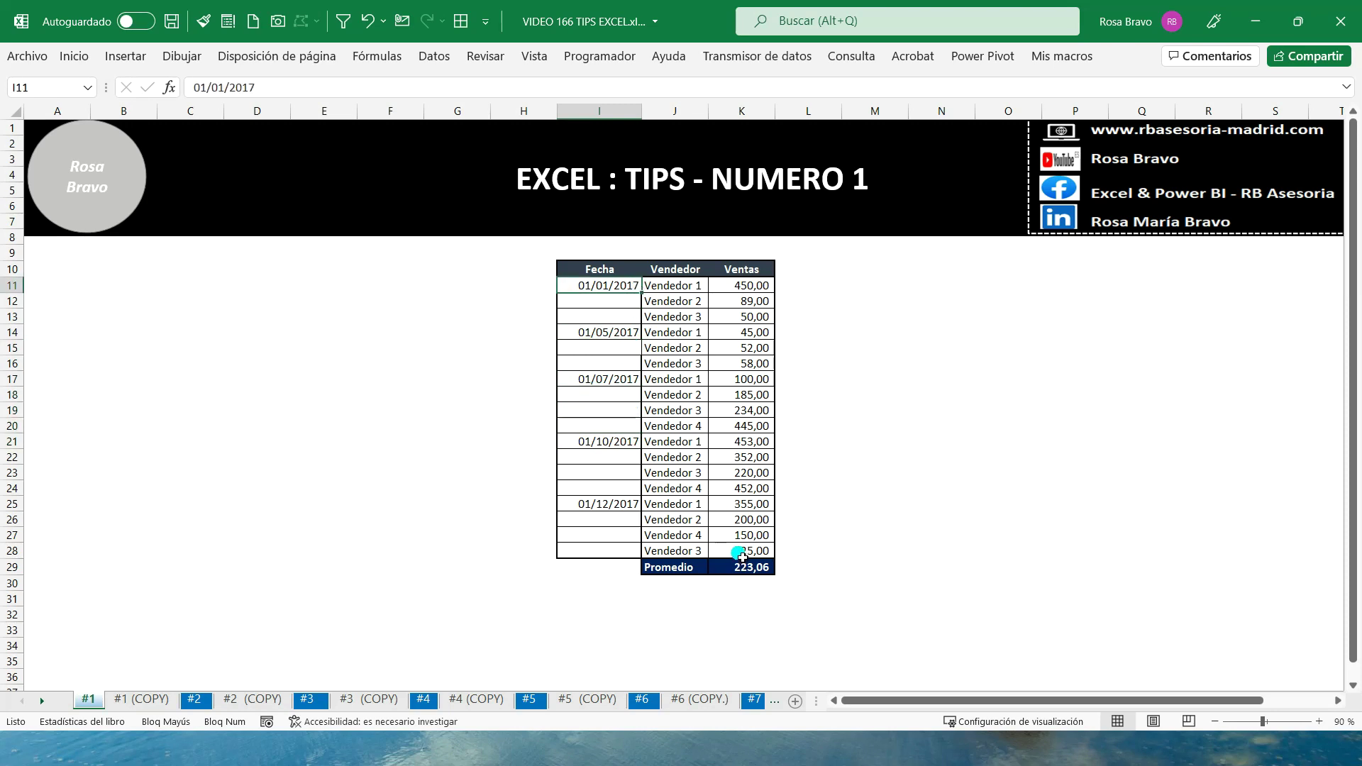
{"action": "left_click", "coordinate": [740, 552], "text": "shift"}
- Use Ir a Especial with Celdas en blanco to select all blank cells in the table
{"action": "left_click", "coordinate": [74, 56]}
{"action": "left_click", "coordinate": [1190, 134]}
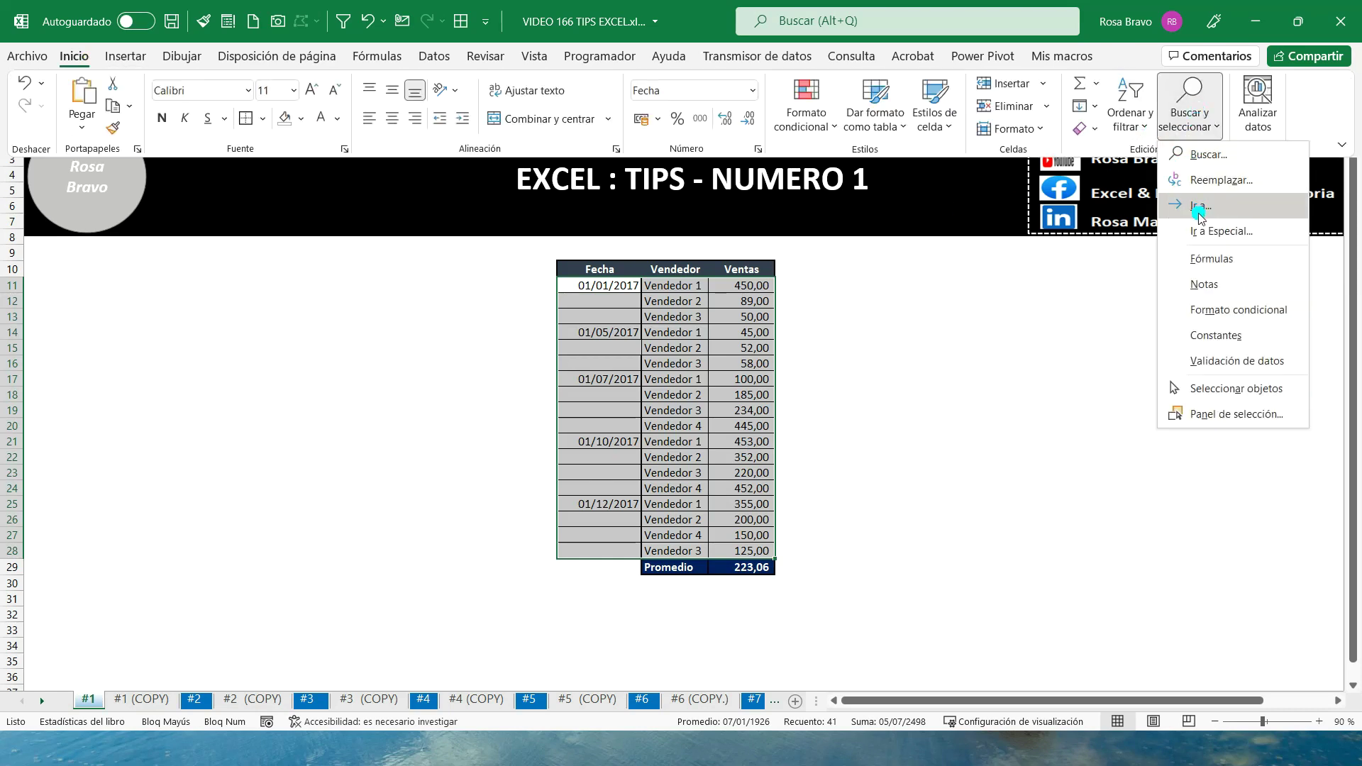
{"action": "left_click", "coordinate": [1203, 232]}
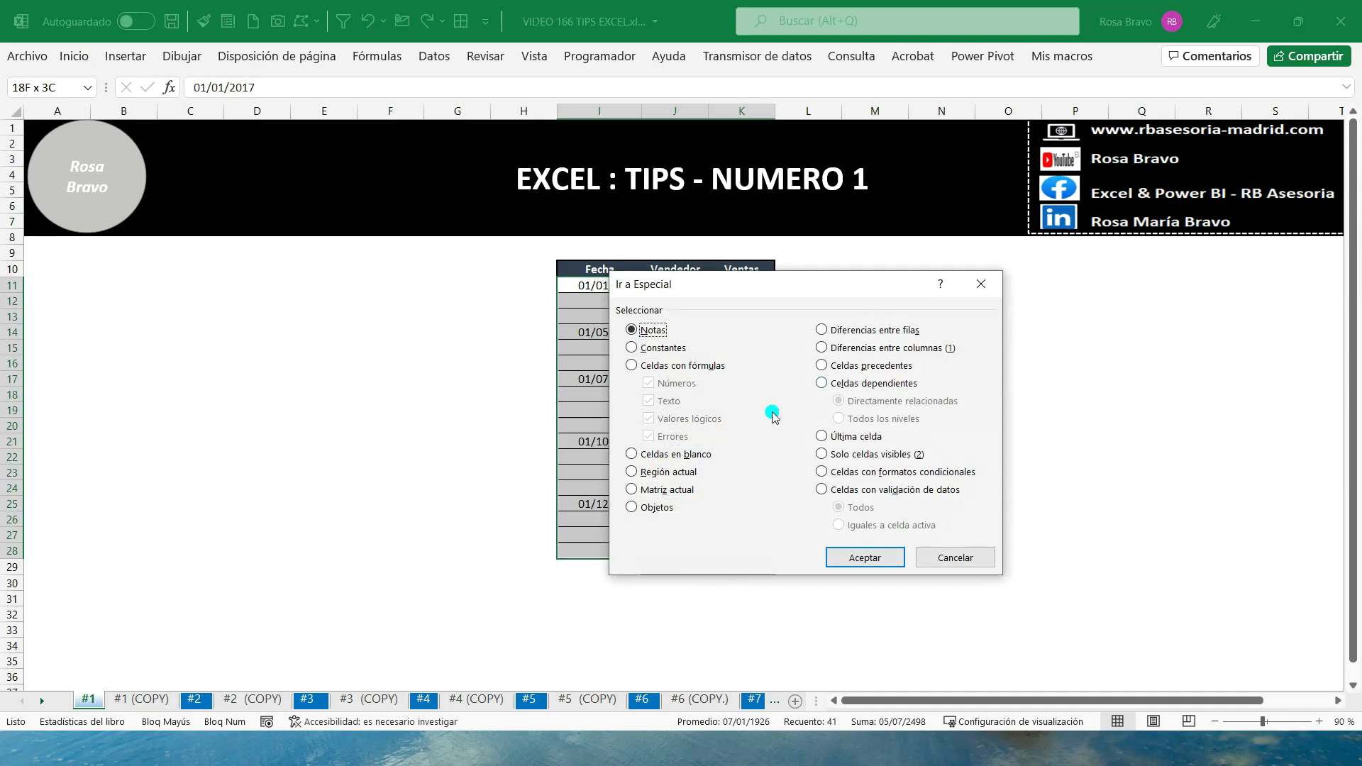
{"action": "left_click", "coordinate": [632, 454]}
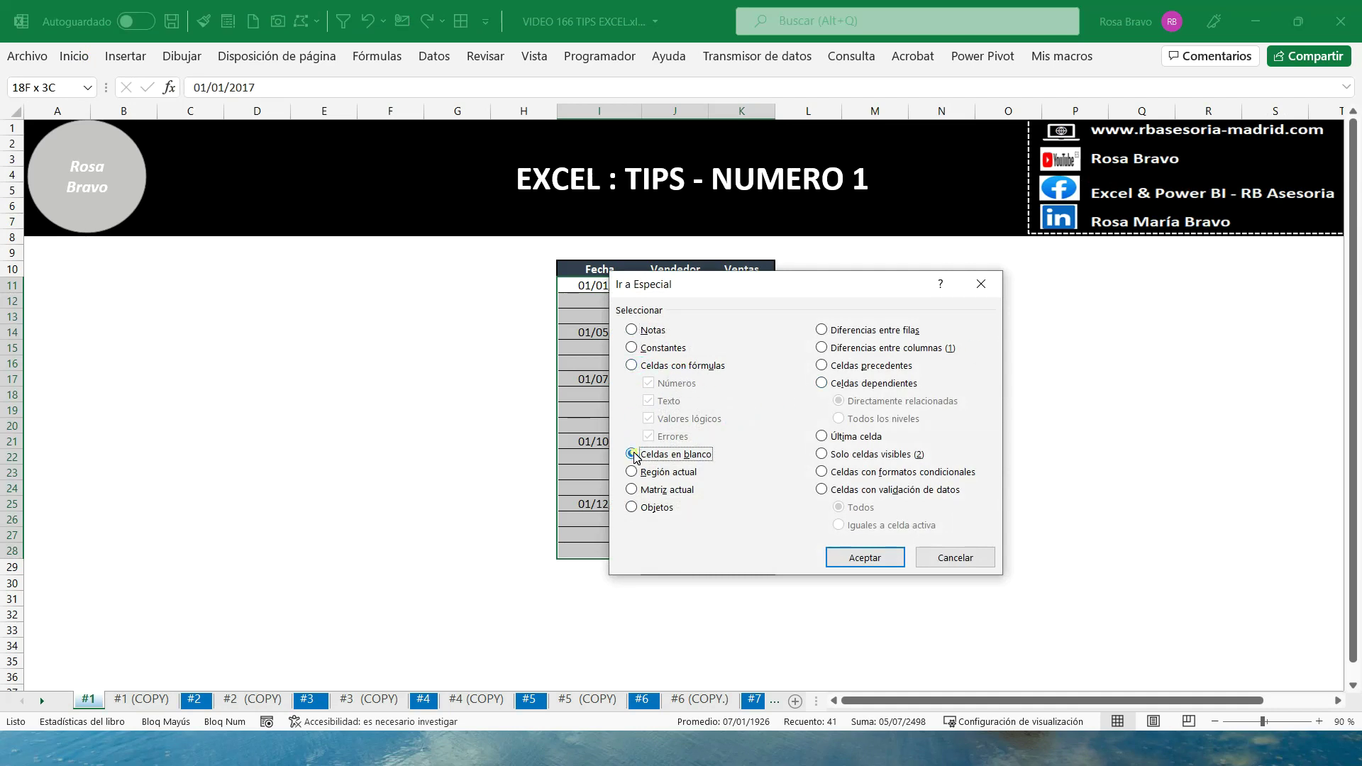
{"action": "left_click", "coordinate": [828, 554]}
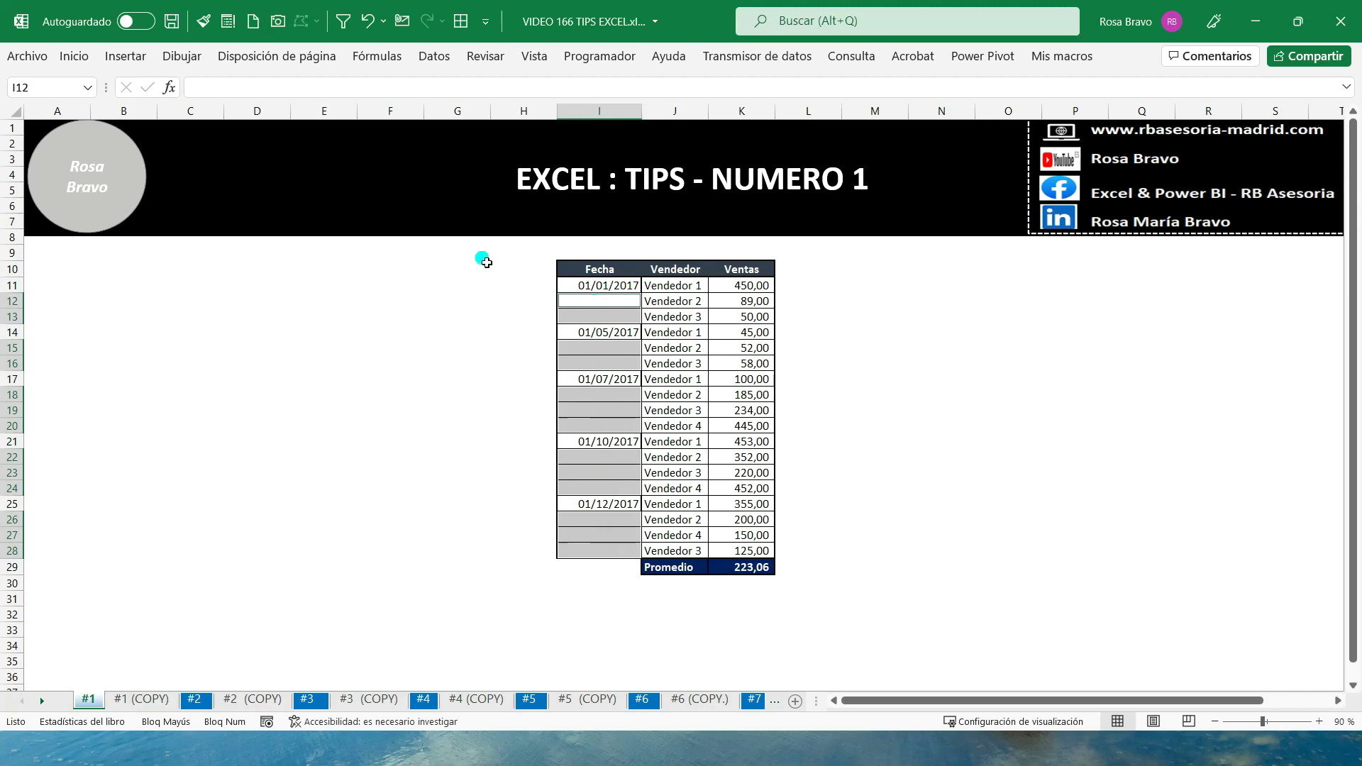
- Fill all selected blank Fecha cells at once with =I11, then check a filled cell's formula
{"action": "left_click", "coordinate": [223, 88]}
{"action": "type", "text": "="}
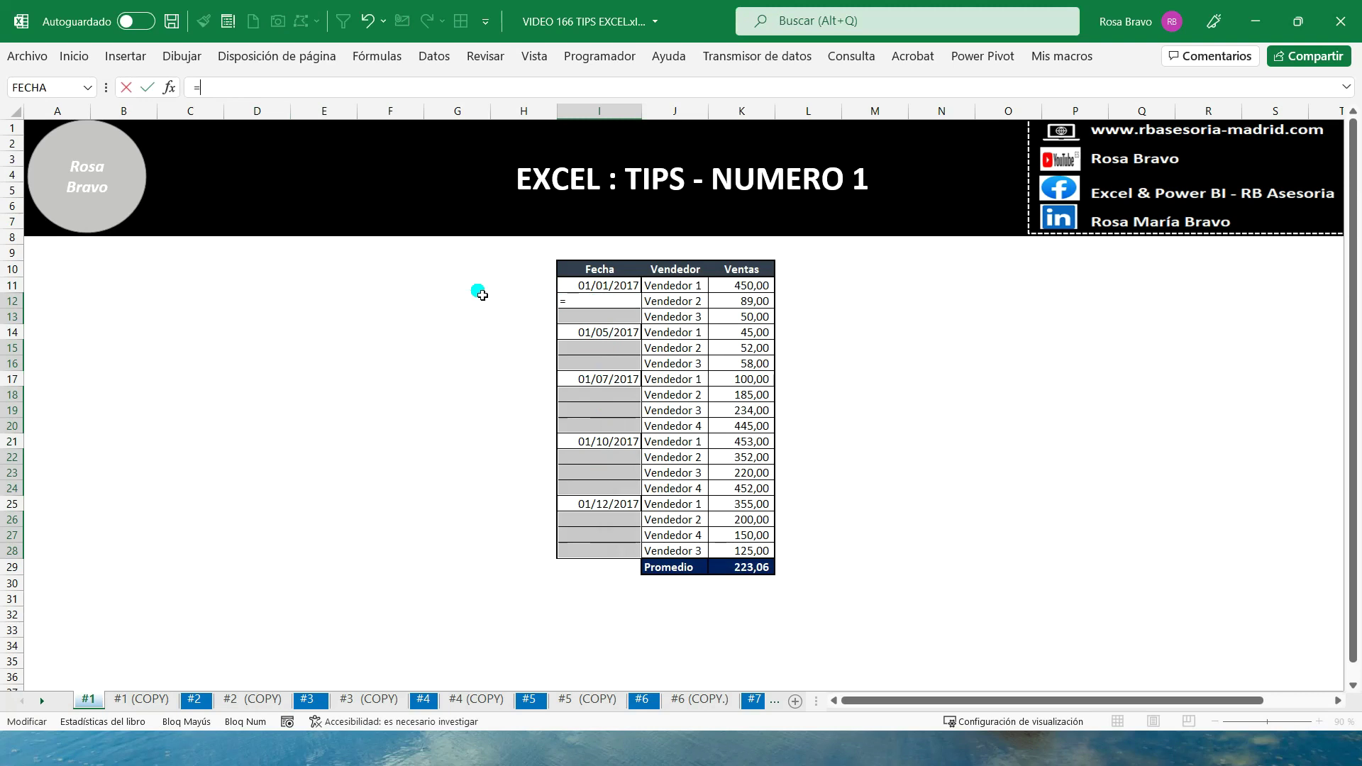
{"action": "left_click", "coordinate": [592, 288]}
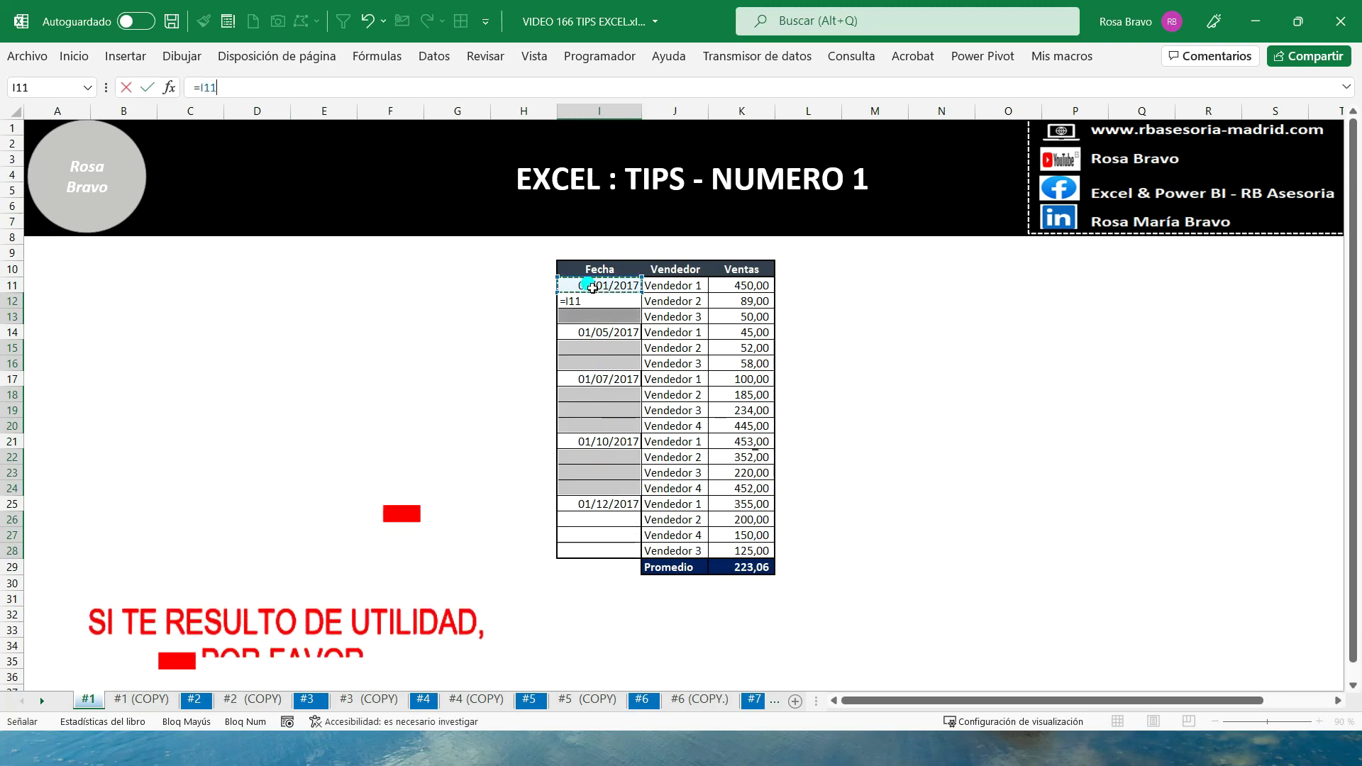
{"action": "key", "text": "ctrl+Return"}
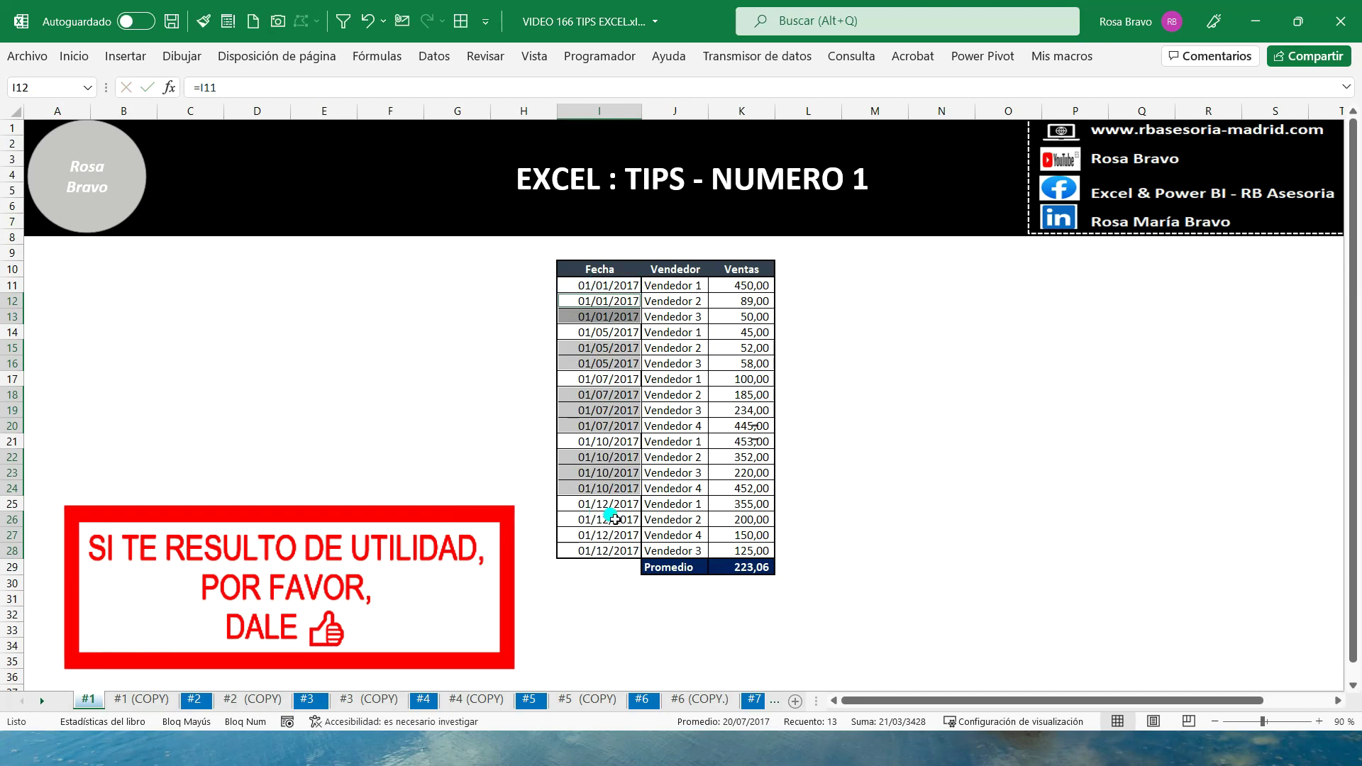
{"action": "left_click", "coordinate": [611, 517]}
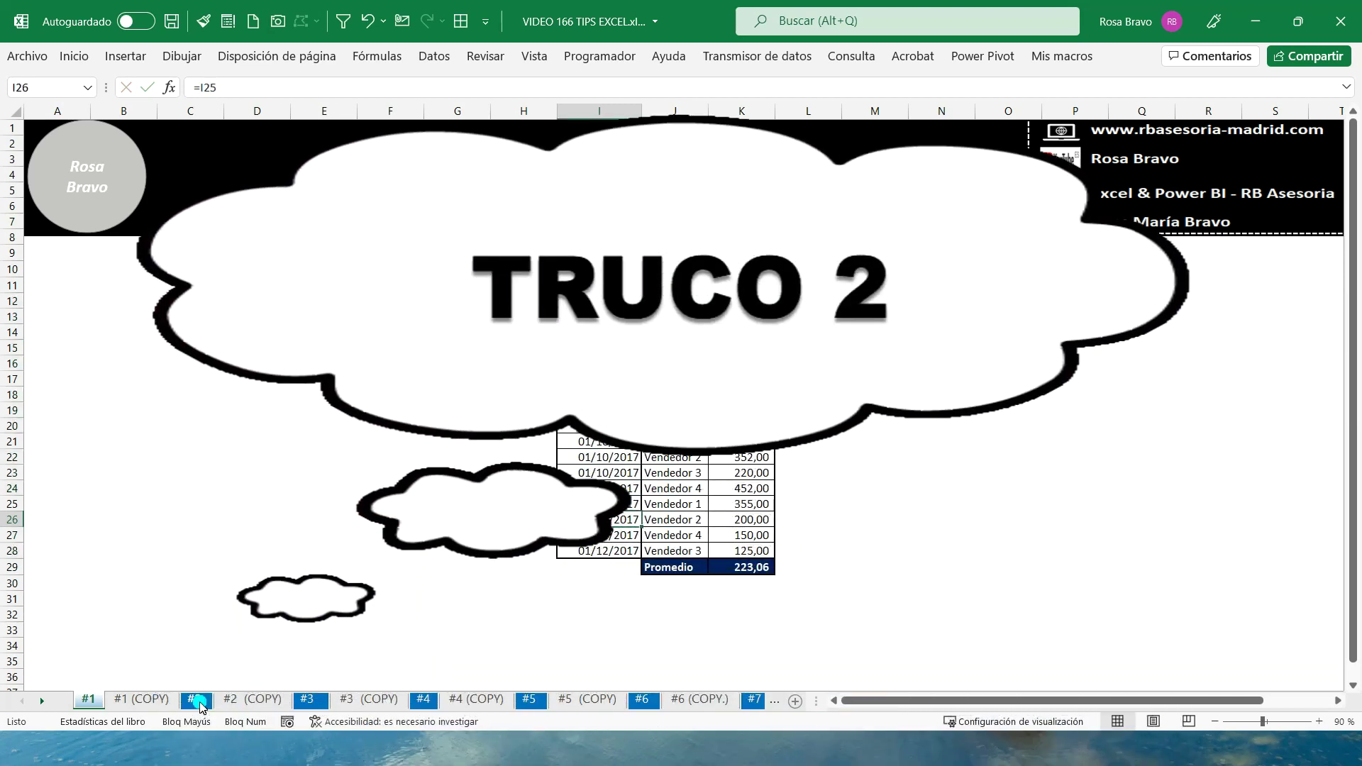
- Open sheet #2 and select product names PDTO1–PDTO14, month headers and some blank month cells
{"action": "left_click", "coordinate": [199, 702]}
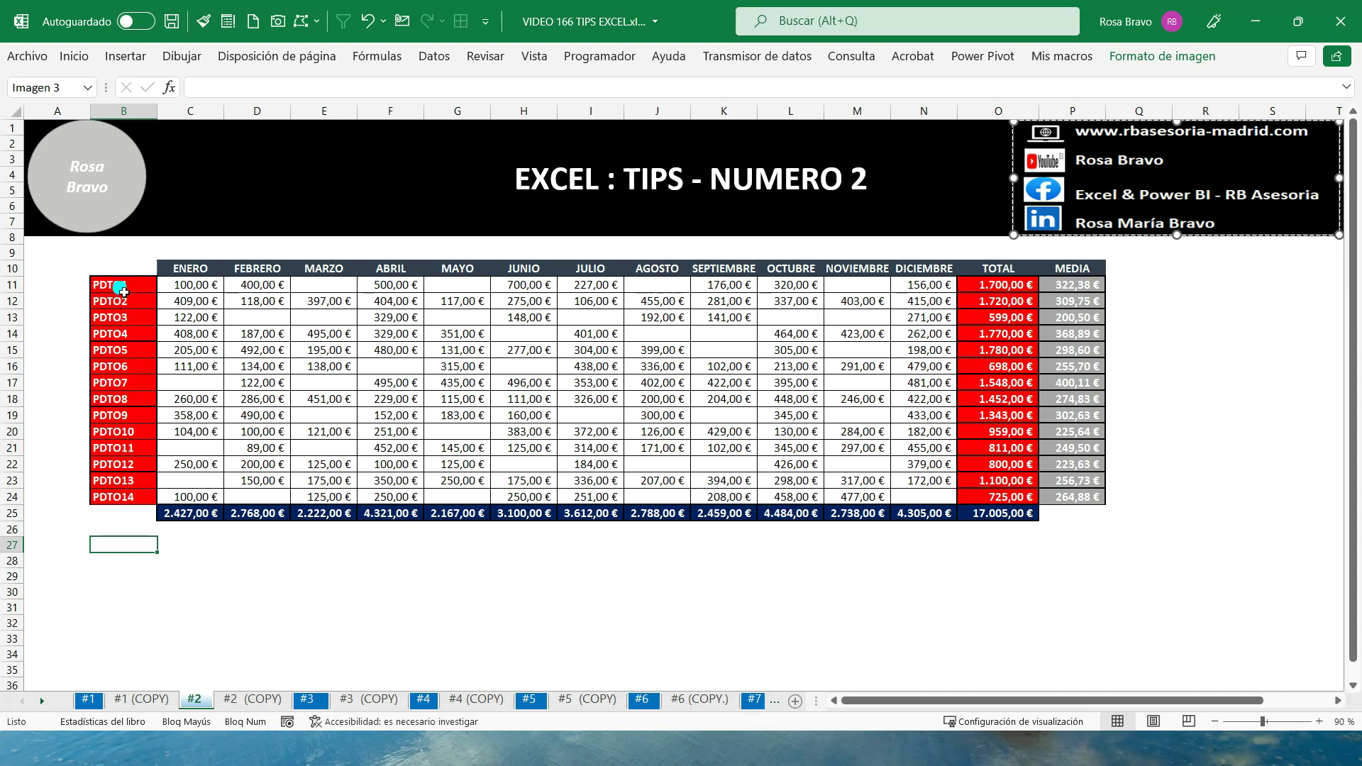
{"action": "left_click_drag", "start_coordinate": [124, 291], "coordinate": [124, 498]}
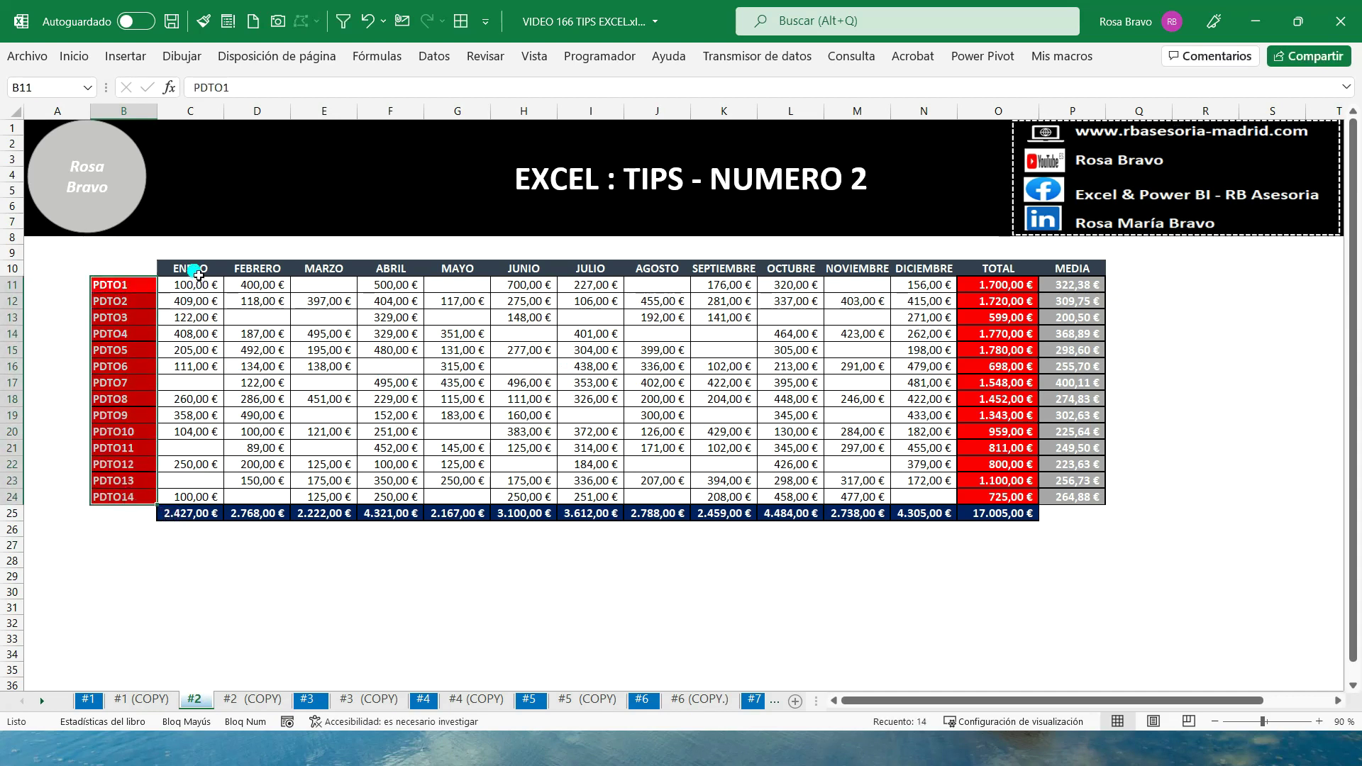
{"action": "left_click_drag", "start_coordinate": [198, 275], "coordinate": [904, 283]}
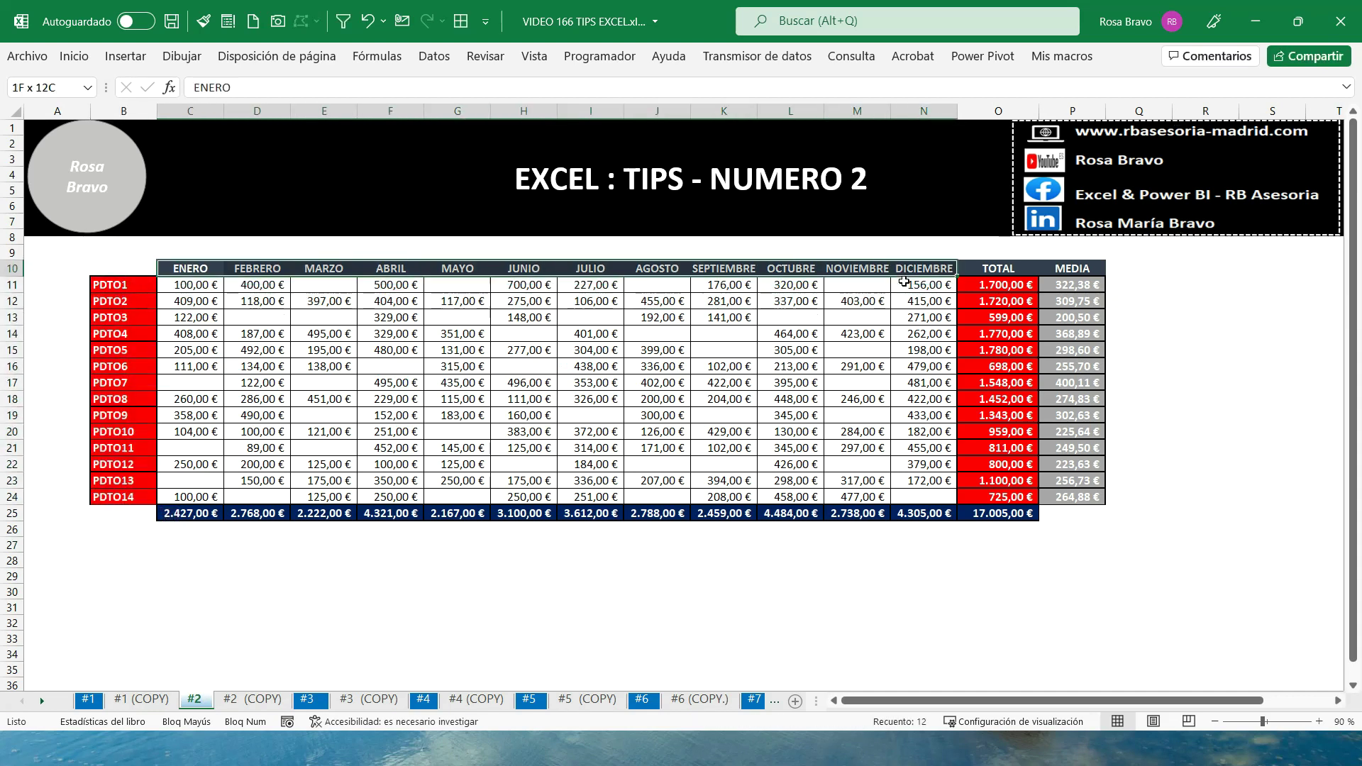
{"action": "left_click", "coordinate": [458, 285]}
{"action": "left_click", "coordinate": [674, 287]}
{"action": "left_click", "coordinate": [855, 287]}
{"action": "left_click", "coordinate": [855, 317]}
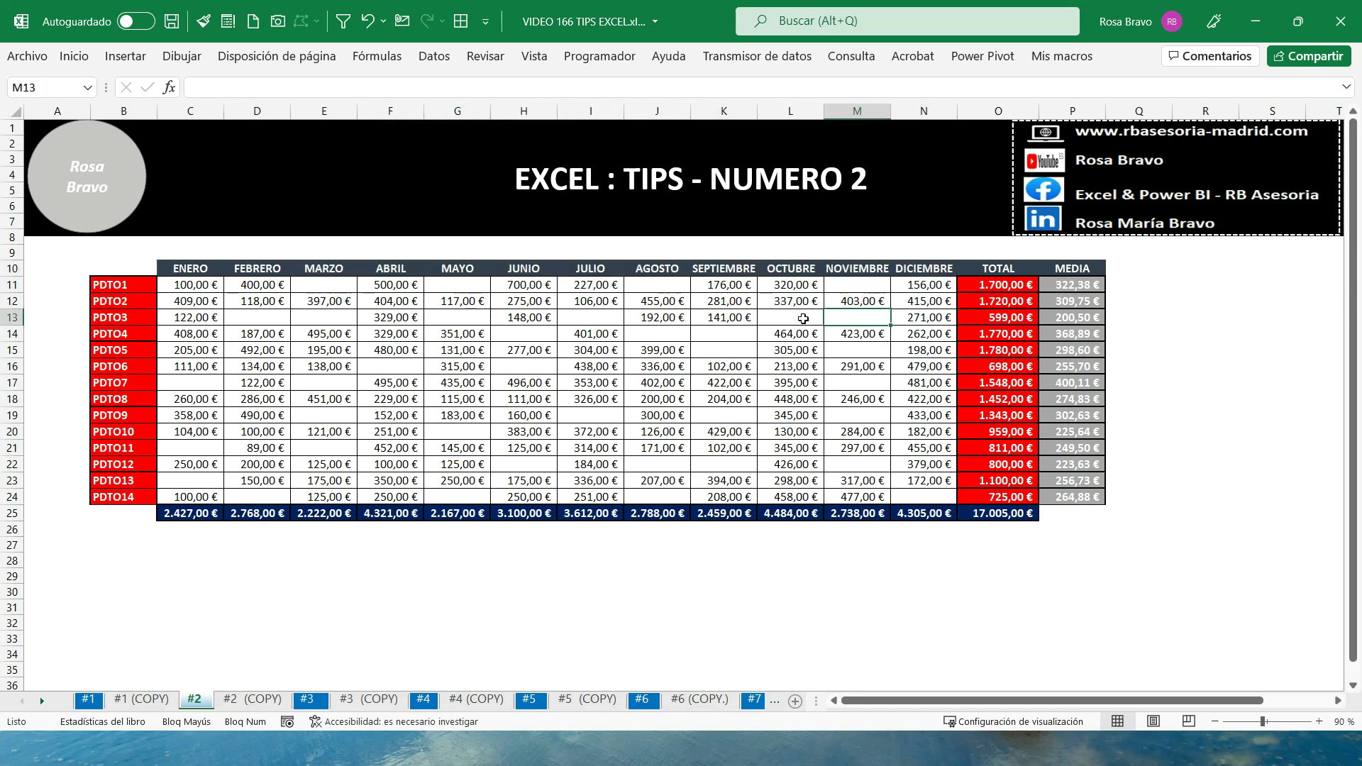
{"action": "left_click", "coordinate": [804, 318]}
- Select the TOTAL and MEDIA columns and inspect P11's PROMEDIO formula
{"action": "left_click_drag", "start_coordinate": [991, 271], "coordinate": [1016, 505]}
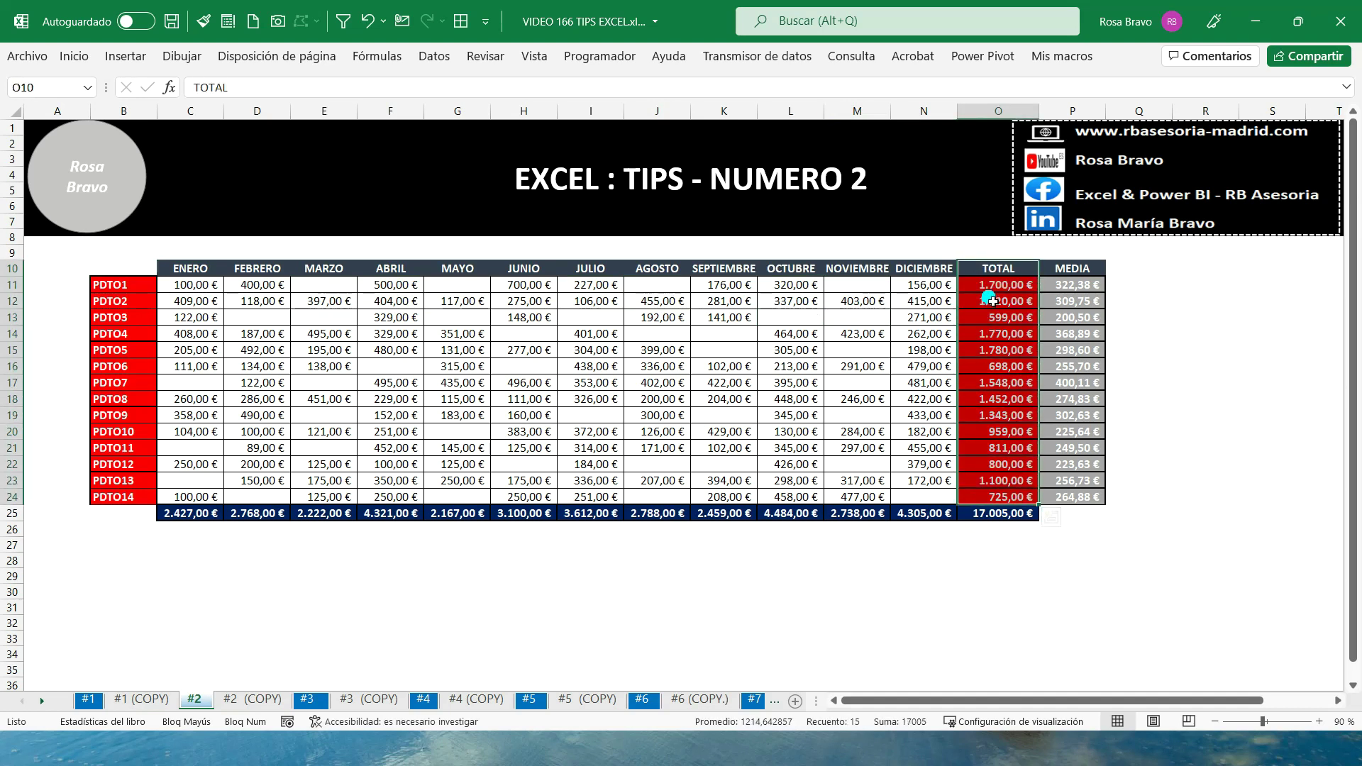
{"action": "left_click_drag", "start_coordinate": [1067, 272], "coordinate": [1075, 499]}
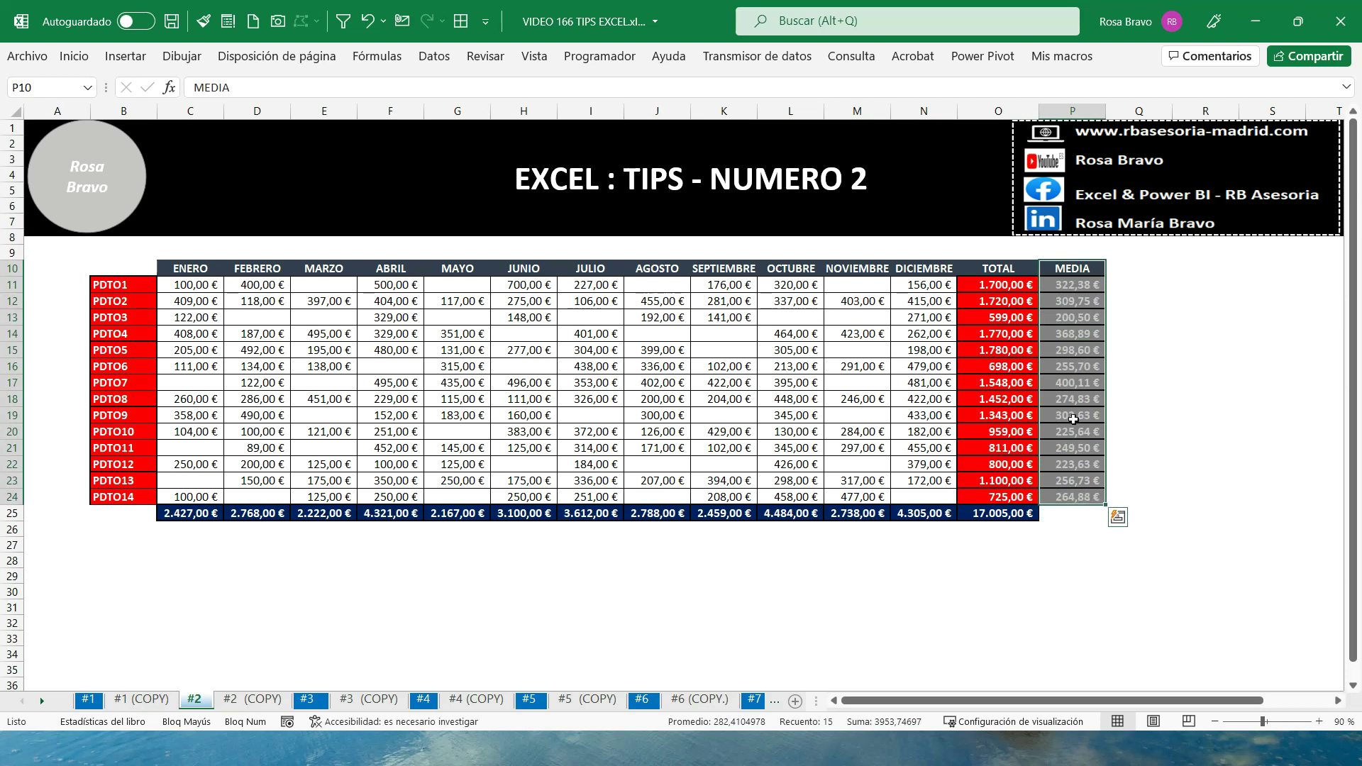
{"action": "left_click", "coordinate": [1069, 291]}
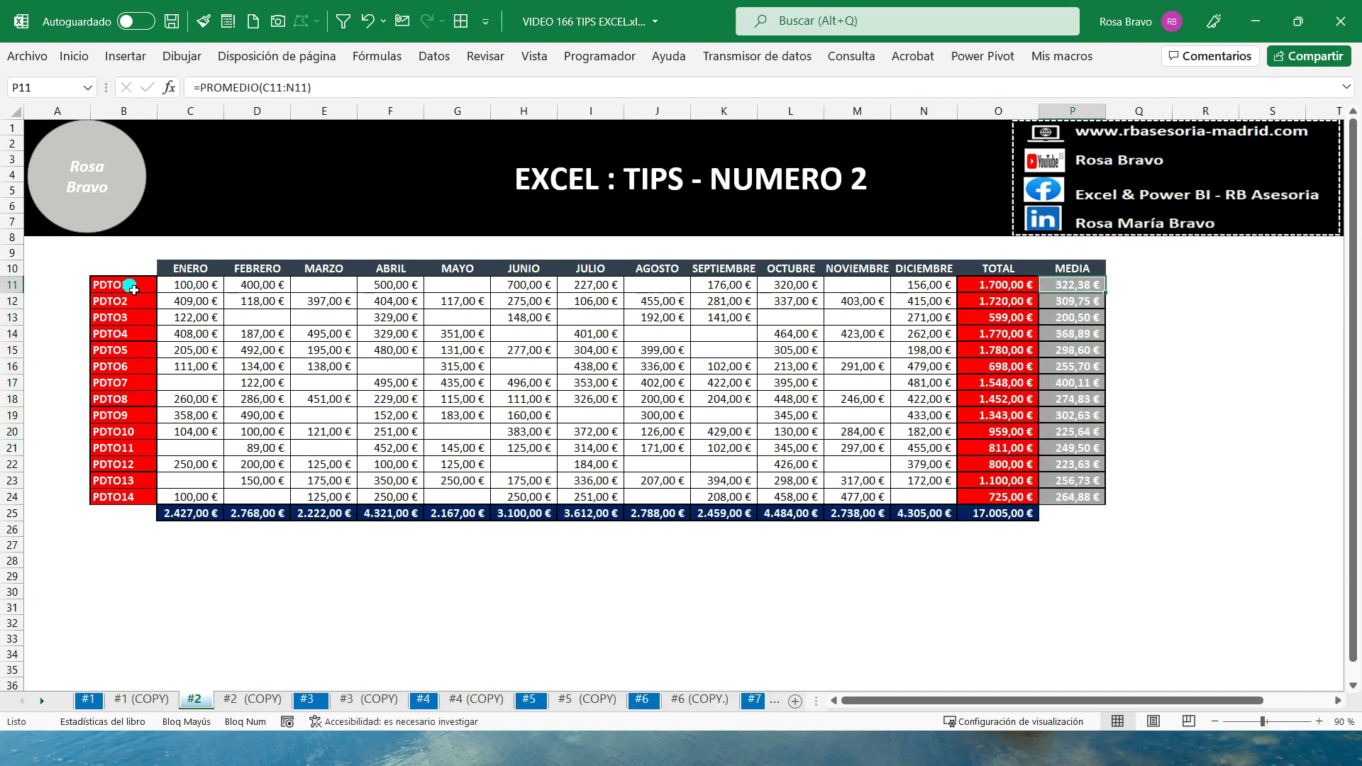
- Select PDTO1's sales across all months and point out its empty month cells
{"action": "left_click_drag", "start_coordinate": [170, 288], "coordinate": [922, 291]}
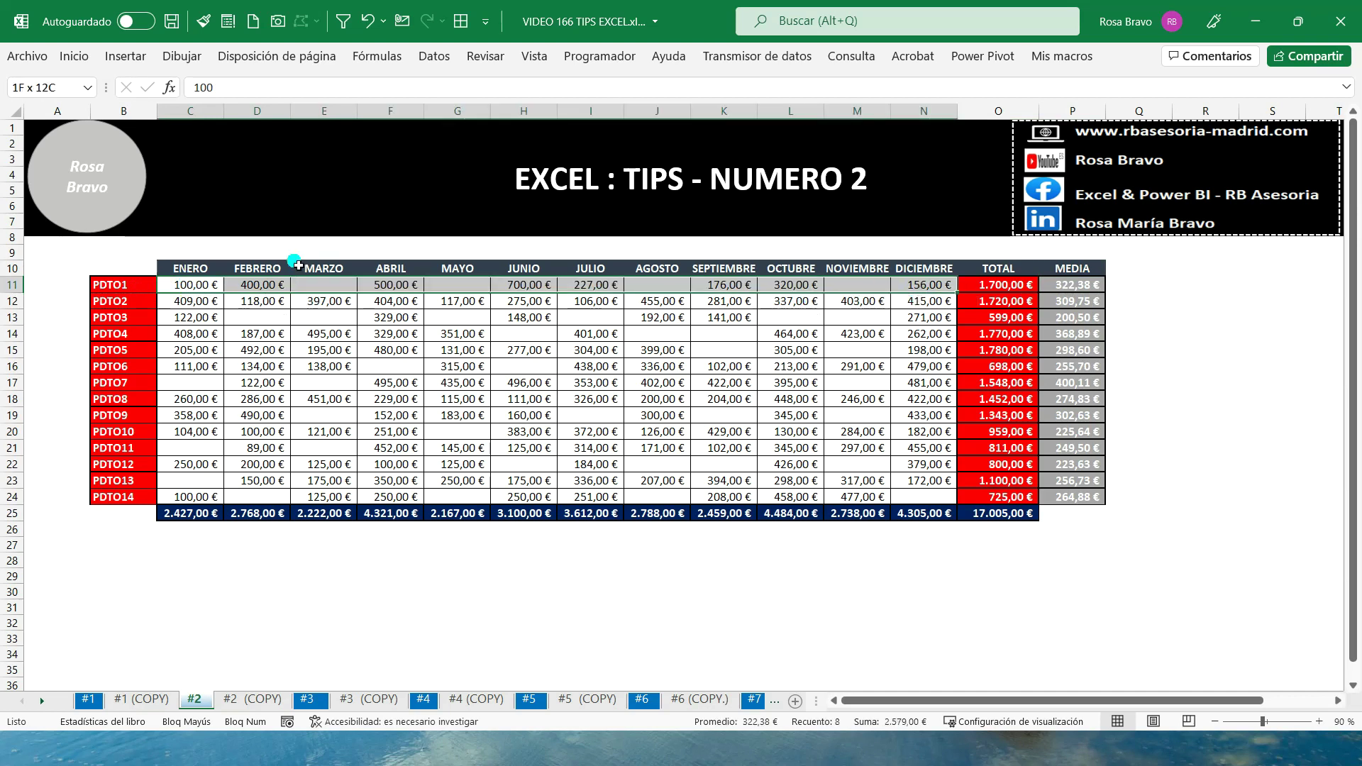
{"action": "left_click", "coordinate": [324, 291]}
{"action": "left_click", "coordinate": [455, 291]}
{"action": "left_click", "coordinate": [674, 288]}
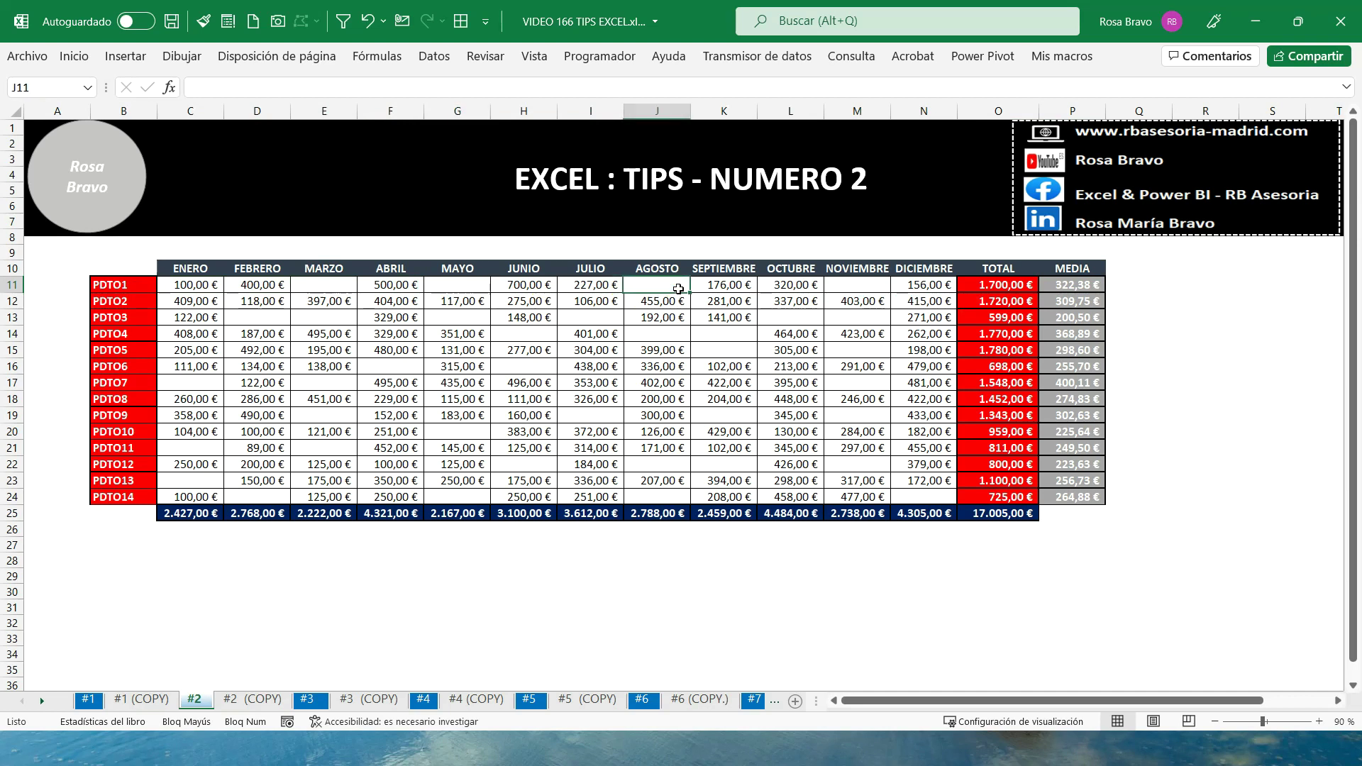
{"action": "left_click", "coordinate": [850, 292]}
- Enter =SUMA(C11:N11)/12 in Q11 and compare it with P11's PROMEDIO
{"action": "left_click", "coordinate": [1171, 292]}
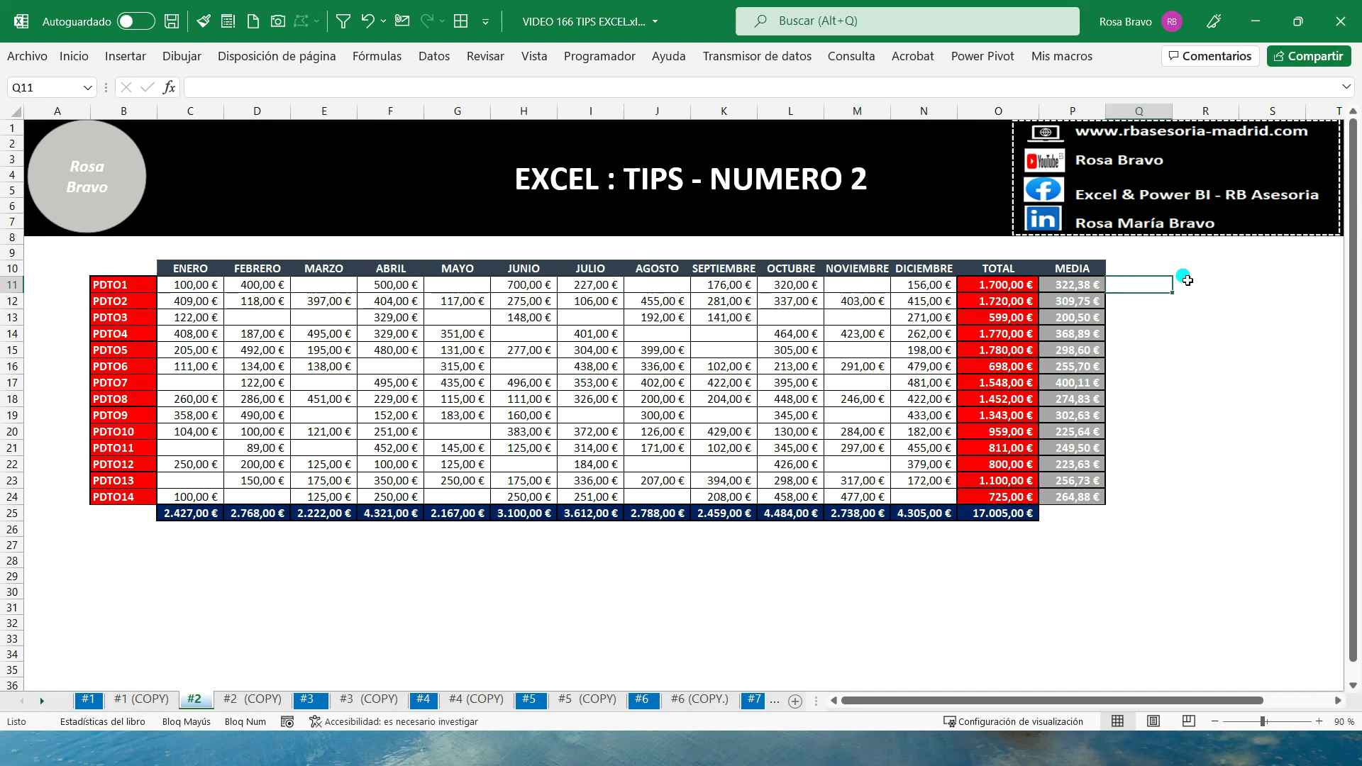
{"action": "type", "text": "=SUMA("}
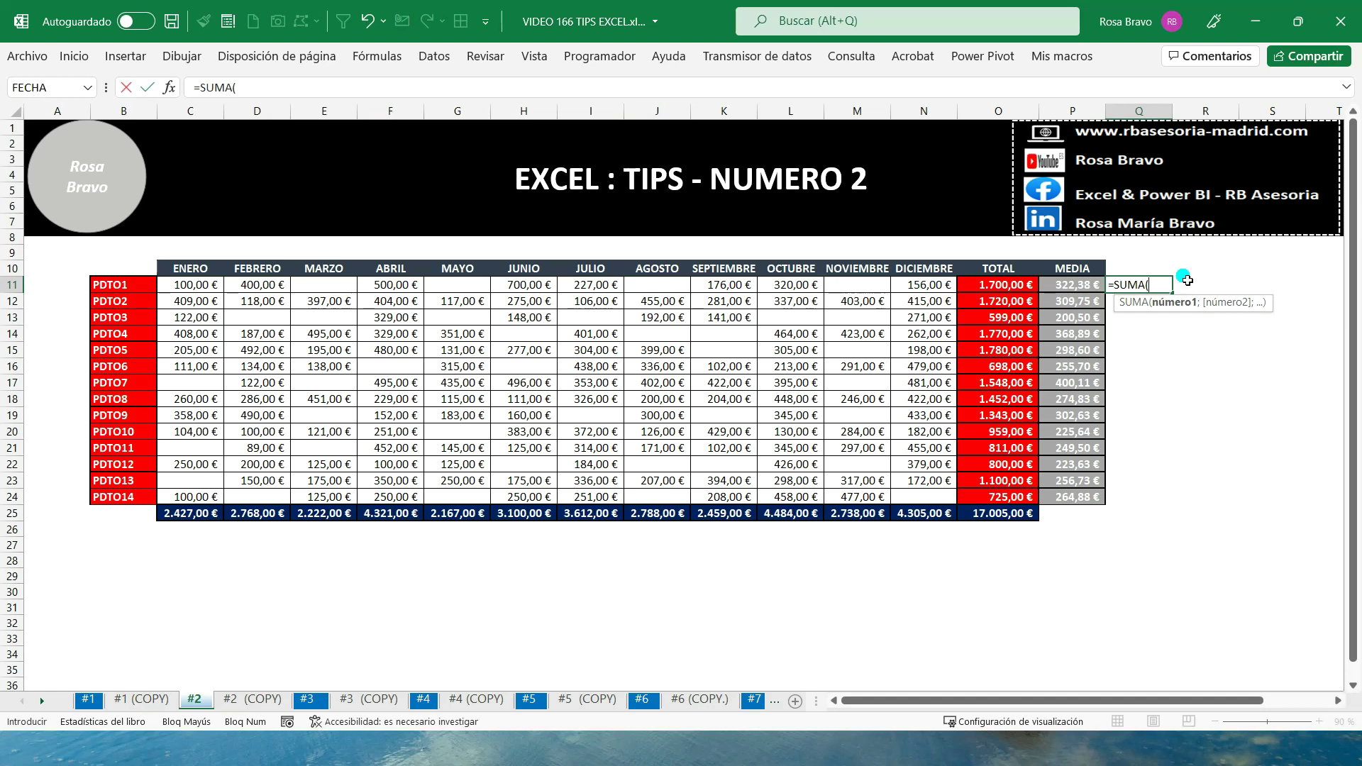
{"action": "left_click_drag", "start_coordinate": [191, 284], "coordinate": [938, 292]}
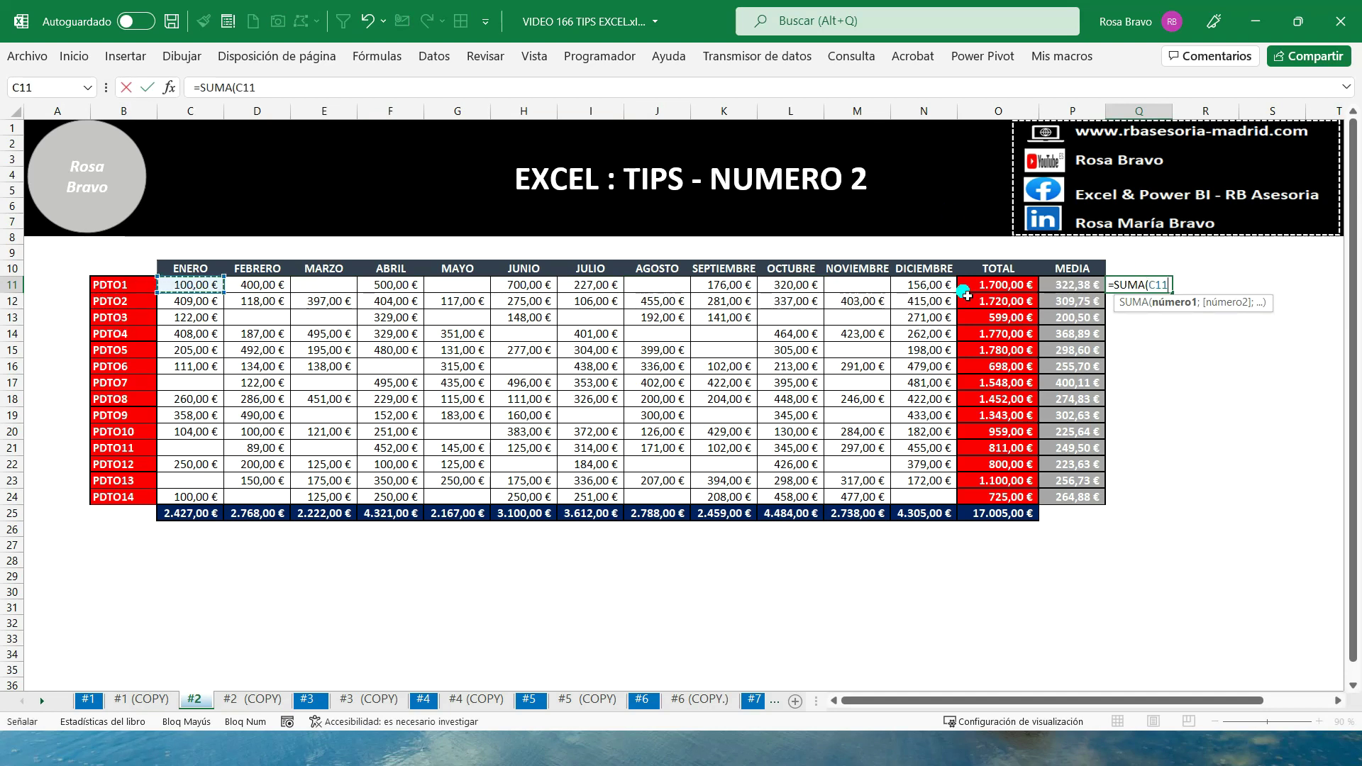
{"action": "type", "text": ":N11)/"}
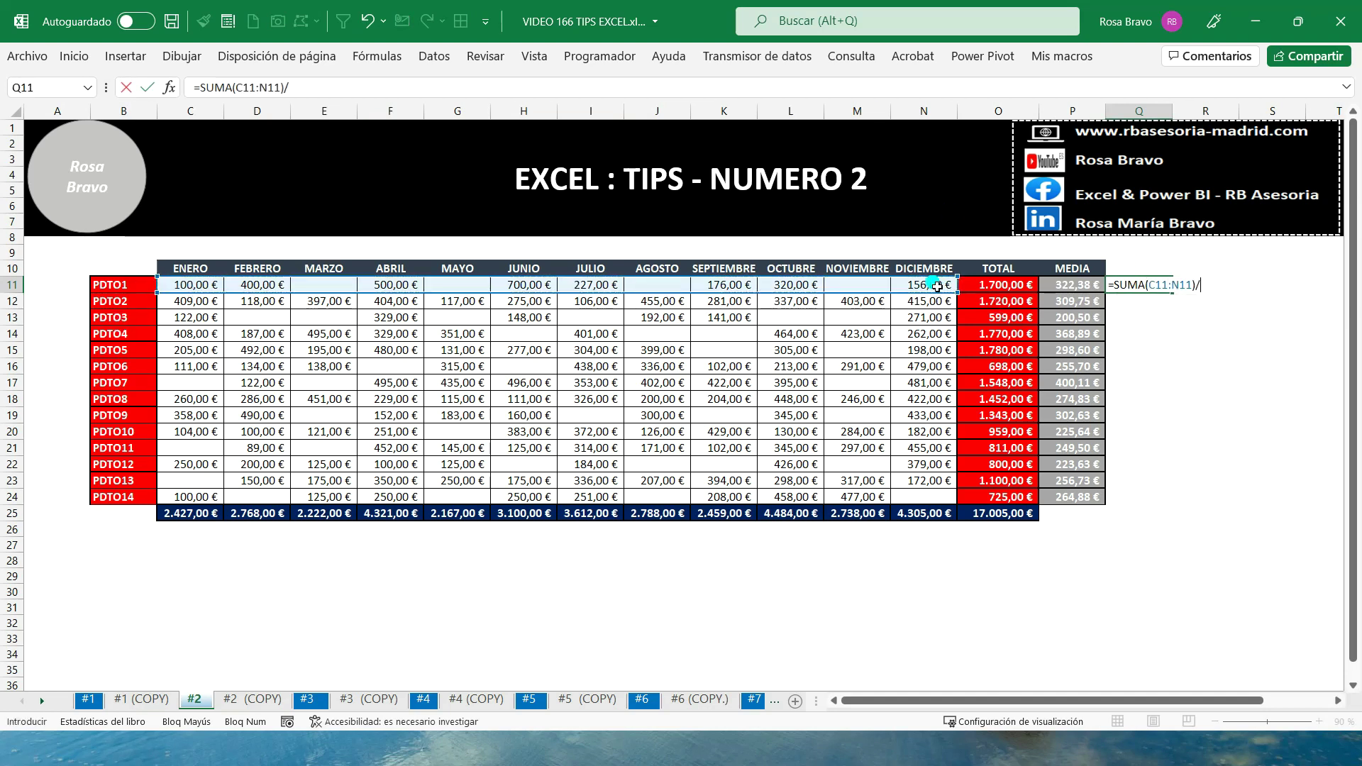
{"action": "key", "text": "ctrl+Return"}
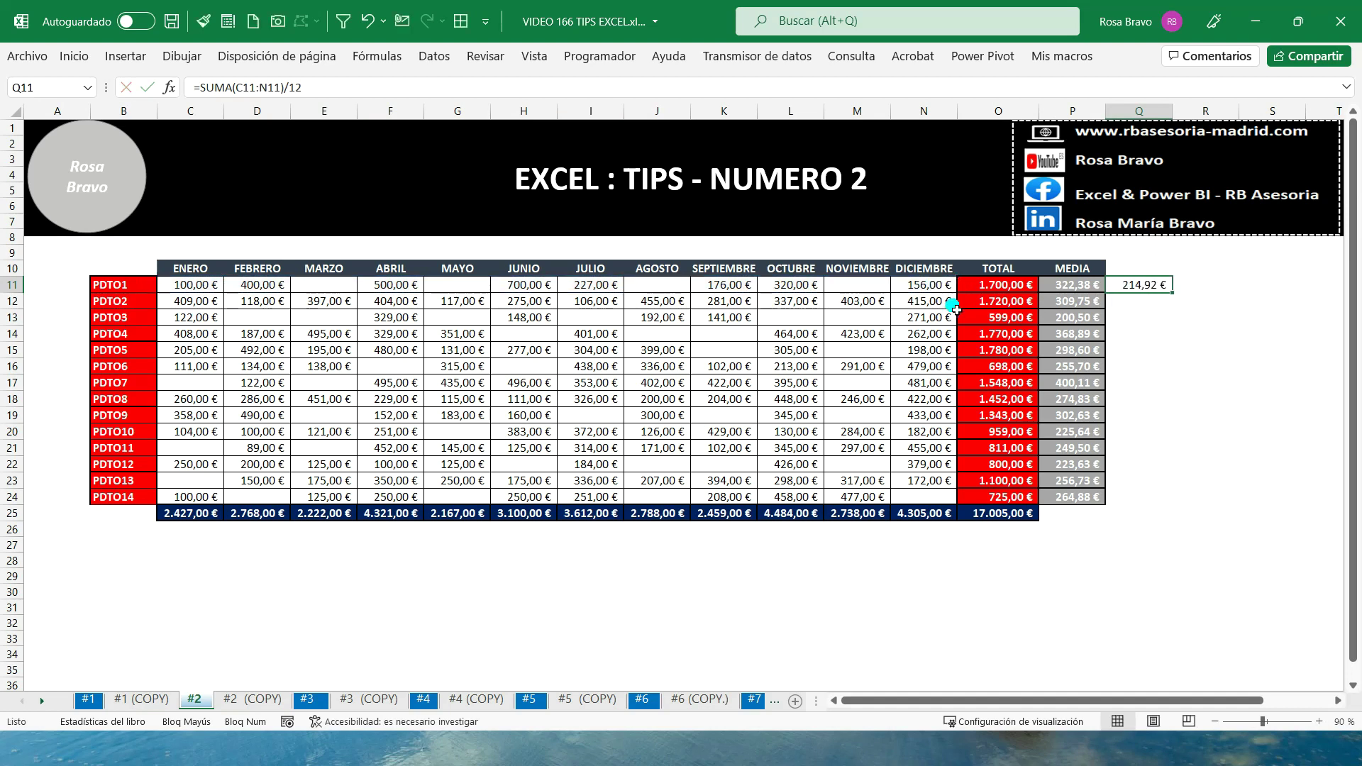
{"action": "left_click", "coordinate": [1079, 285]}
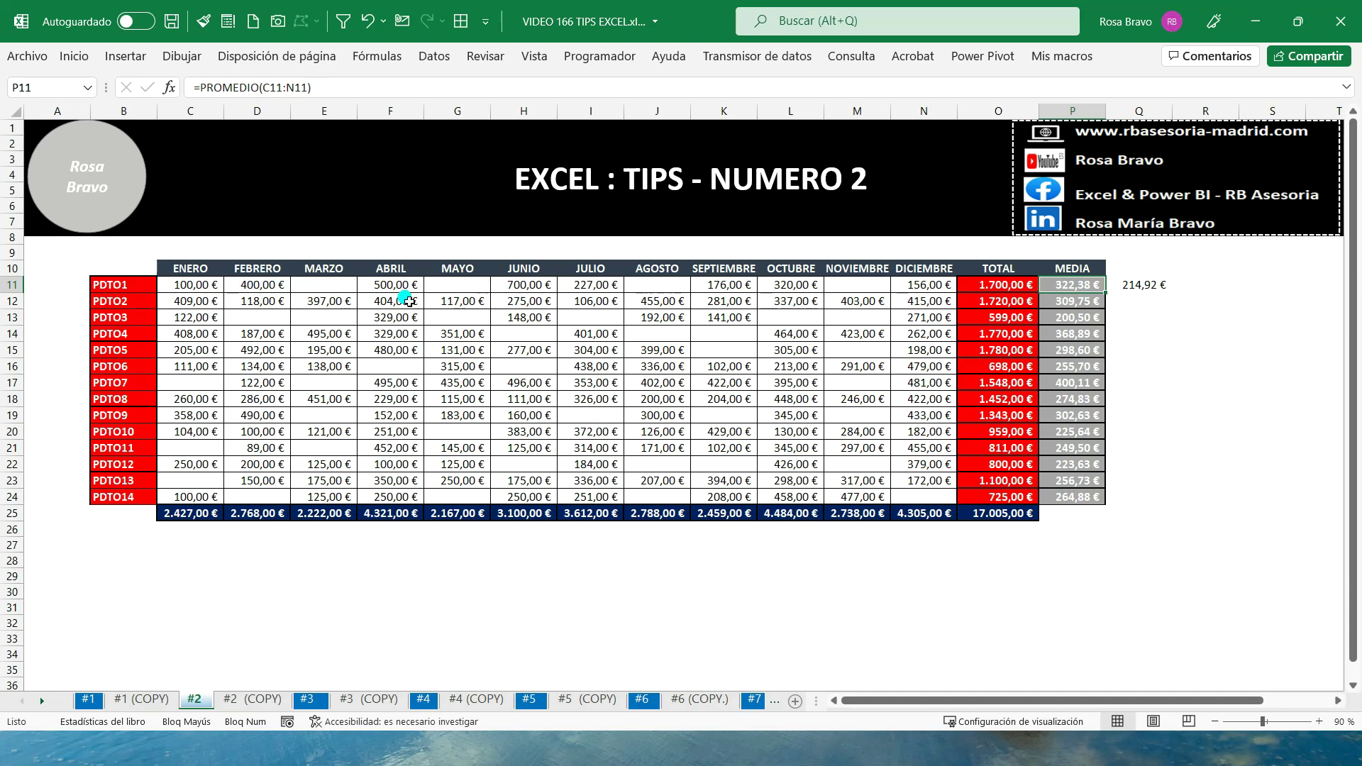
- Select only the blank cells in the monthly range C11:N24 via Ir a Especial > Celdas en blanco
{"action": "left_click_drag", "start_coordinate": [201, 288], "coordinate": [928, 501]}
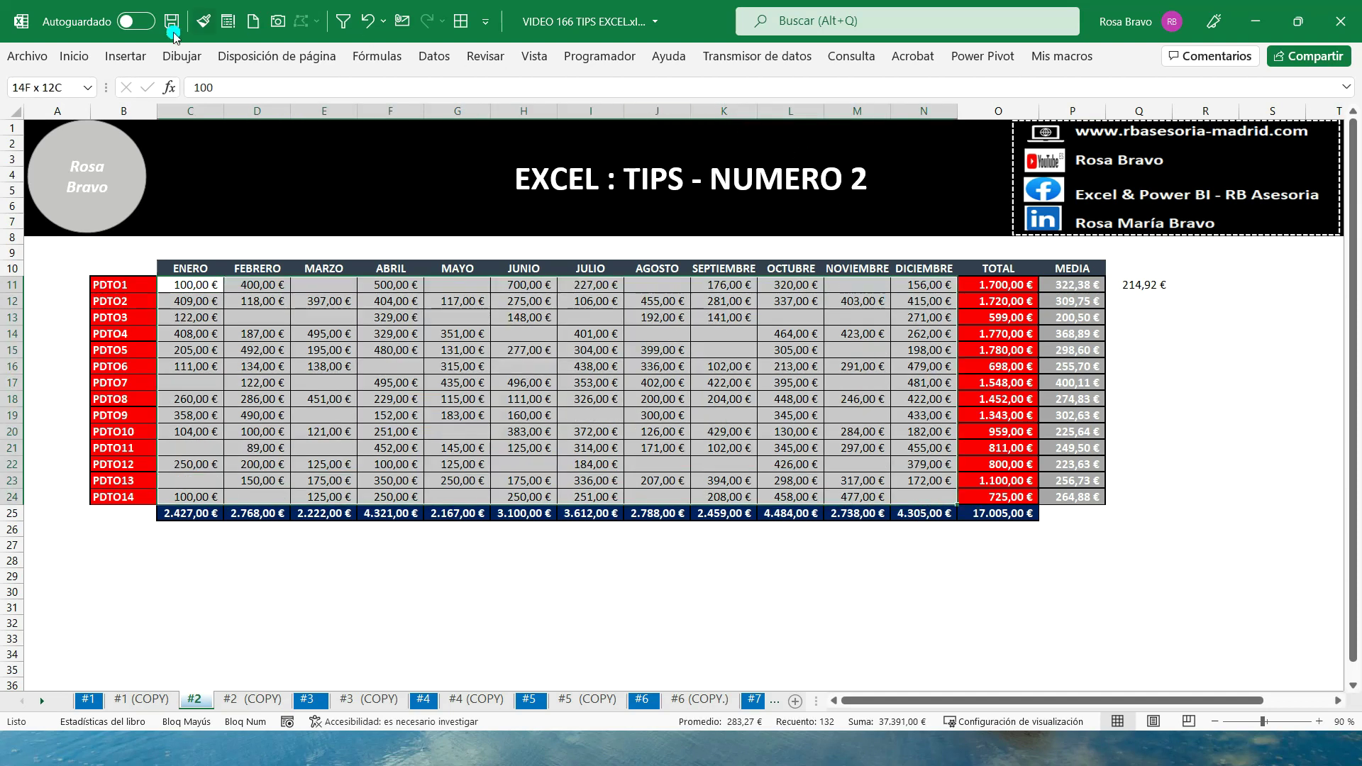
{"action": "left_click", "coordinate": [88, 59]}
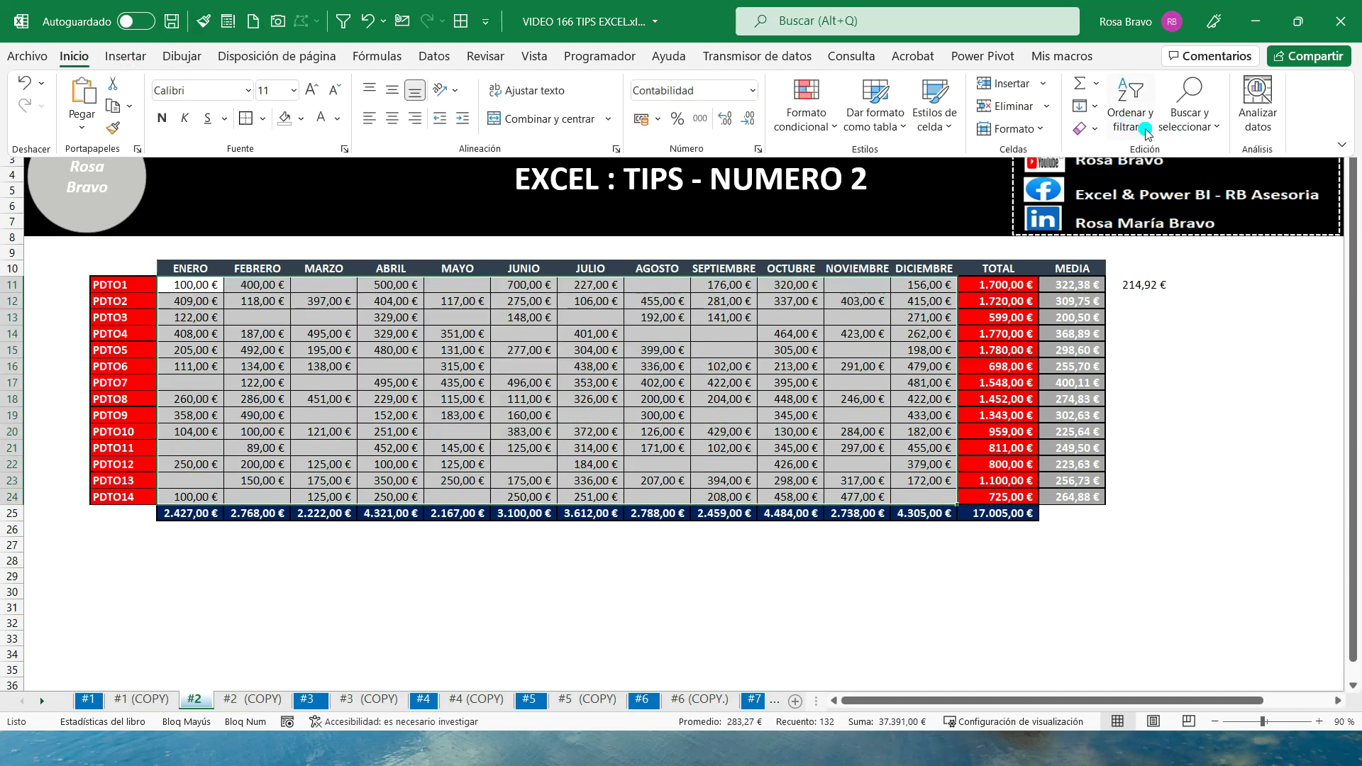
{"action": "left_click", "coordinate": [1187, 114]}
{"action": "left_click", "coordinate": [1187, 230]}
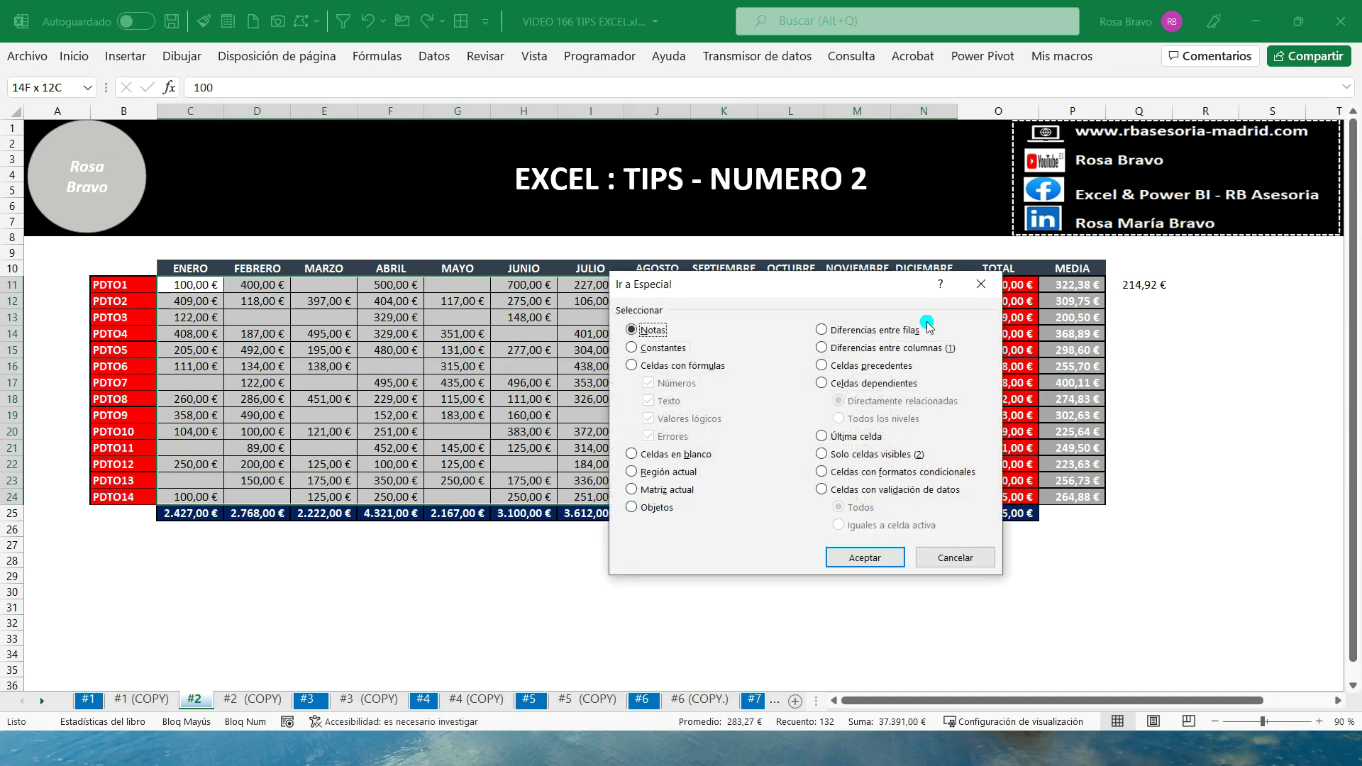
{"action": "left_click", "coordinate": [630, 456]}
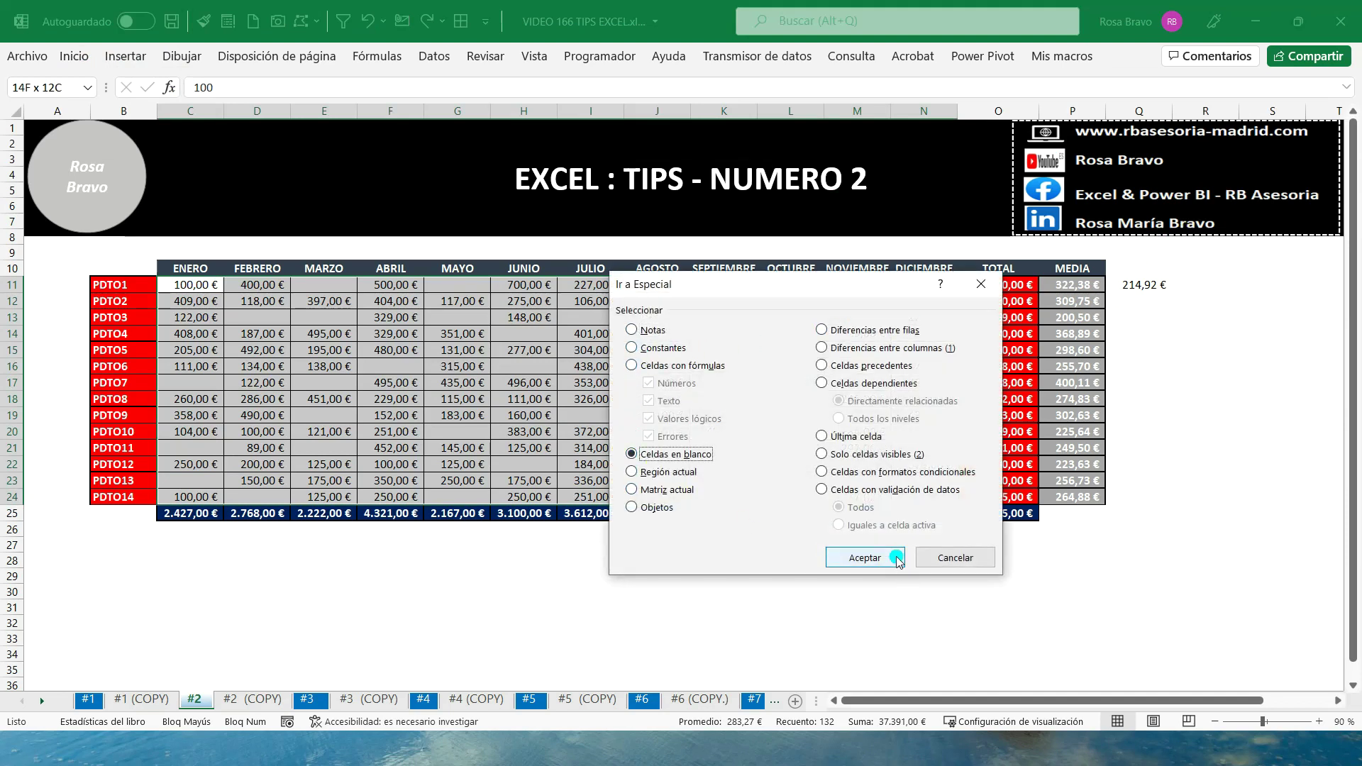
{"action": "left_click", "coordinate": [864, 558]}
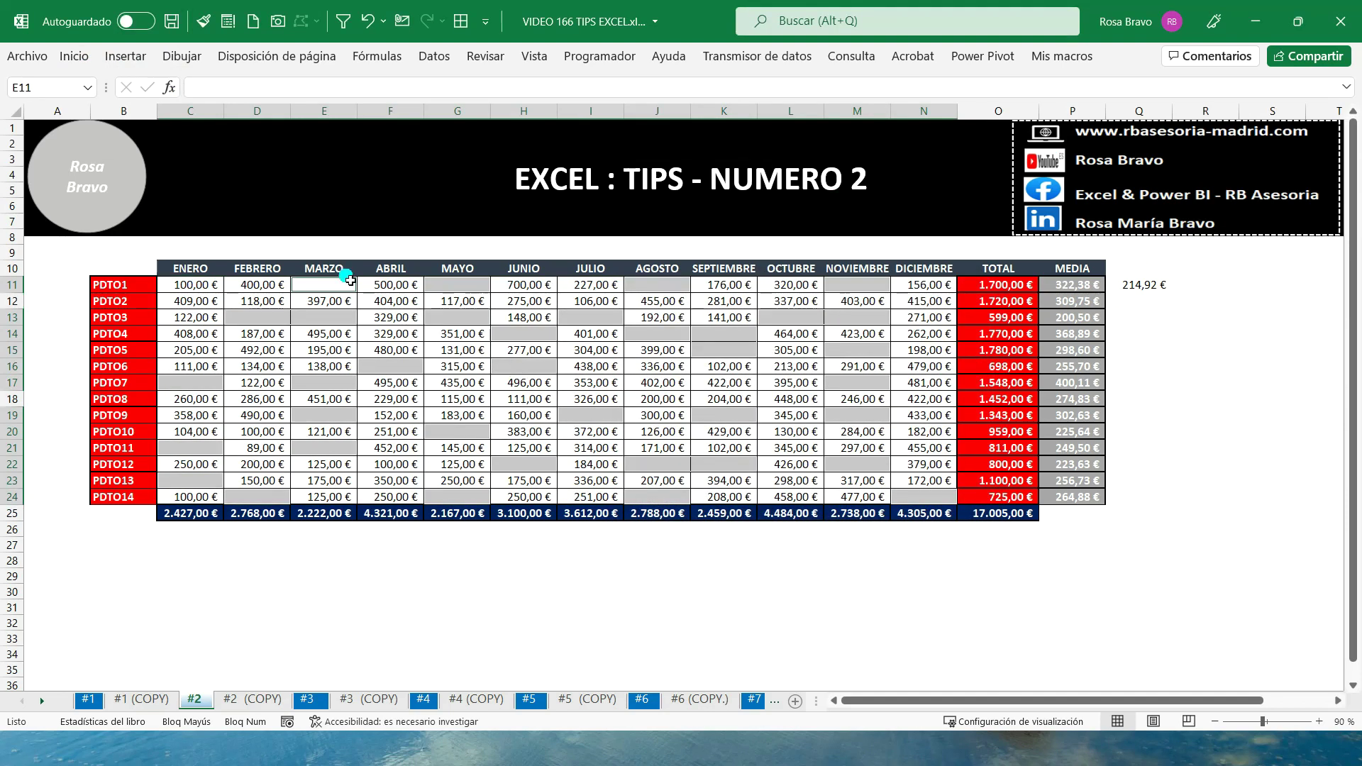
- Fill every selected blank with 0 and compare PDTO1's MEDIA with Q11
{"action": "left_click", "coordinate": [283, 91]}
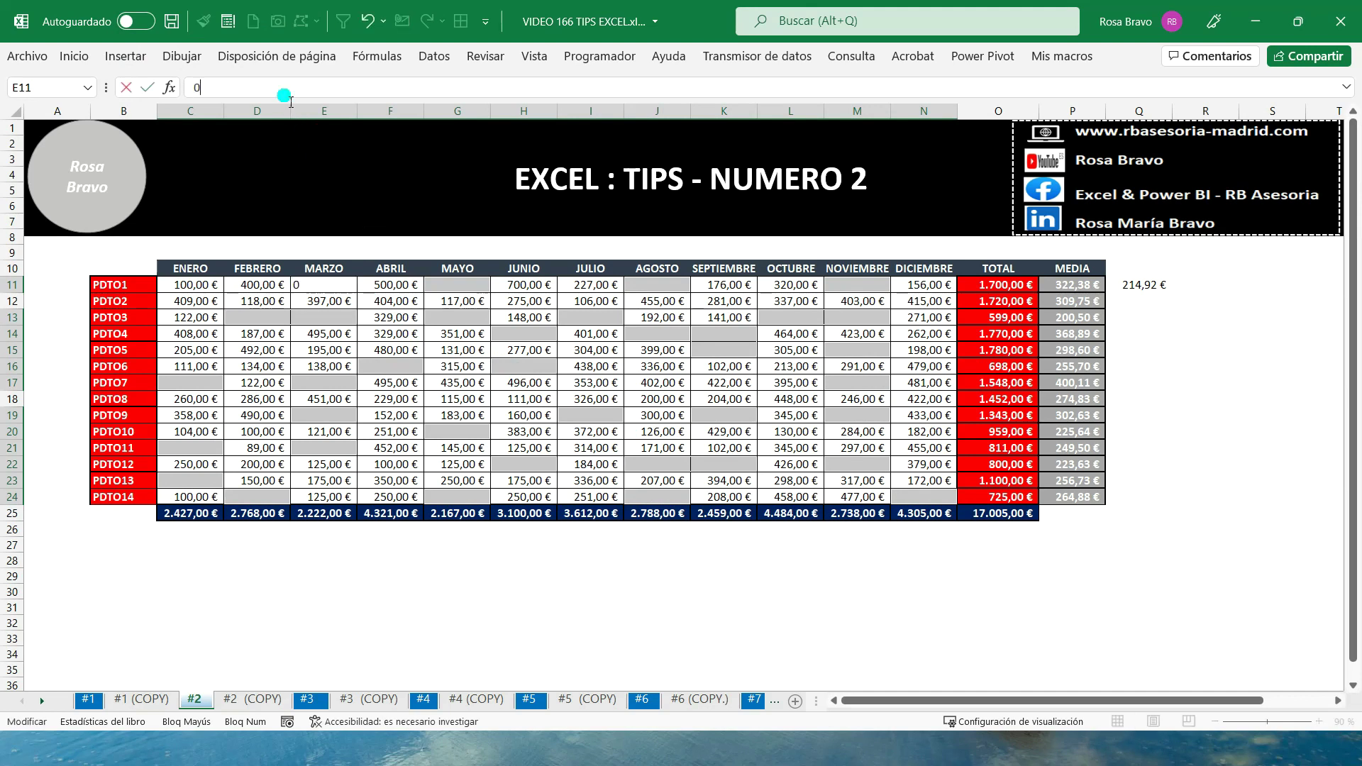
{"action": "key", "text": "ctrl+Return"}
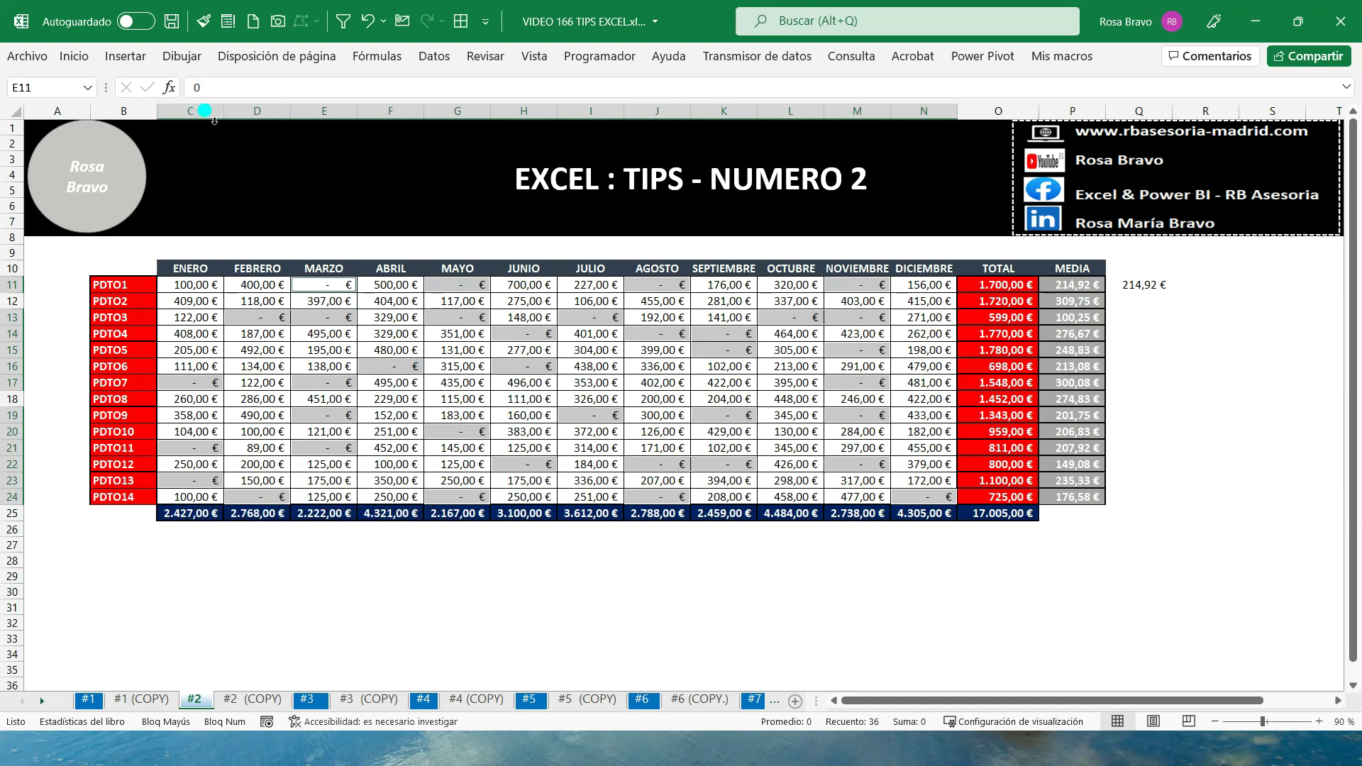
{"action": "left_click", "coordinate": [1143, 291]}
{"action": "left_click", "coordinate": [1064, 288]}
{"action": "left_click", "coordinate": [1129, 290]}
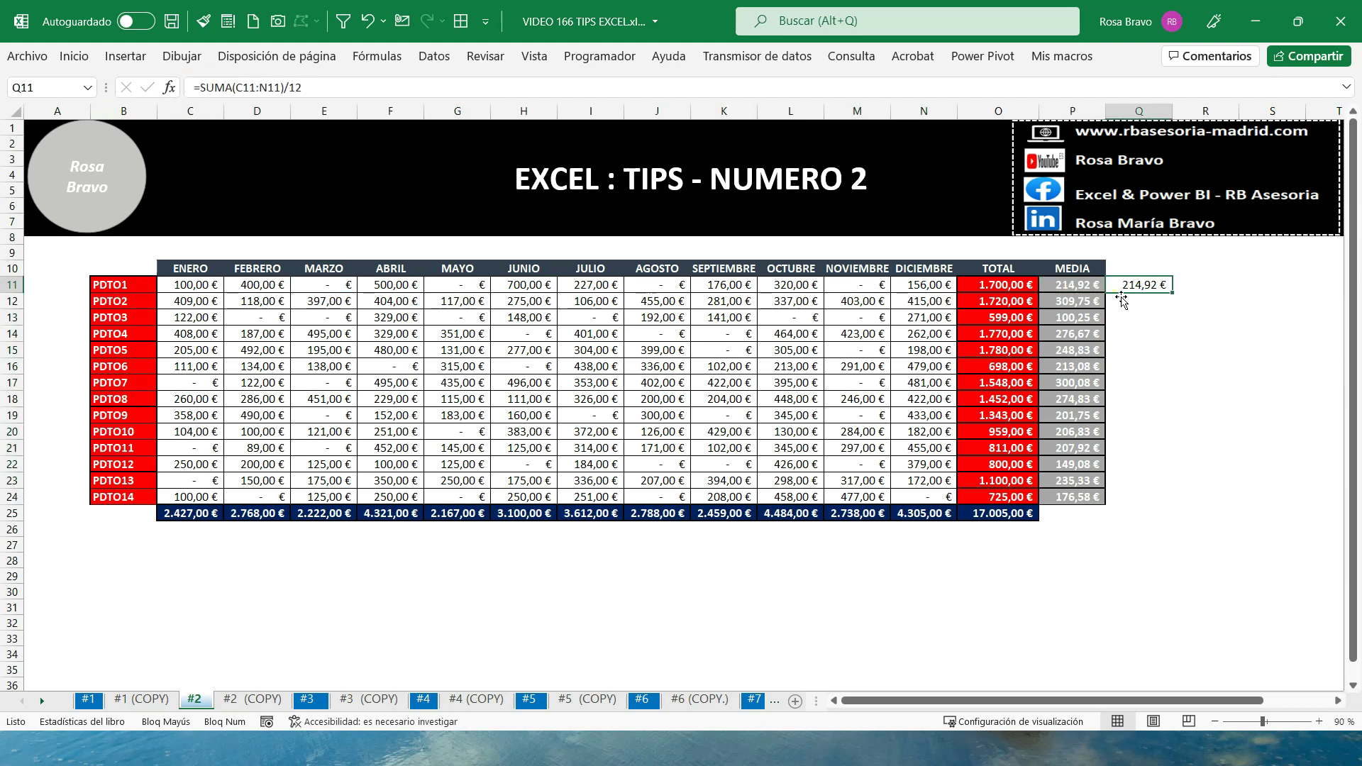
- On sheet #3, select students ALUMNO 1–14 and point out the WORD, EXCEL, POWER POINT, ACCESS and POWER BI columns
{"action": "left_click", "coordinate": [1099, 291]}
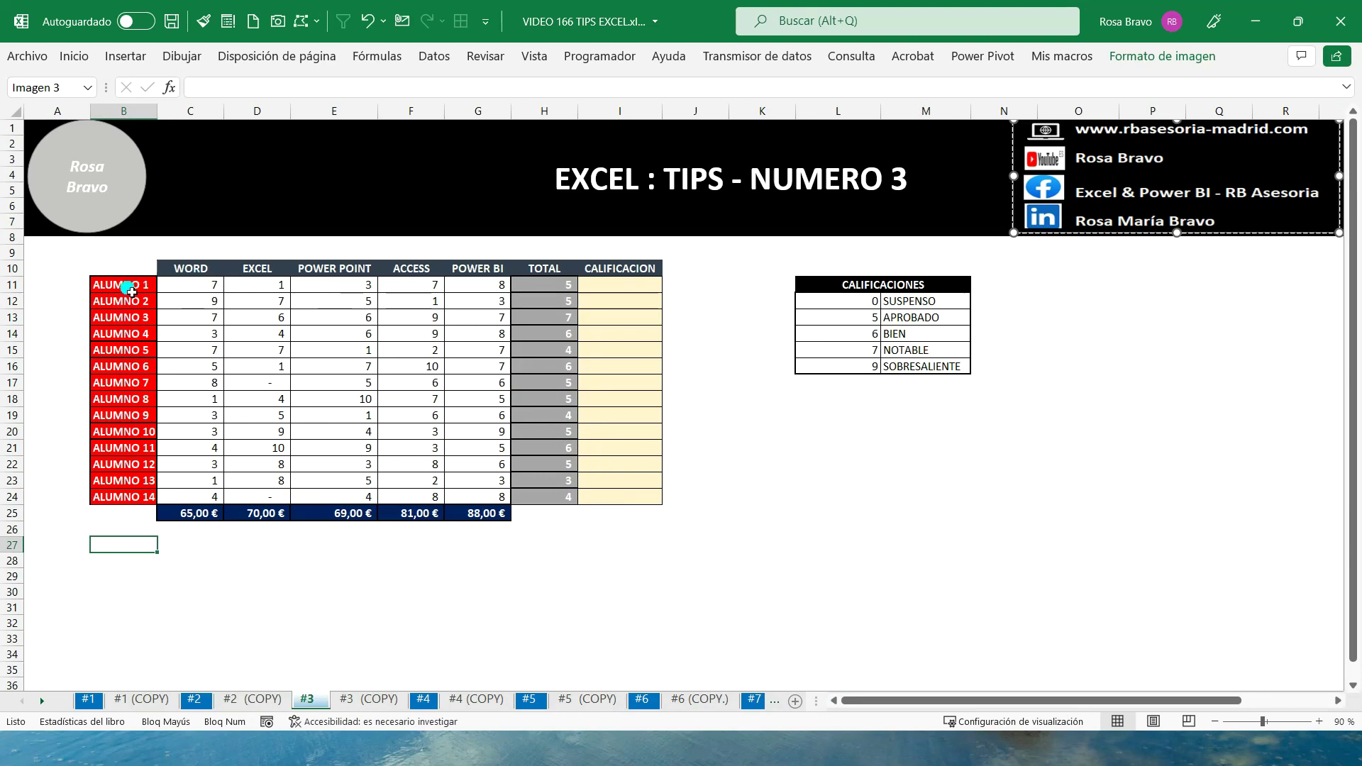
{"action": "left_click_drag", "start_coordinate": [131, 292], "coordinate": [142, 496]}
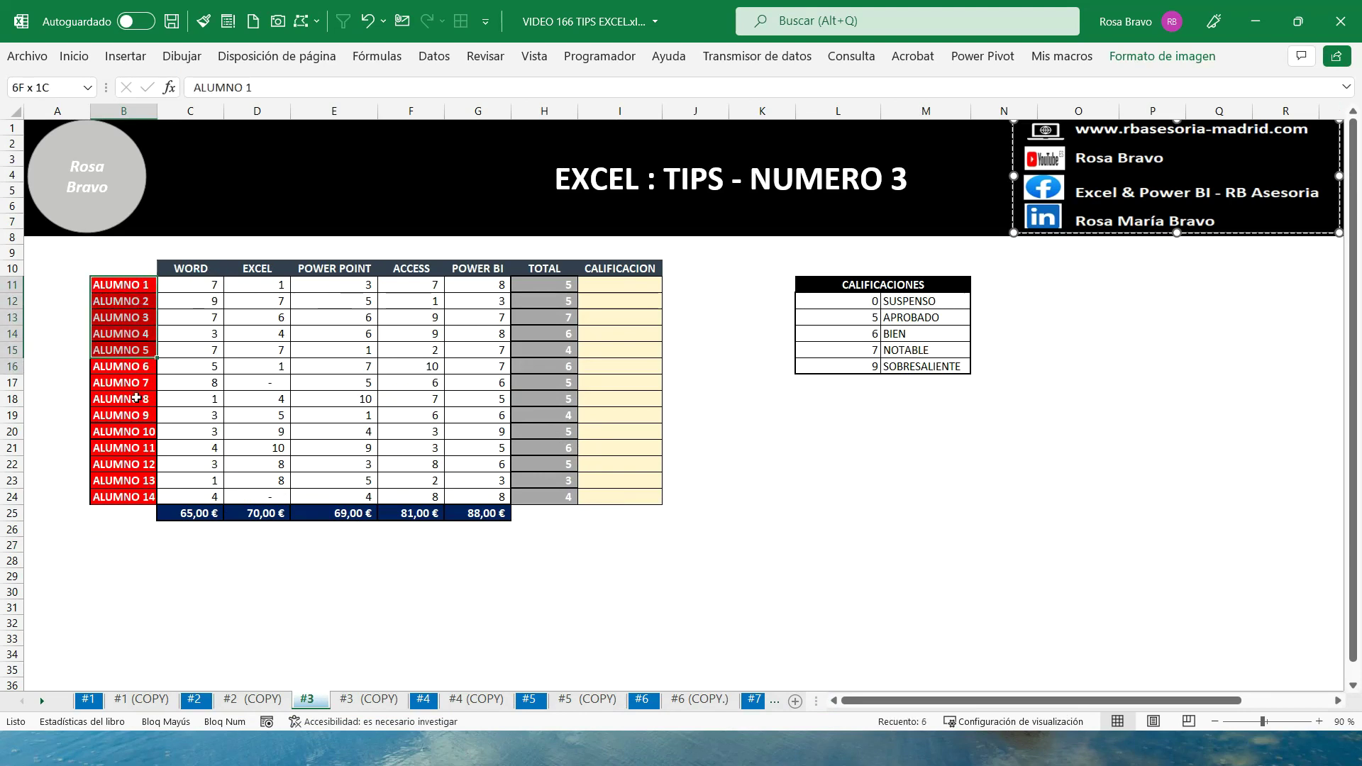
{"action": "left_click", "coordinate": [206, 272]}
{"action": "left_click", "coordinate": [262, 274]}
{"action": "left_click", "coordinate": [323, 270]}
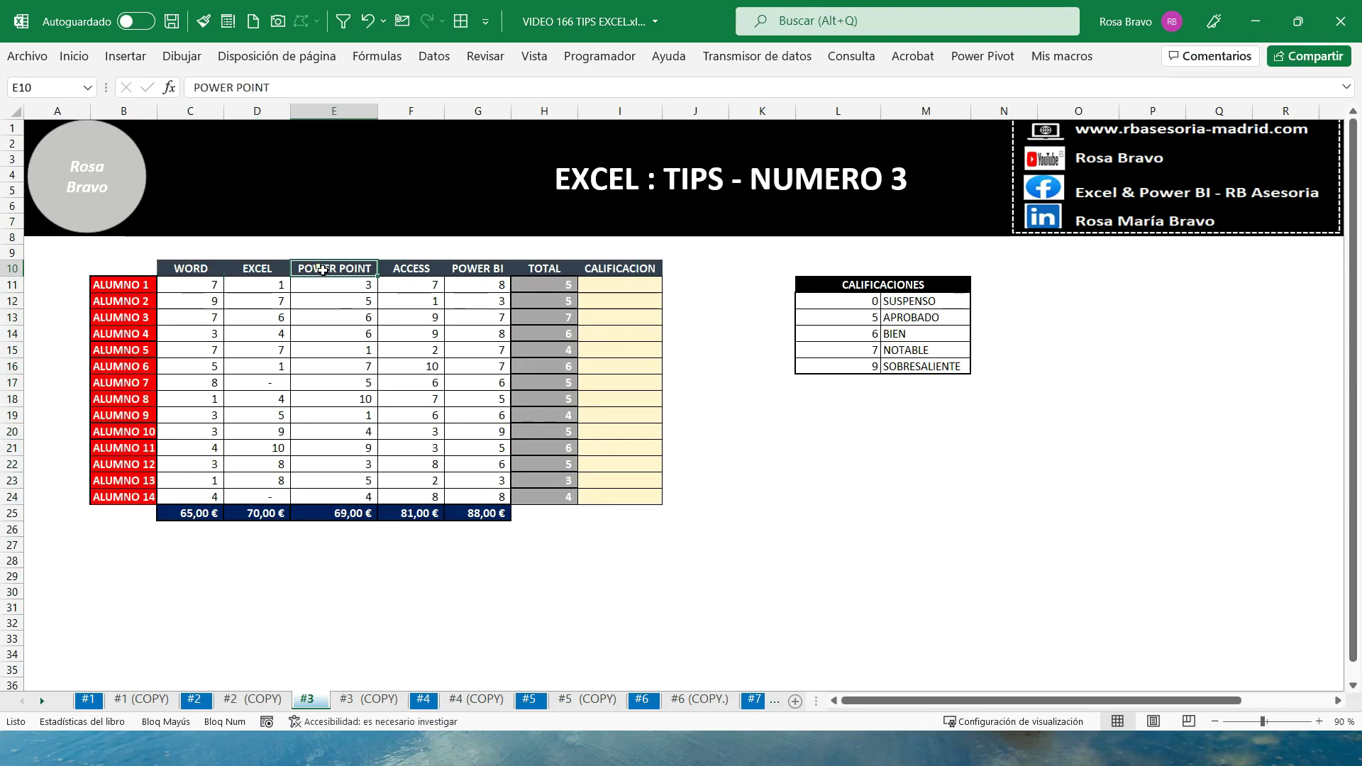
{"action": "left_click", "coordinate": [221, 266]}
{"action": "left_click", "coordinate": [280, 268]}
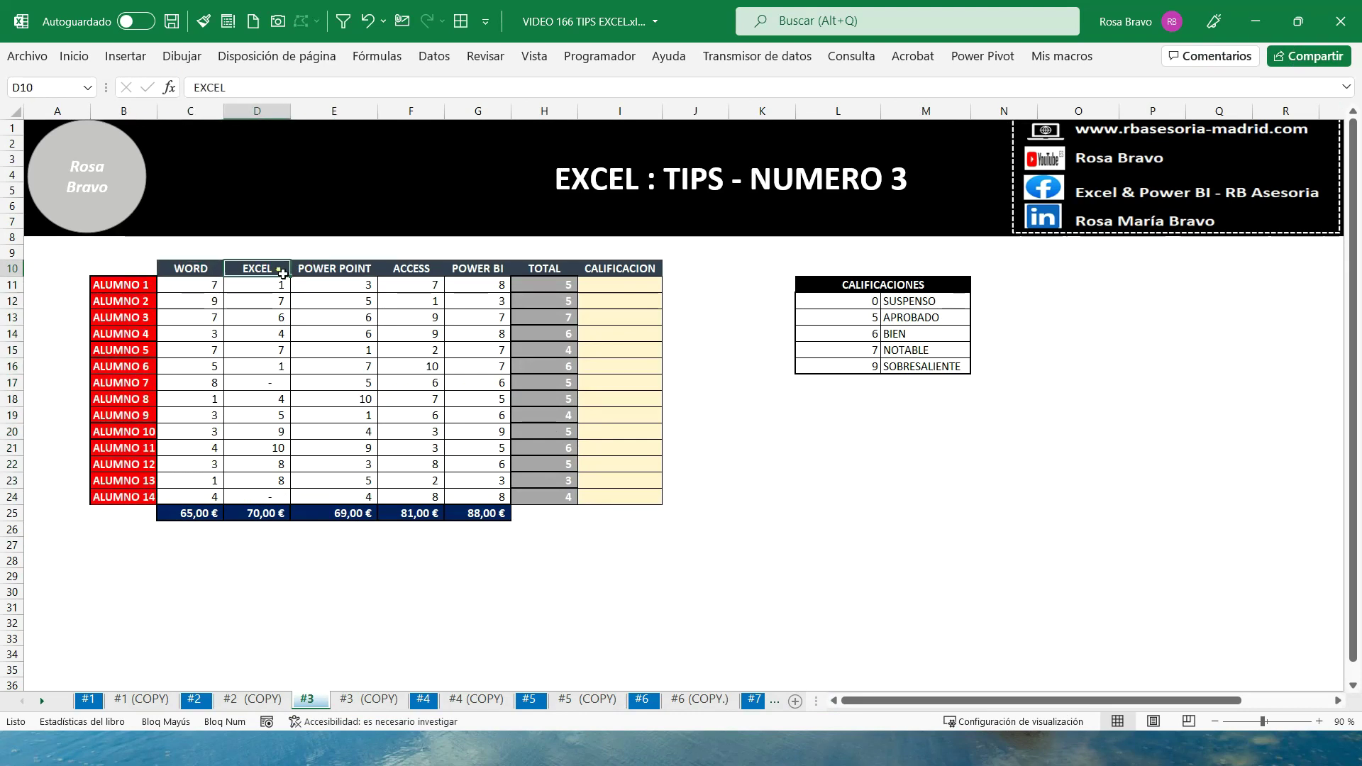
{"action": "left_click", "coordinate": [355, 269]}
{"action": "left_click", "coordinate": [417, 269]}
{"action": "left_click", "coordinate": [486, 275]}
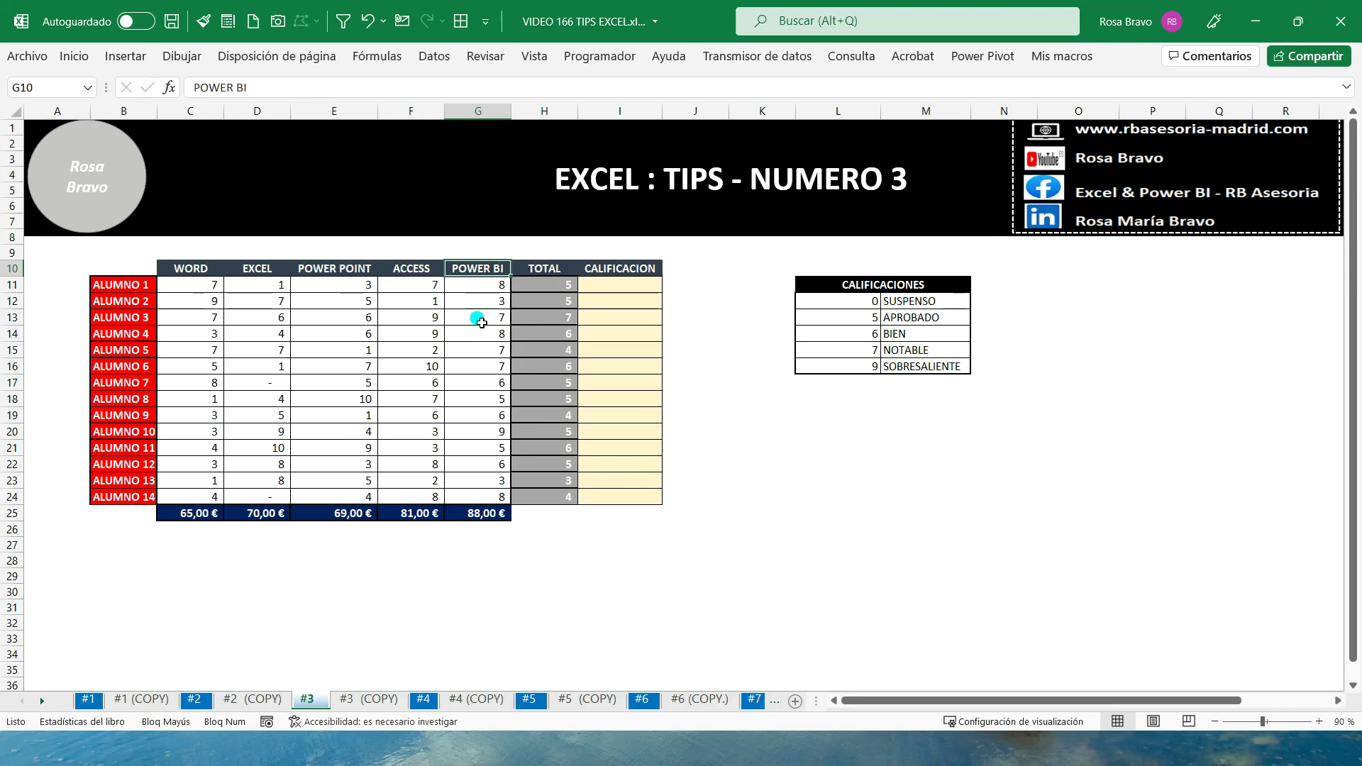
- Review the scores, the TOTAL formula, the empty CALIFICACION column and the SUSPENSO and APROBADO bands
{"action": "left_click_drag", "start_coordinate": [199, 287], "coordinate": [273, 480]}
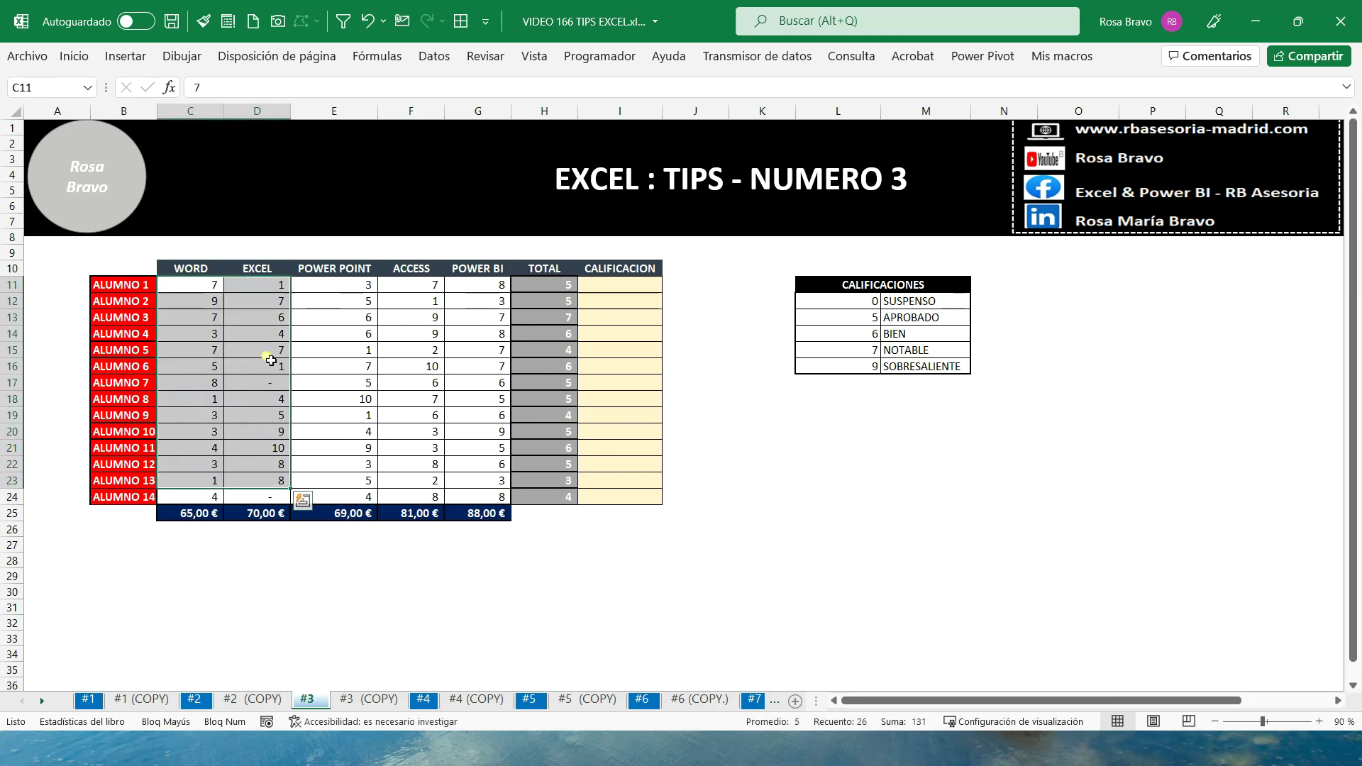
{"action": "left_click", "coordinate": [541, 291]}
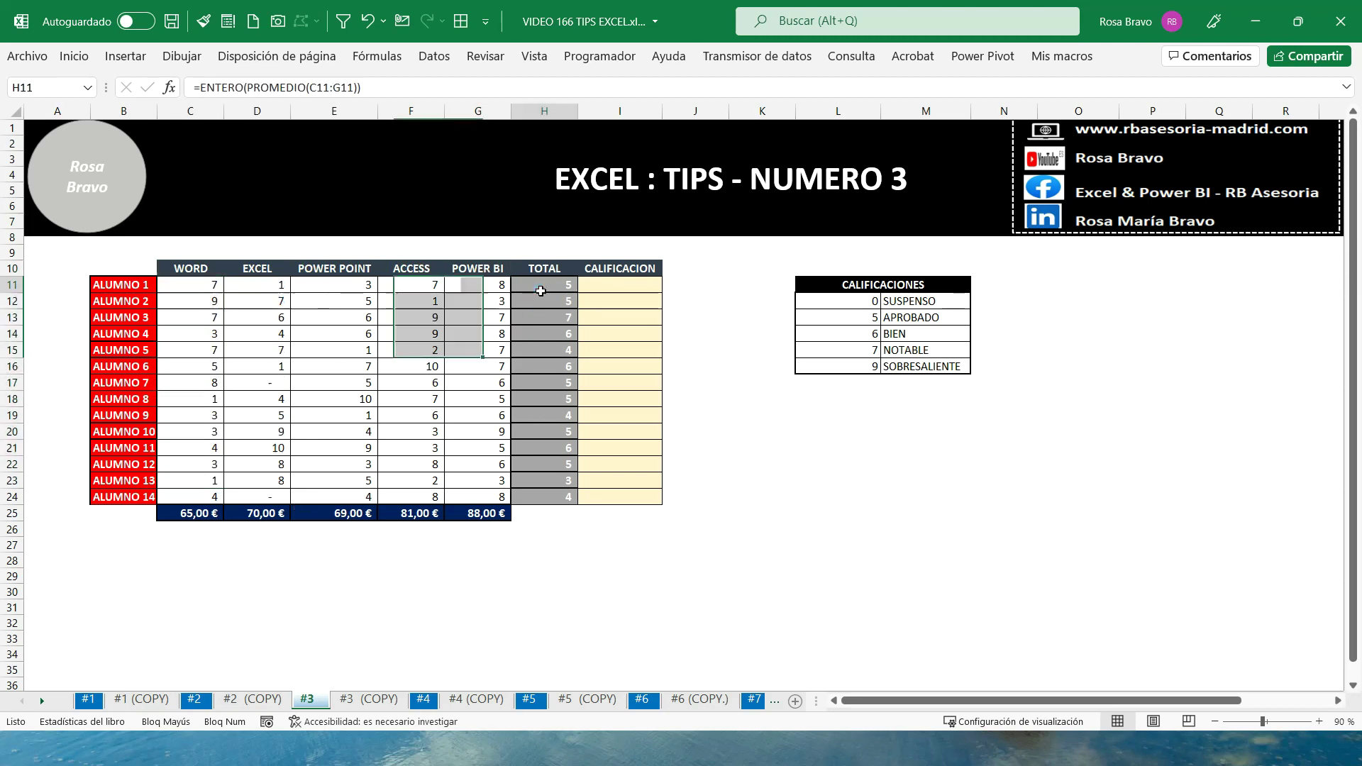
{"action": "left_click_drag", "start_coordinate": [541, 291], "coordinate": [558, 500]}
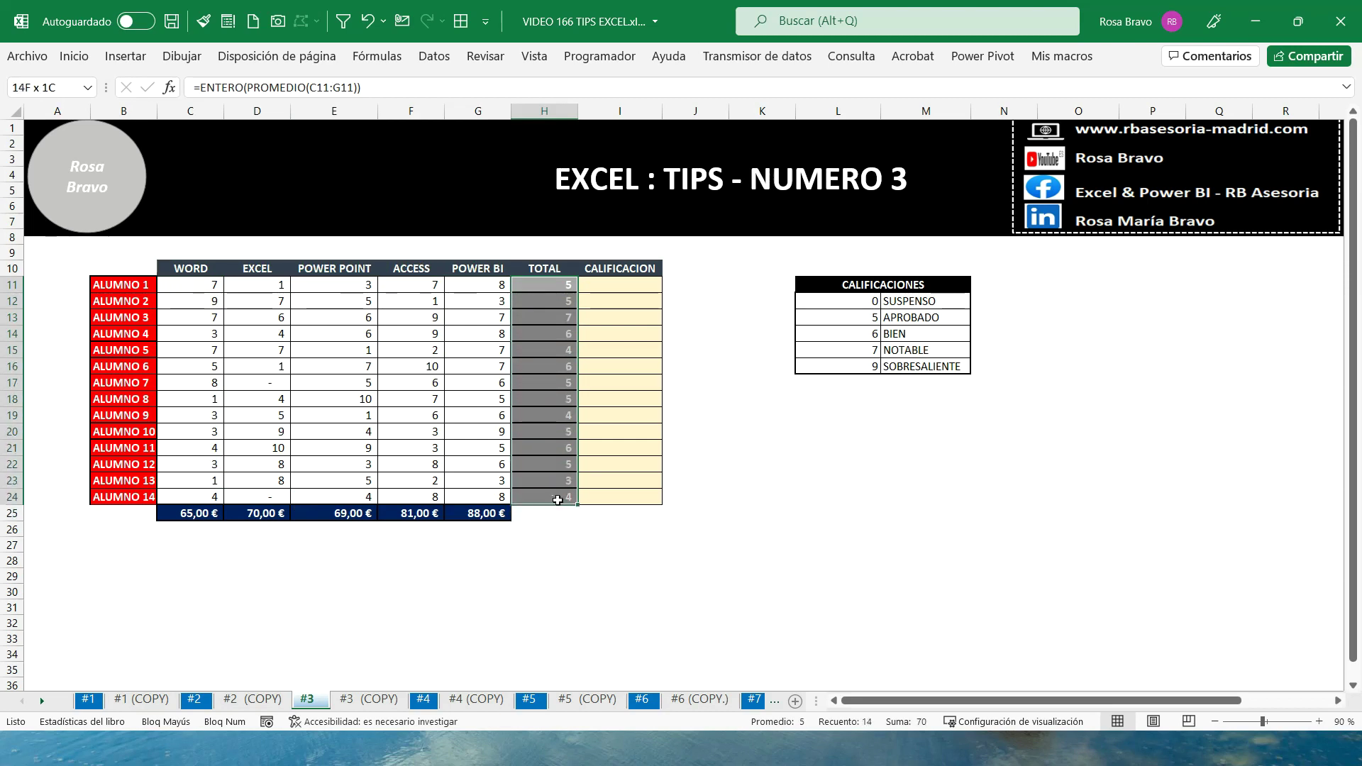
{"action": "left_click_drag", "start_coordinate": [626, 283], "coordinate": [631, 498]}
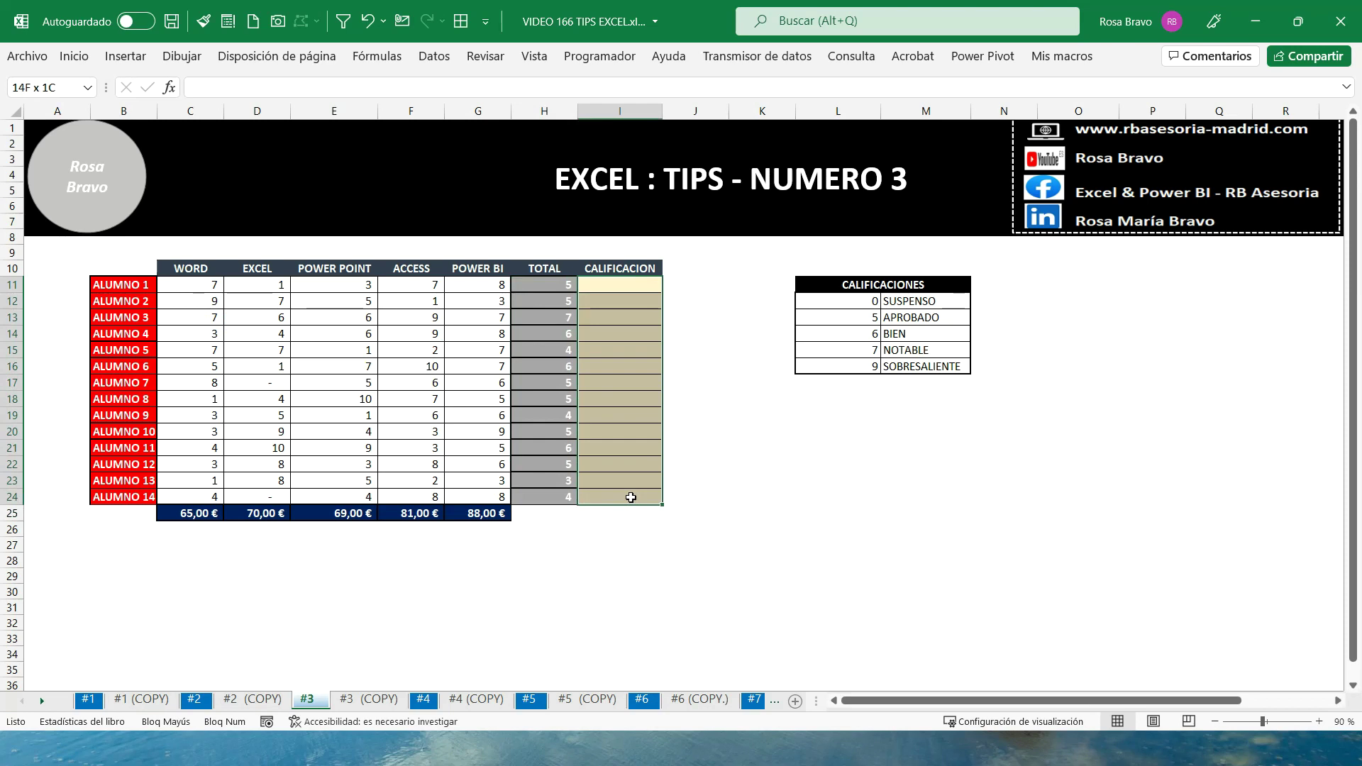
{"action": "left_click", "coordinate": [564, 290]}
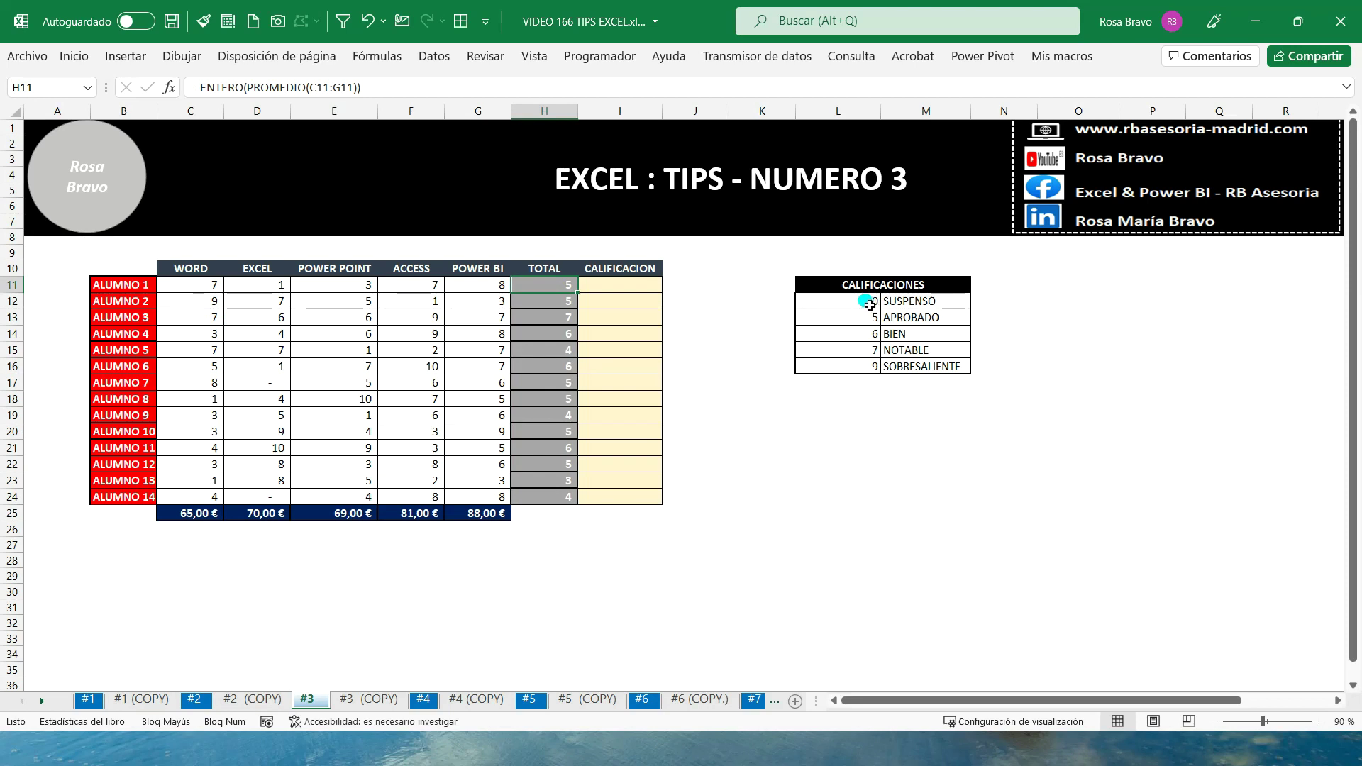
{"action": "left_click", "coordinate": [889, 306]}
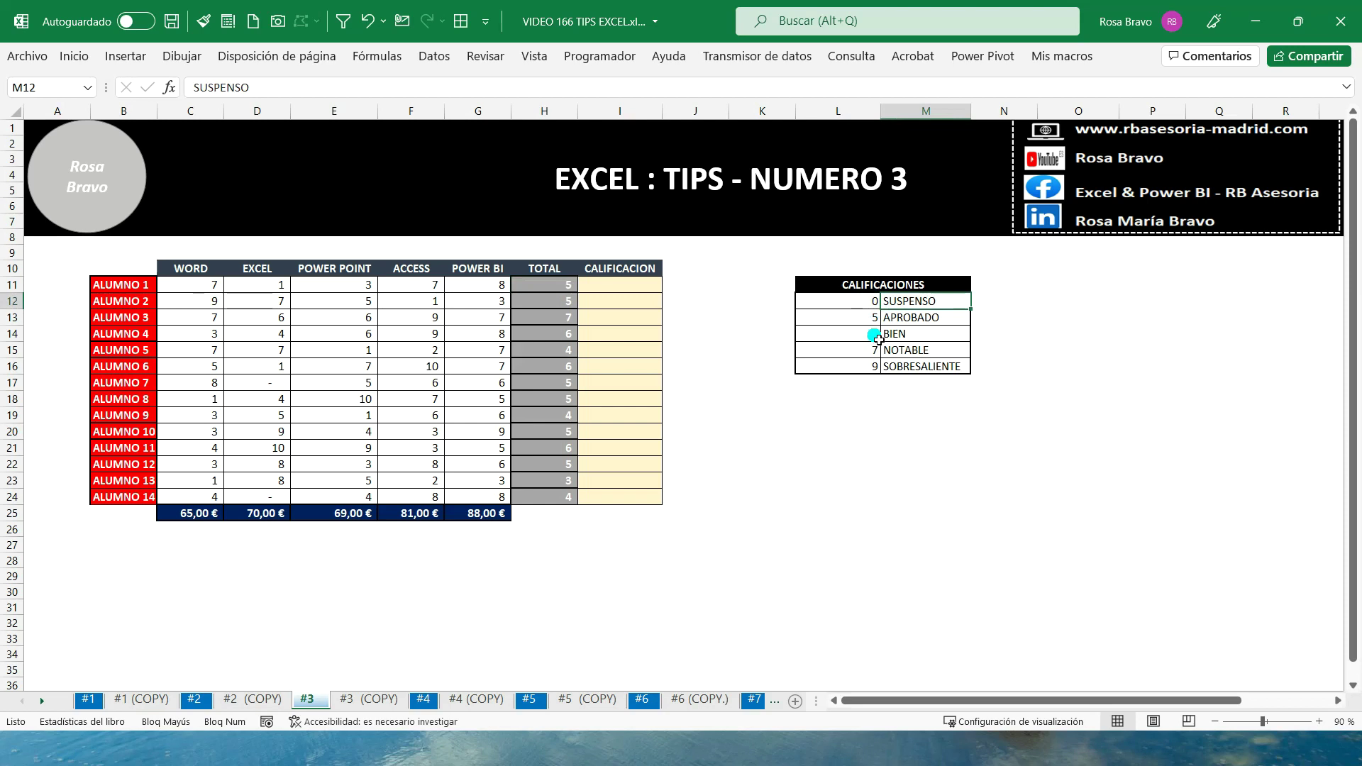
{"action": "left_click", "coordinate": [883, 323]}
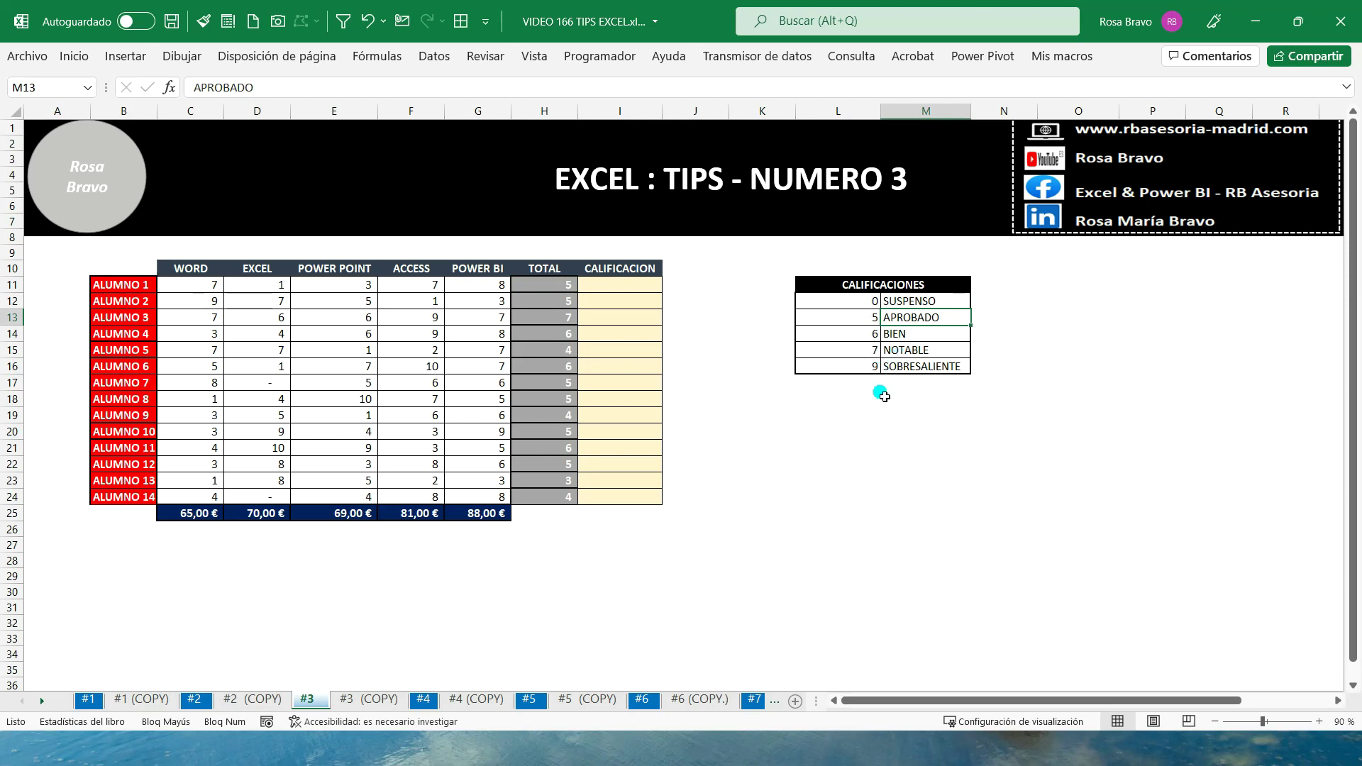
- In I11, start =BUSCARV with H11 as lookup value and absolute range $L$12:$M$16
{"action": "left_click", "coordinate": [639, 289]}
{"action": "type", "text": "=buscarv"}
{"action": "key", "text": "Tab"}
{"action": "left_click", "coordinate": [560, 289]}
{"action": "type", "text": ";"}
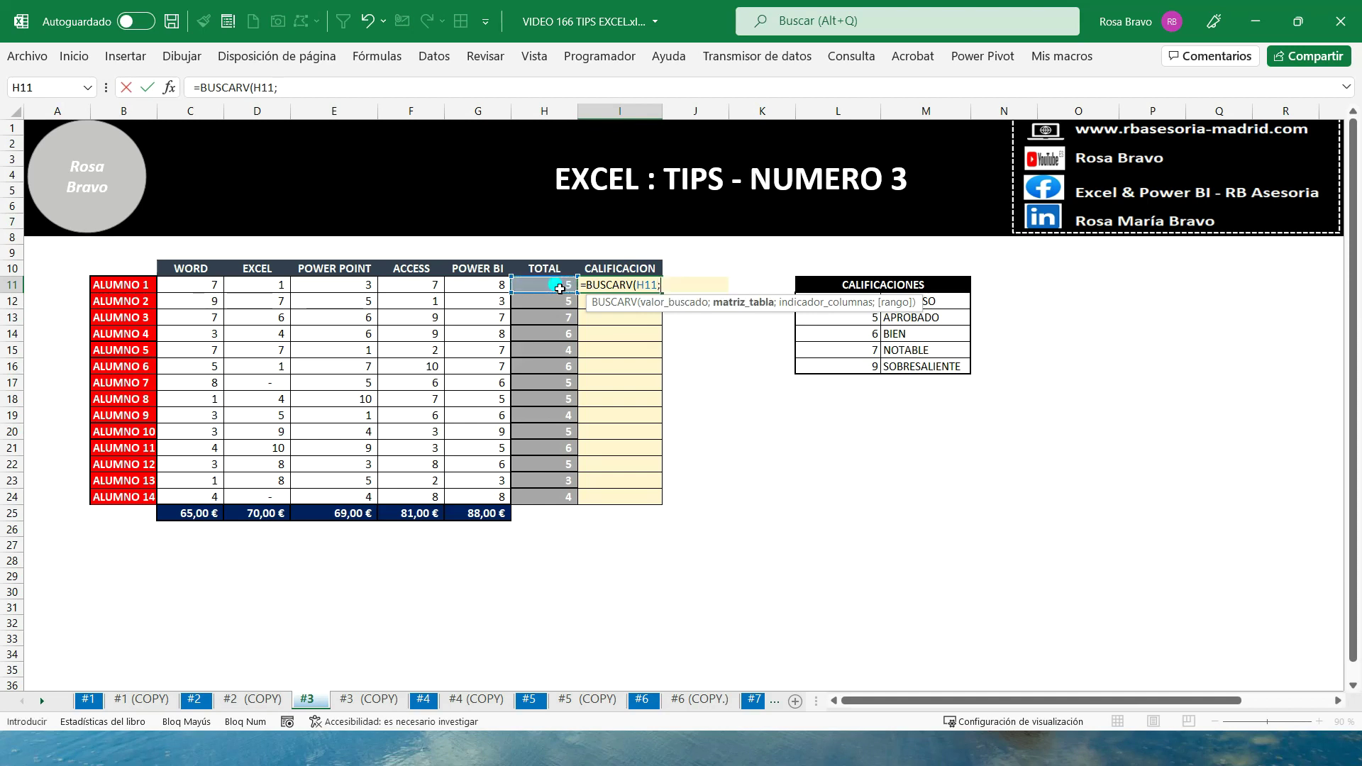
{"action": "left_click", "coordinate": [865, 335]}
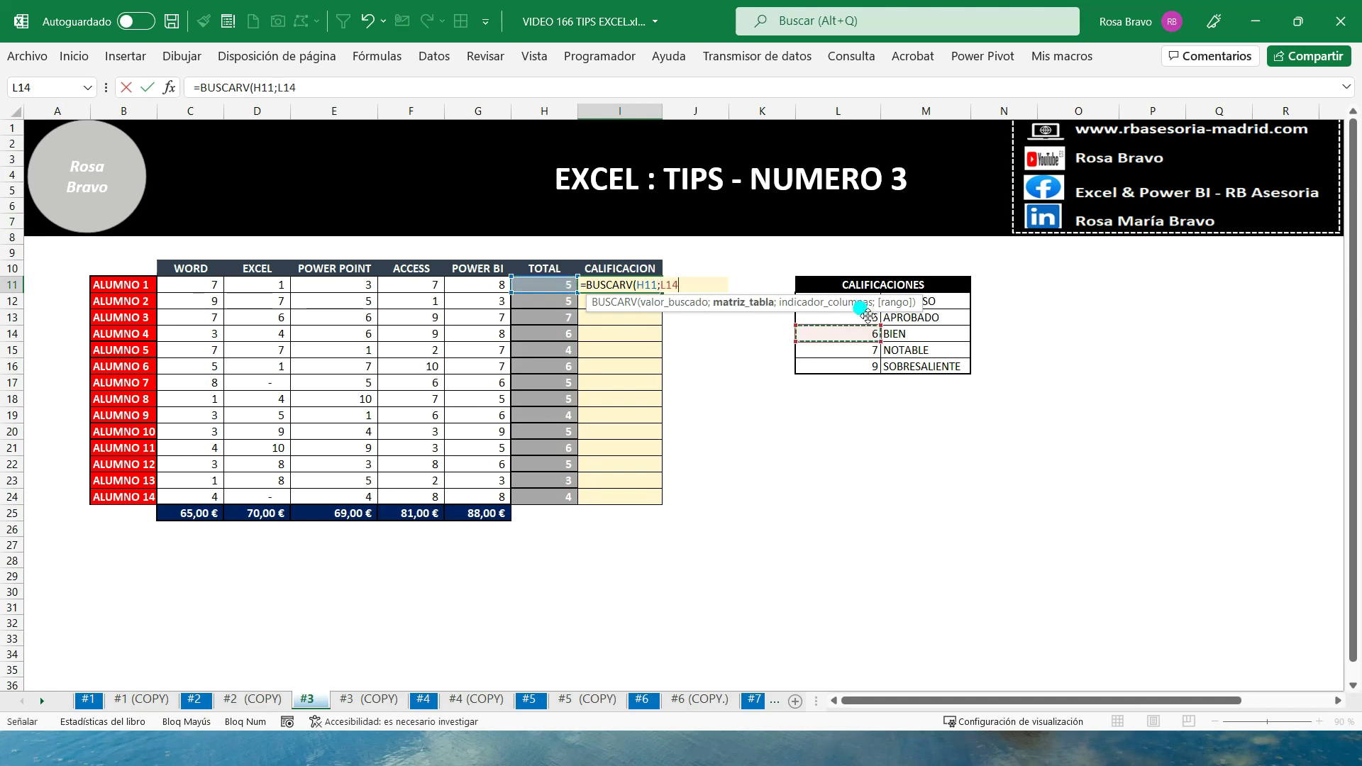
{"action": "left_click_drag", "start_coordinate": [898, 367], "coordinate": [858, 301]}
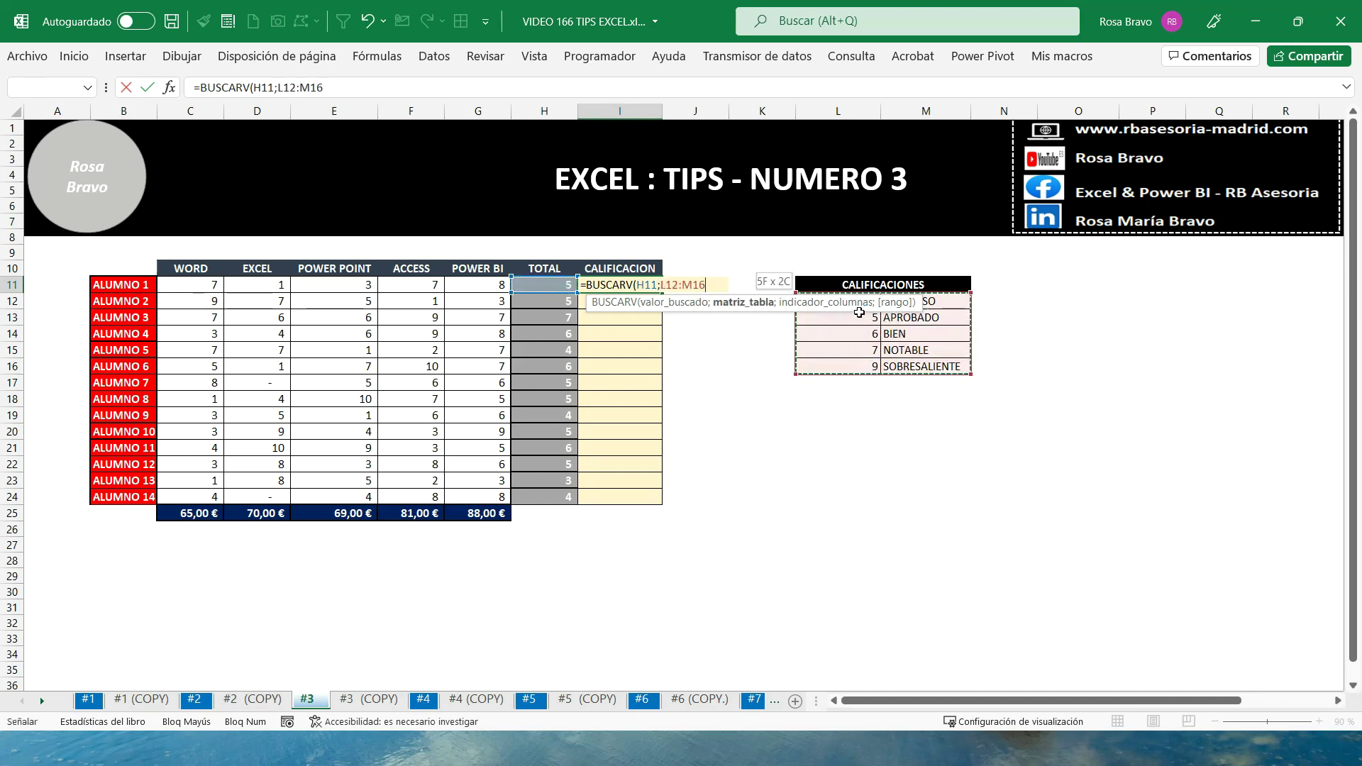
{"action": "left_click", "coordinate": [283, 88]}
{"action": "left_click_drag", "start_coordinate": [278, 88], "coordinate": [323, 87]}
{"action": "key", "text": "F4"}
- Finish the lookup with column index 2 and VERDADERO for approximate match
{"action": "left_click", "coordinate": [375, 93]}
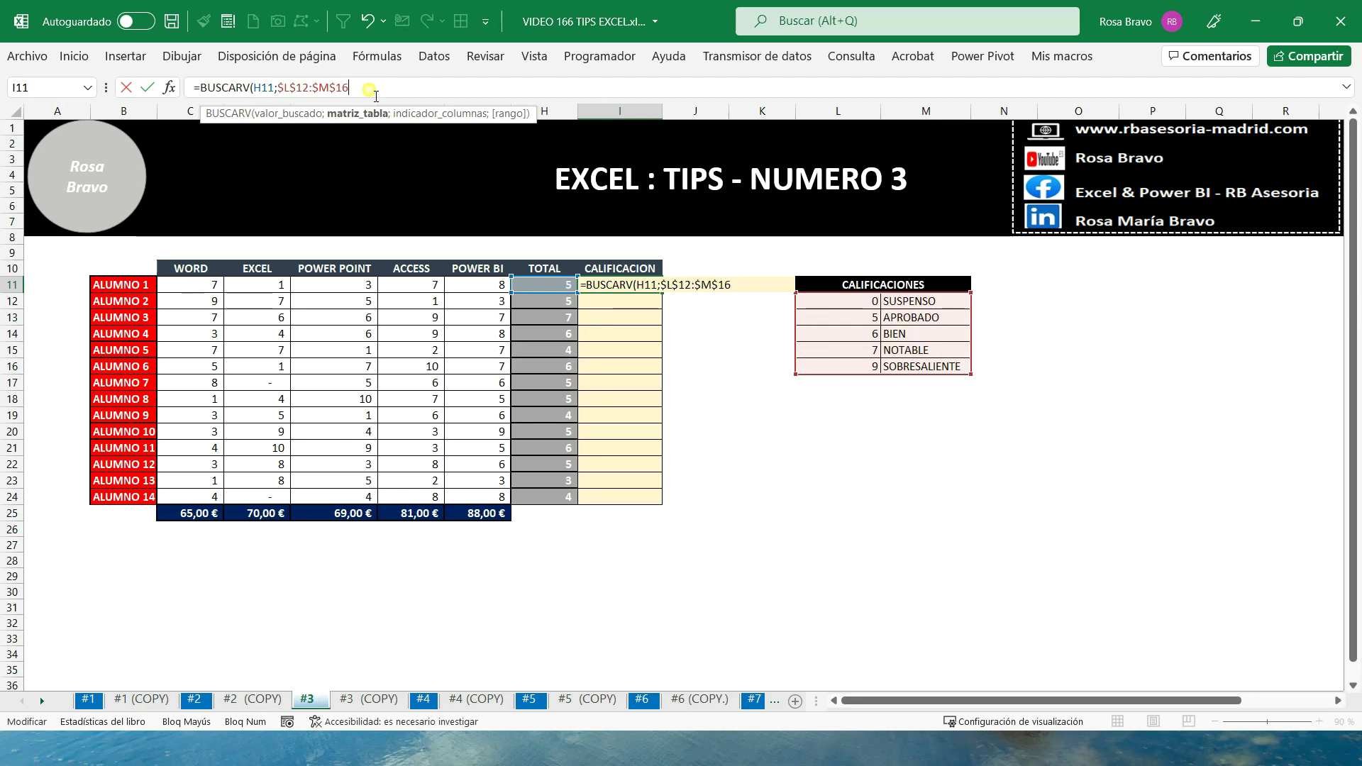
{"action": "type", "text": ";"}
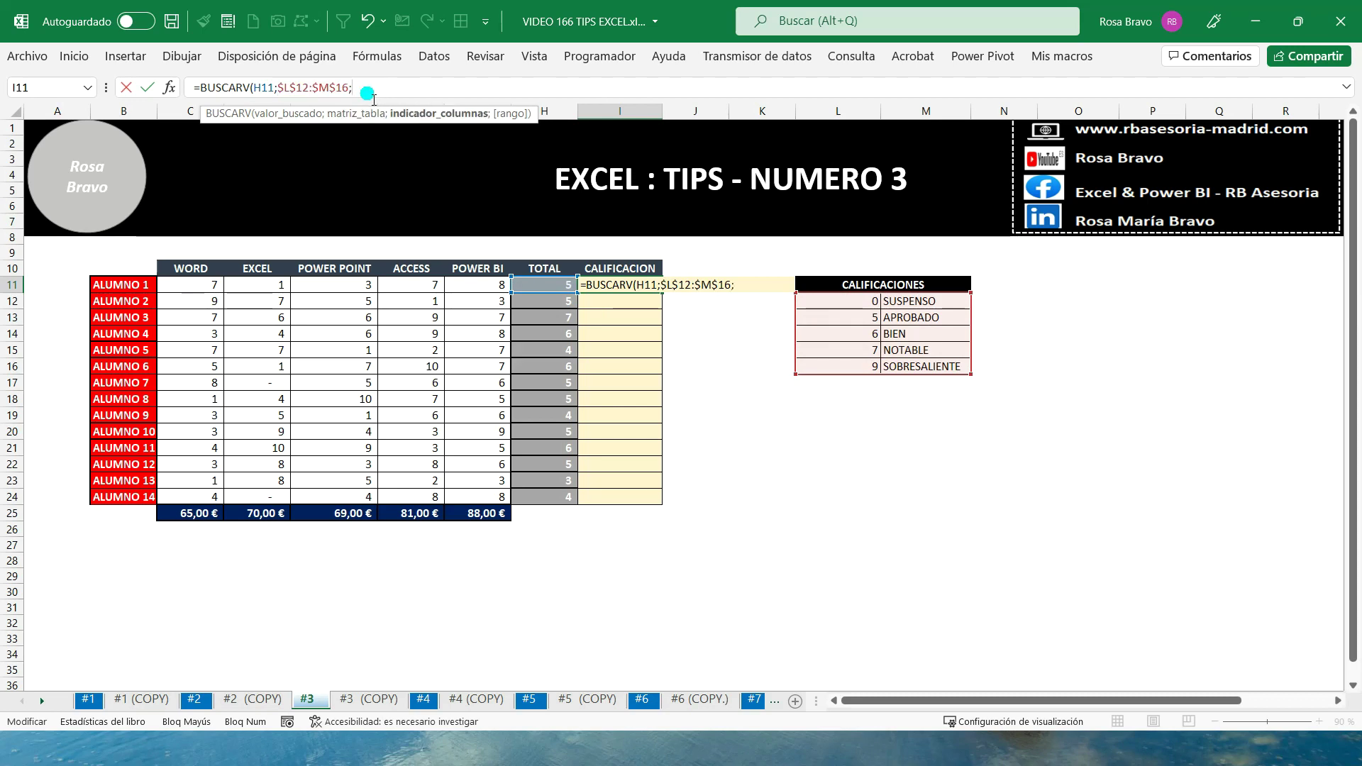
{"action": "type", "text": "2"}
{"action": "left_click", "coordinate": [462, 113]}
{"action": "type", "text": ";"}
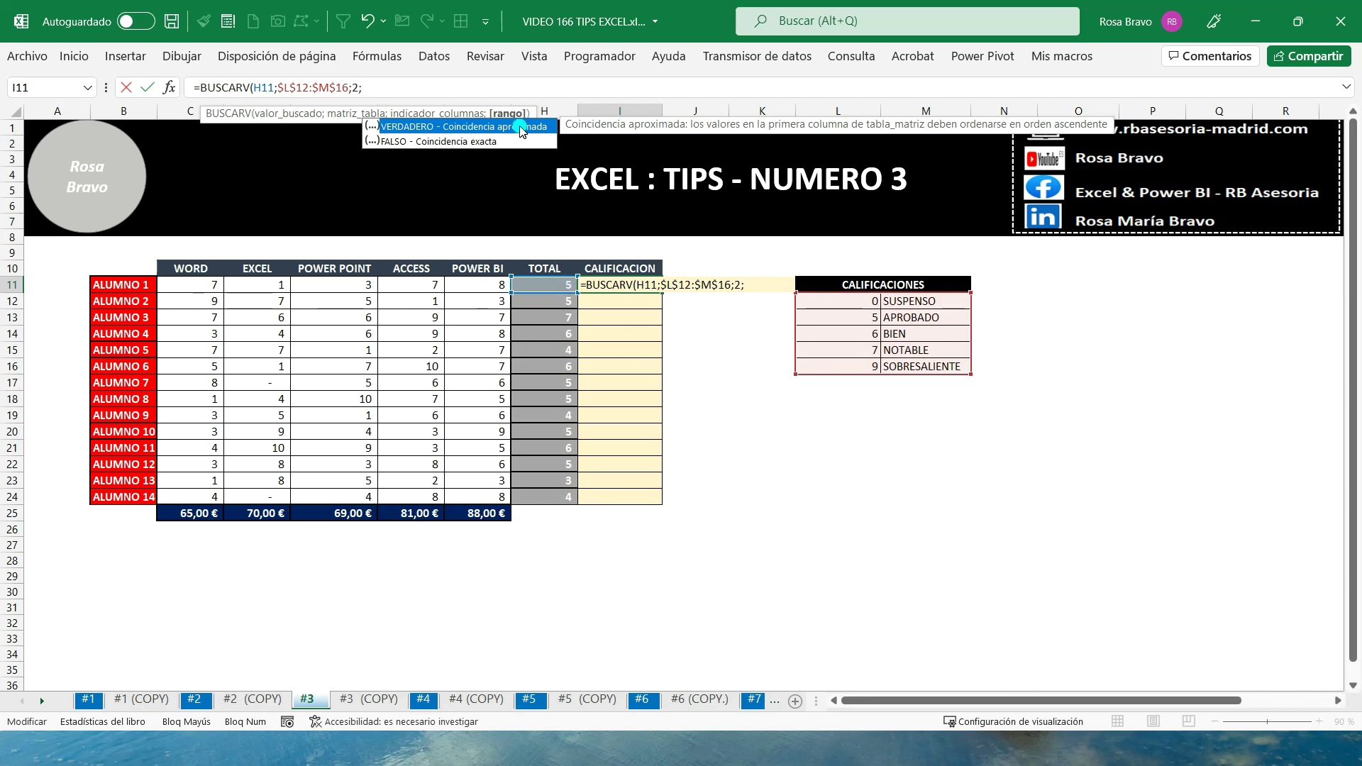
{"action": "double_click", "coordinate": [522, 128]}
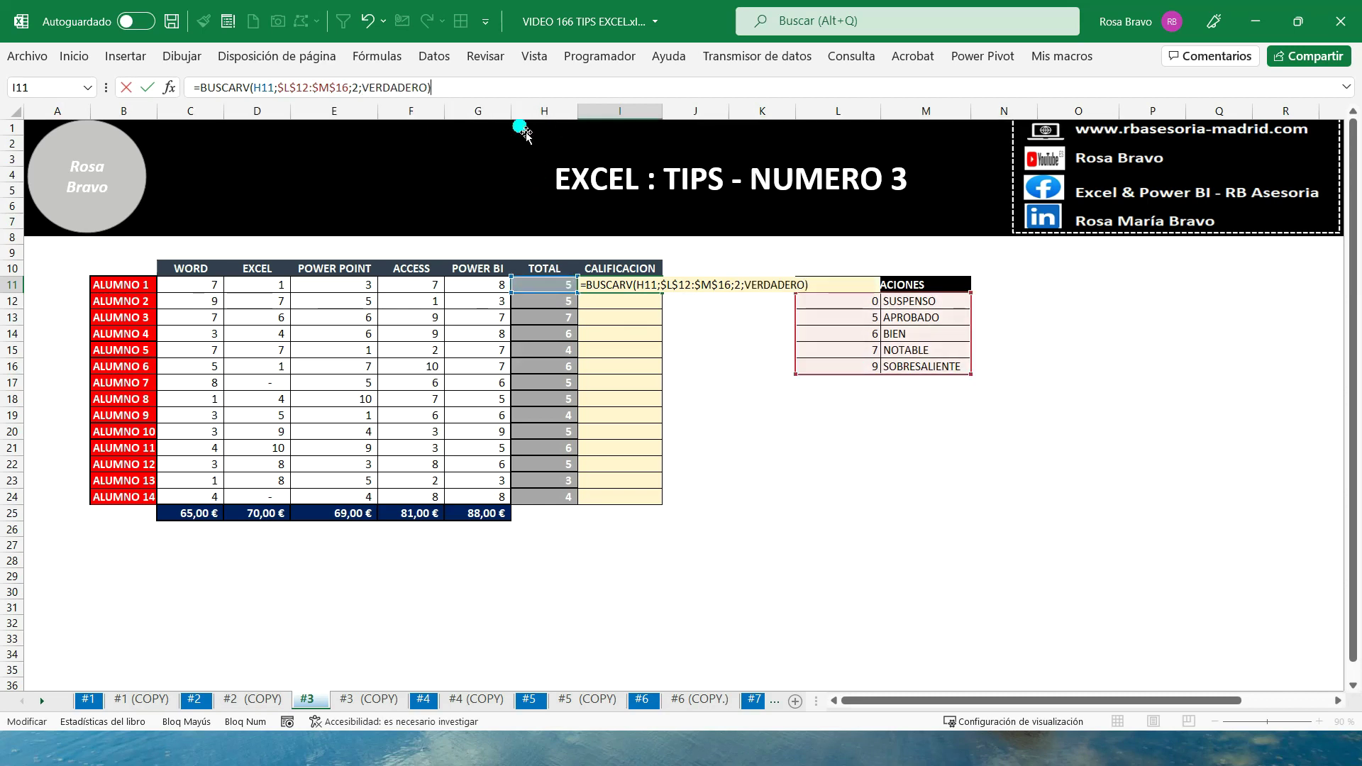
{"action": "key", "text": "ctrl+Return"}
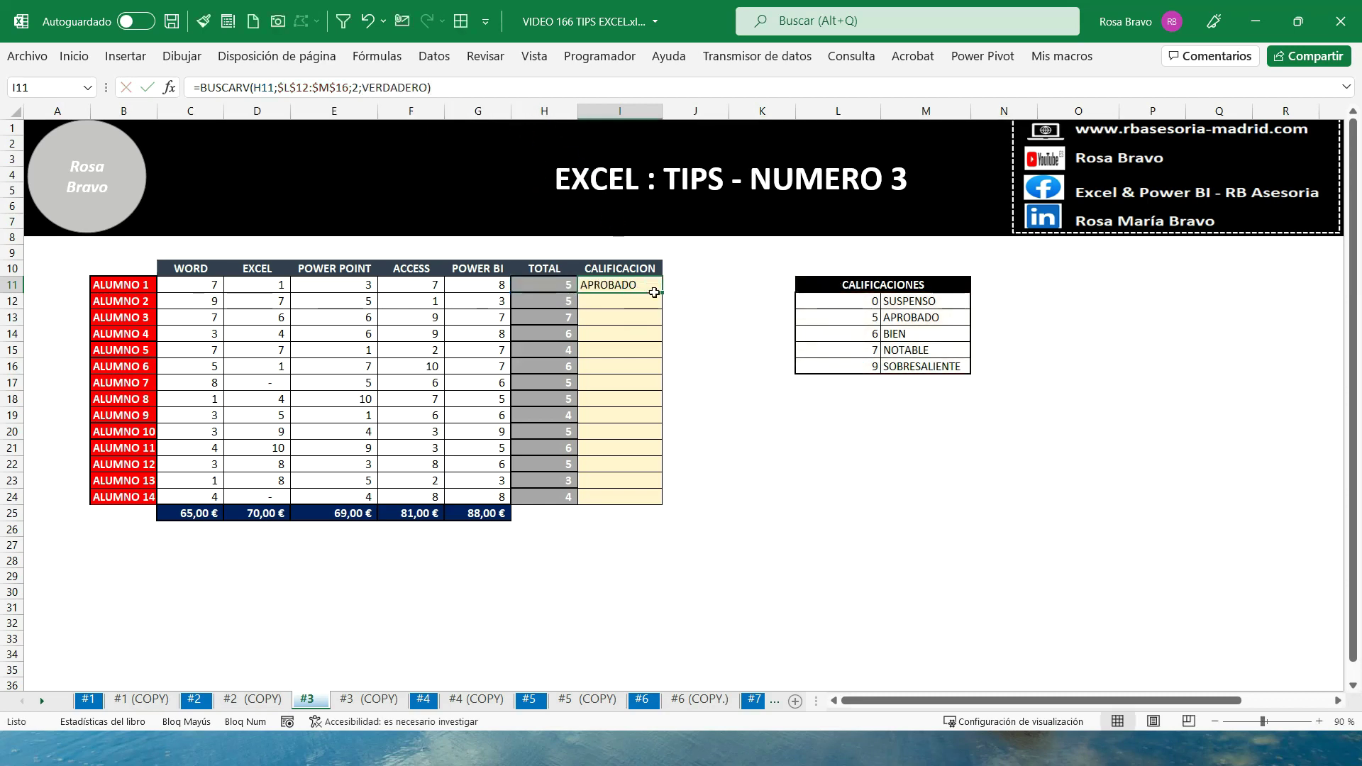
- Copy the grade lookup down to every student, then open sheet #4
{"action": "double_click", "coordinate": [662, 293]}
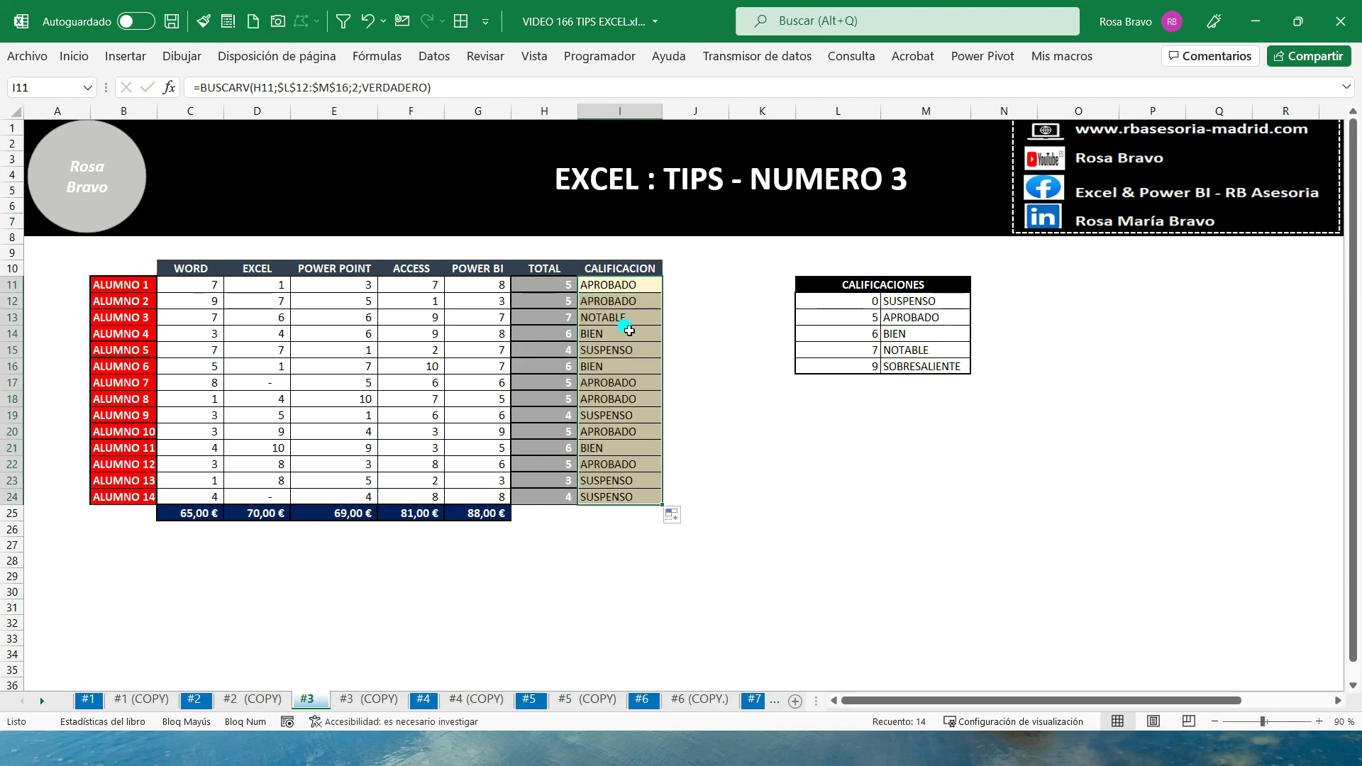
{"action": "left_click", "coordinate": [426, 701]}
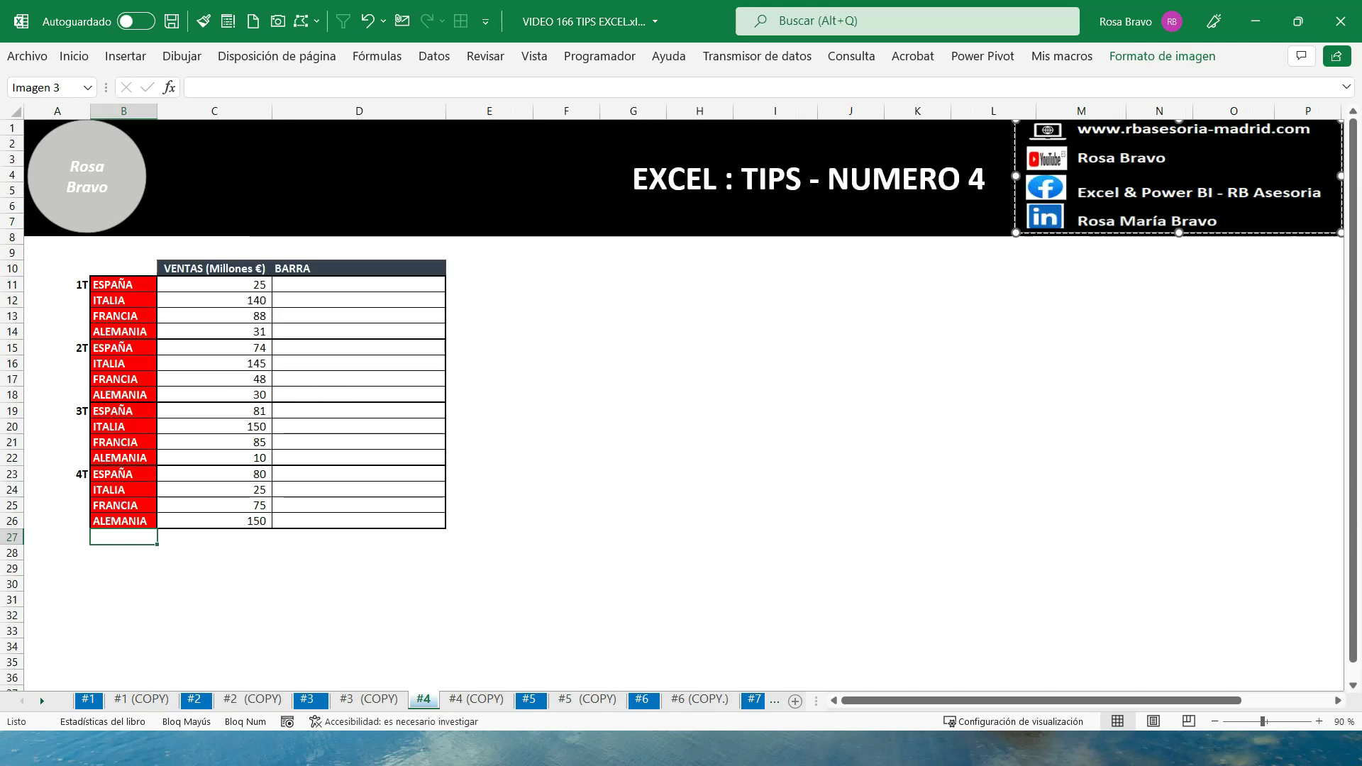
- Enter =REPETIR("|";C11) in D11 and copy it down through D26
{"action": "left_click", "coordinate": [355, 284]}
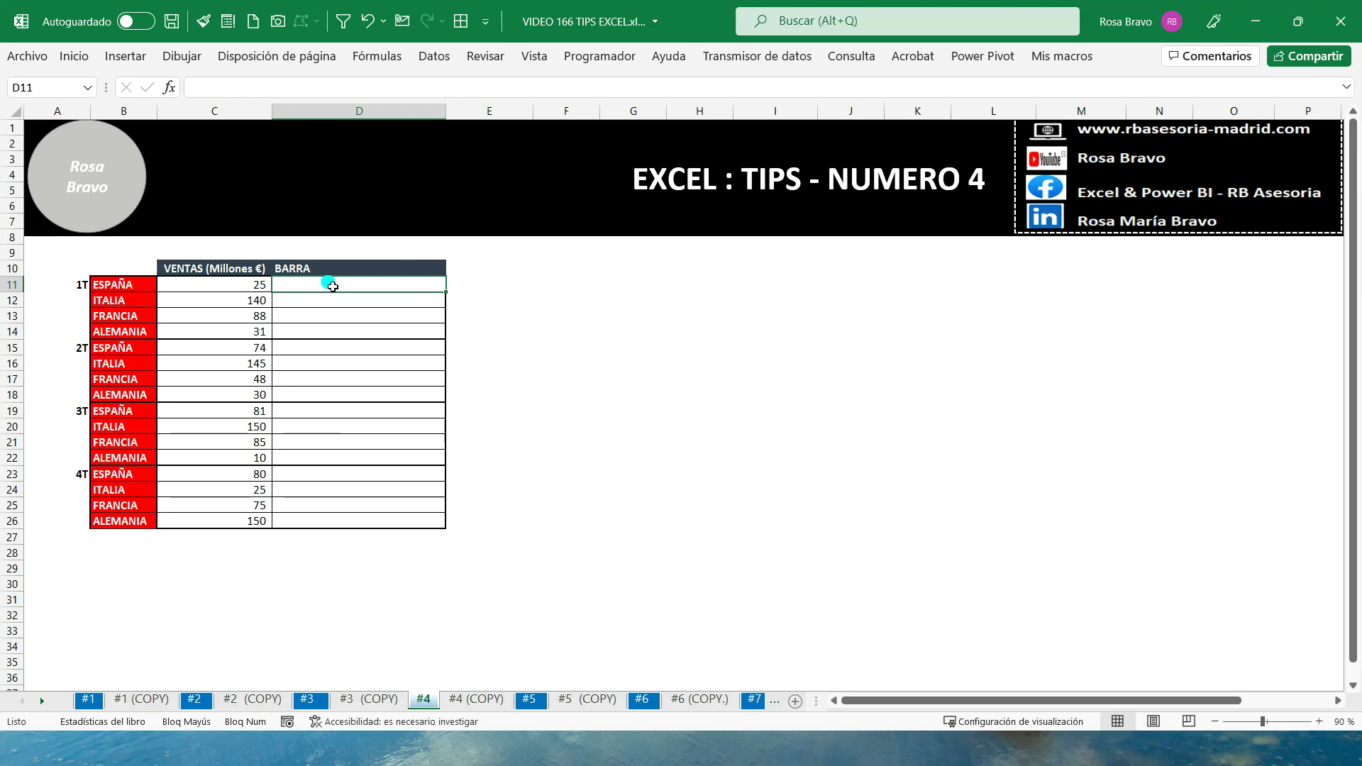
{"action": "left_click", "coordinate": [206, 90]}
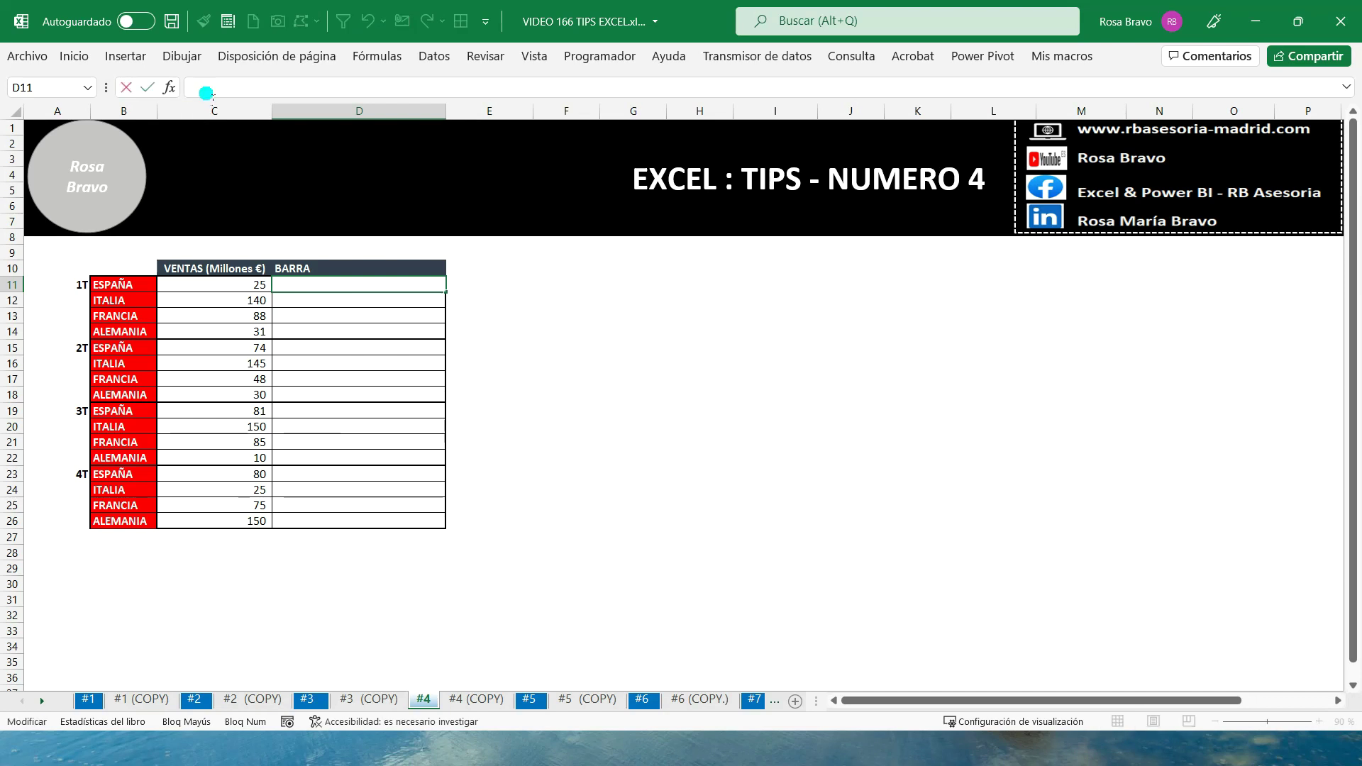
{"action": "type", "text": "=REPETIR"}
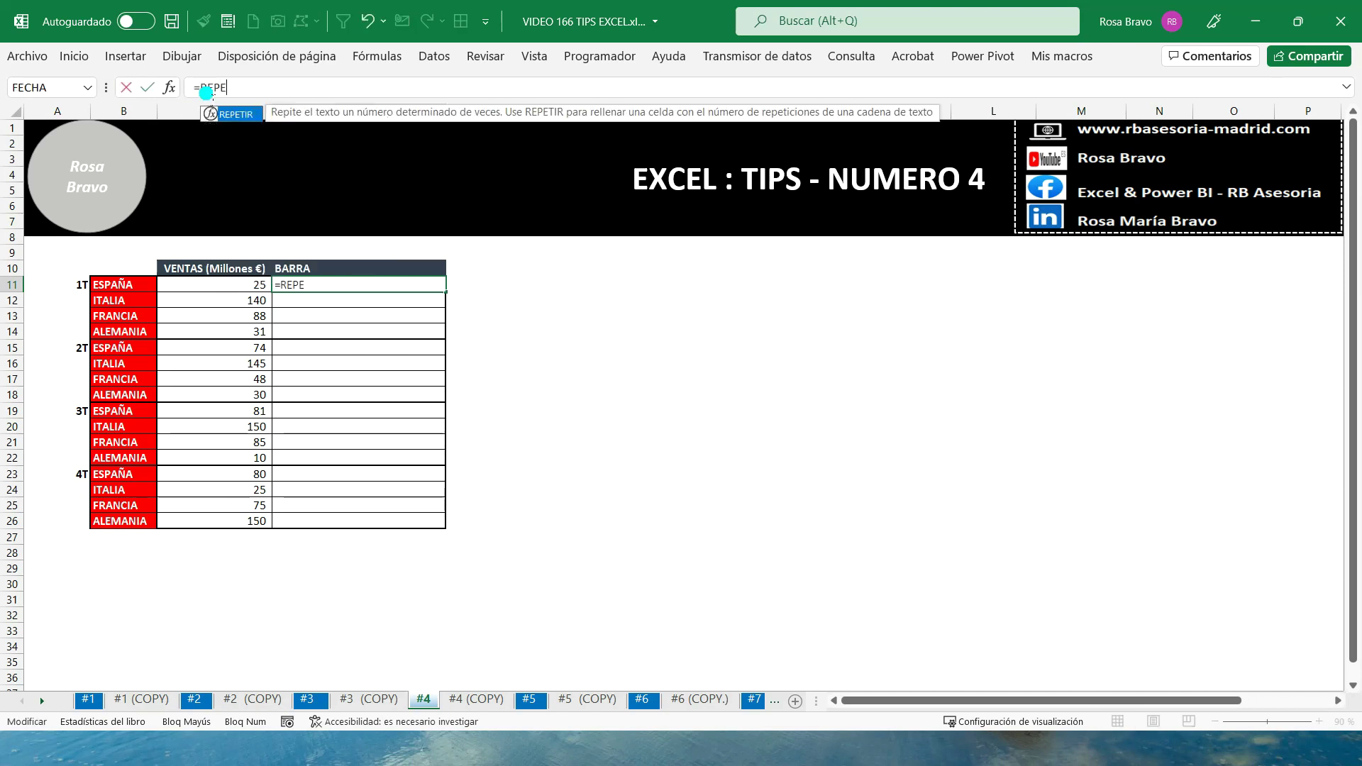
{"action": "type", "text": "(\"|"}
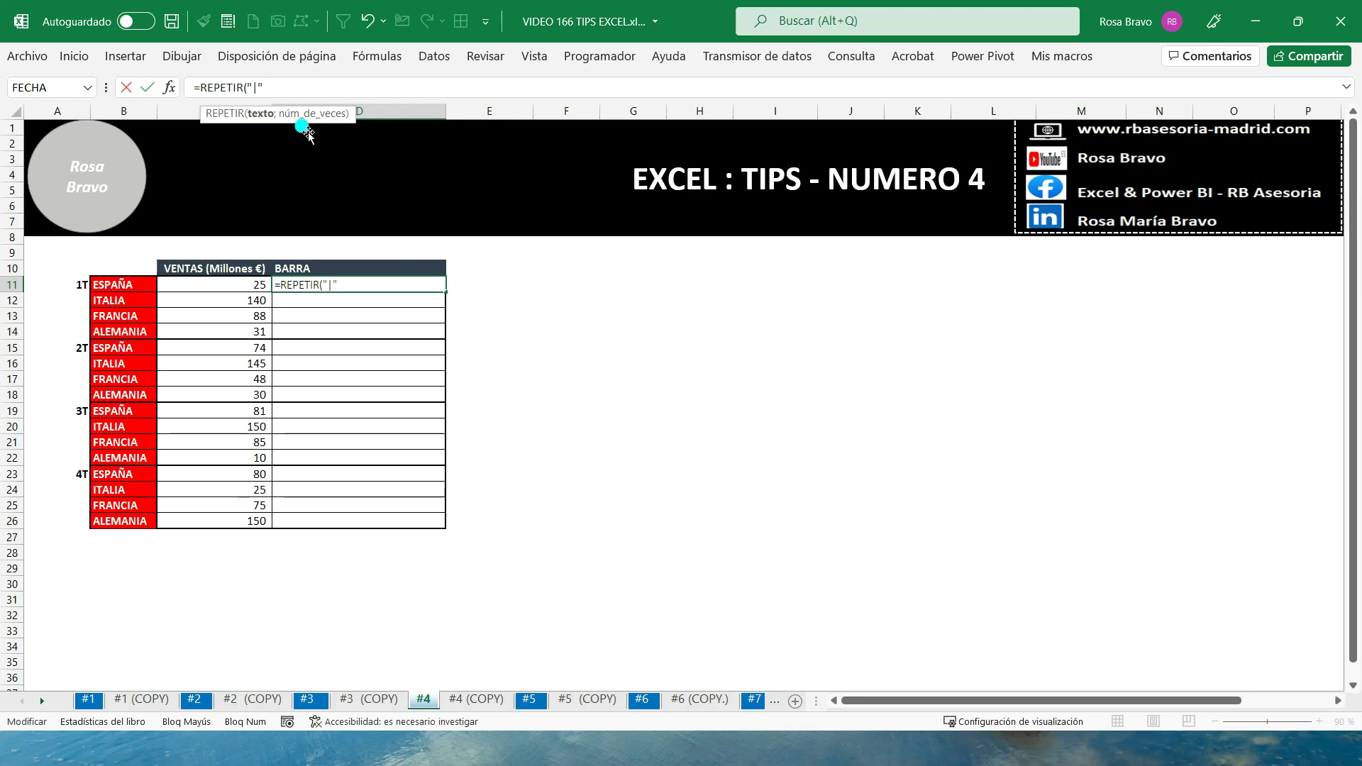
{"action": "type", "text": ";"}
{"action": "left_click", "coordinate": [243, 289]}
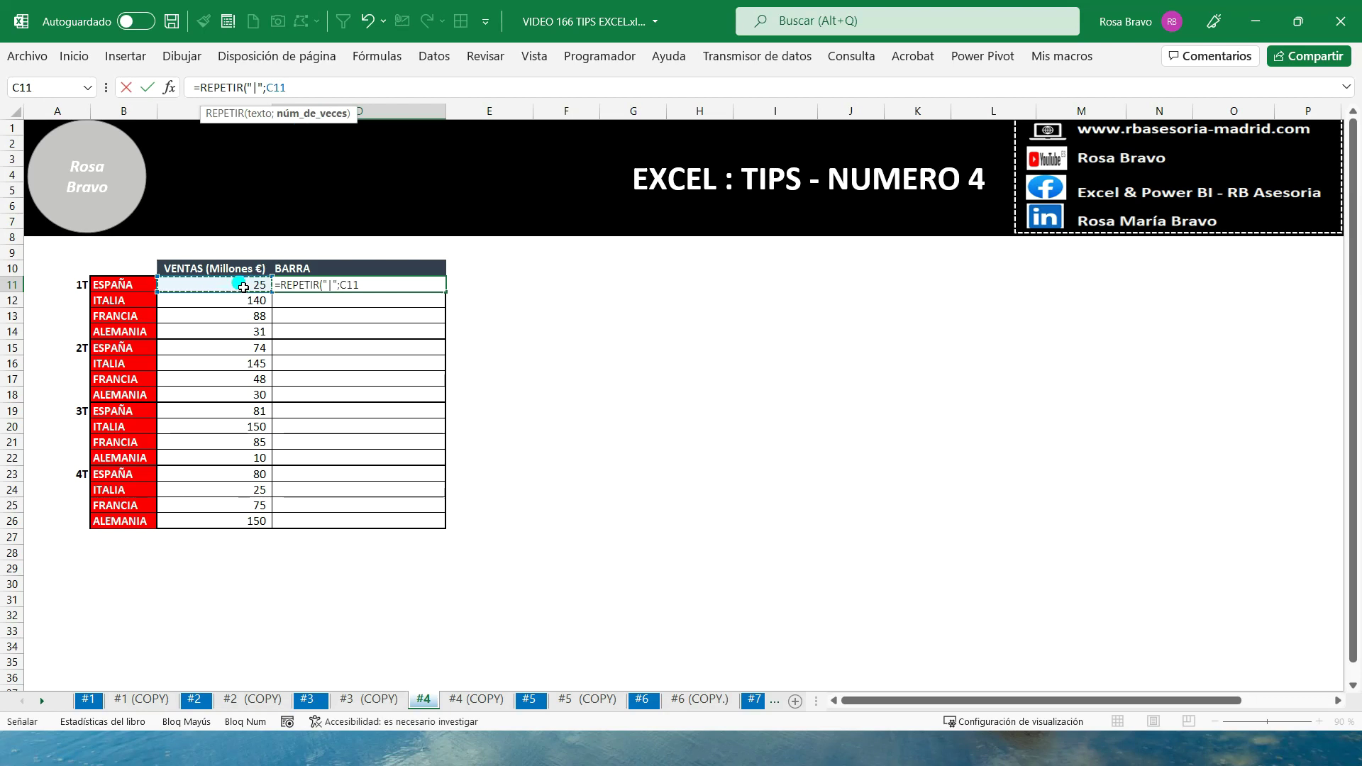
{"action": "key", "text": "ctrl+Return"}
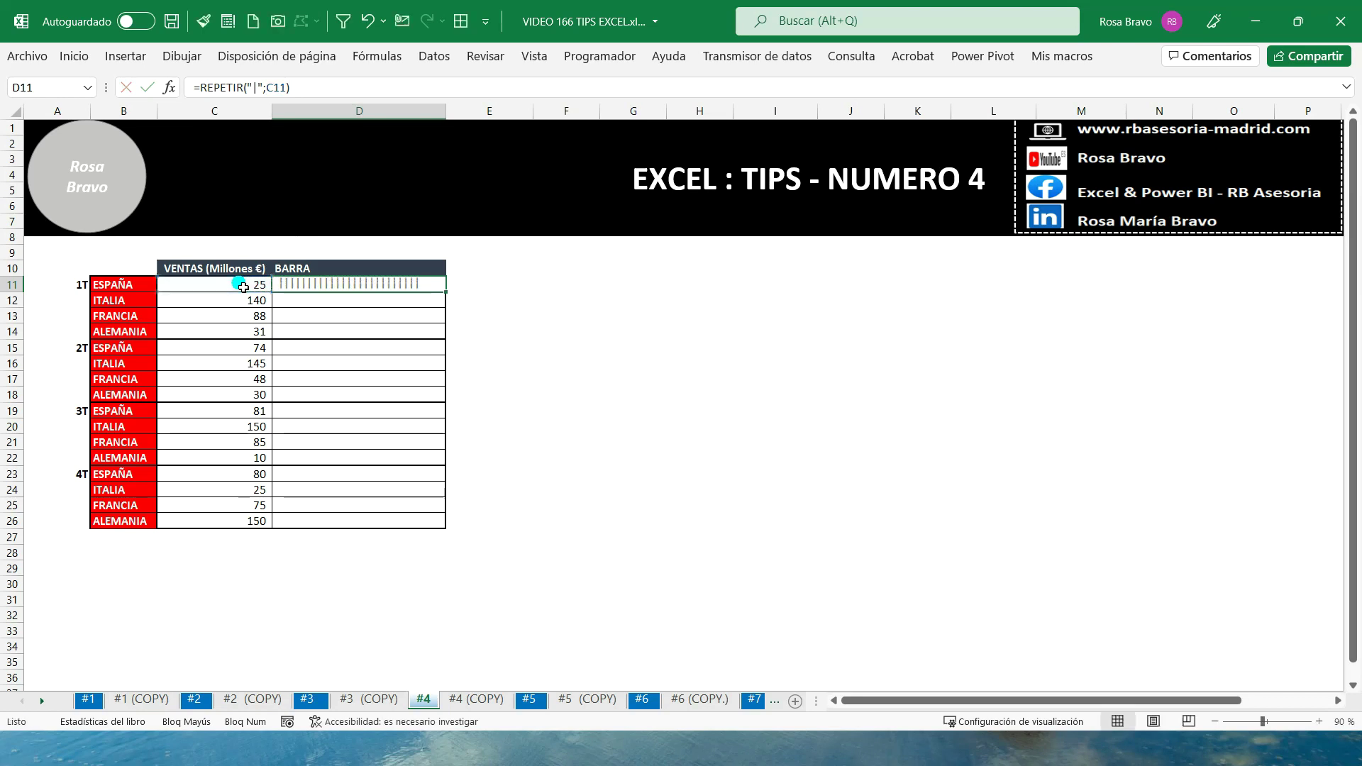
{"action": "double_click", "coordinate": [446, 290]}
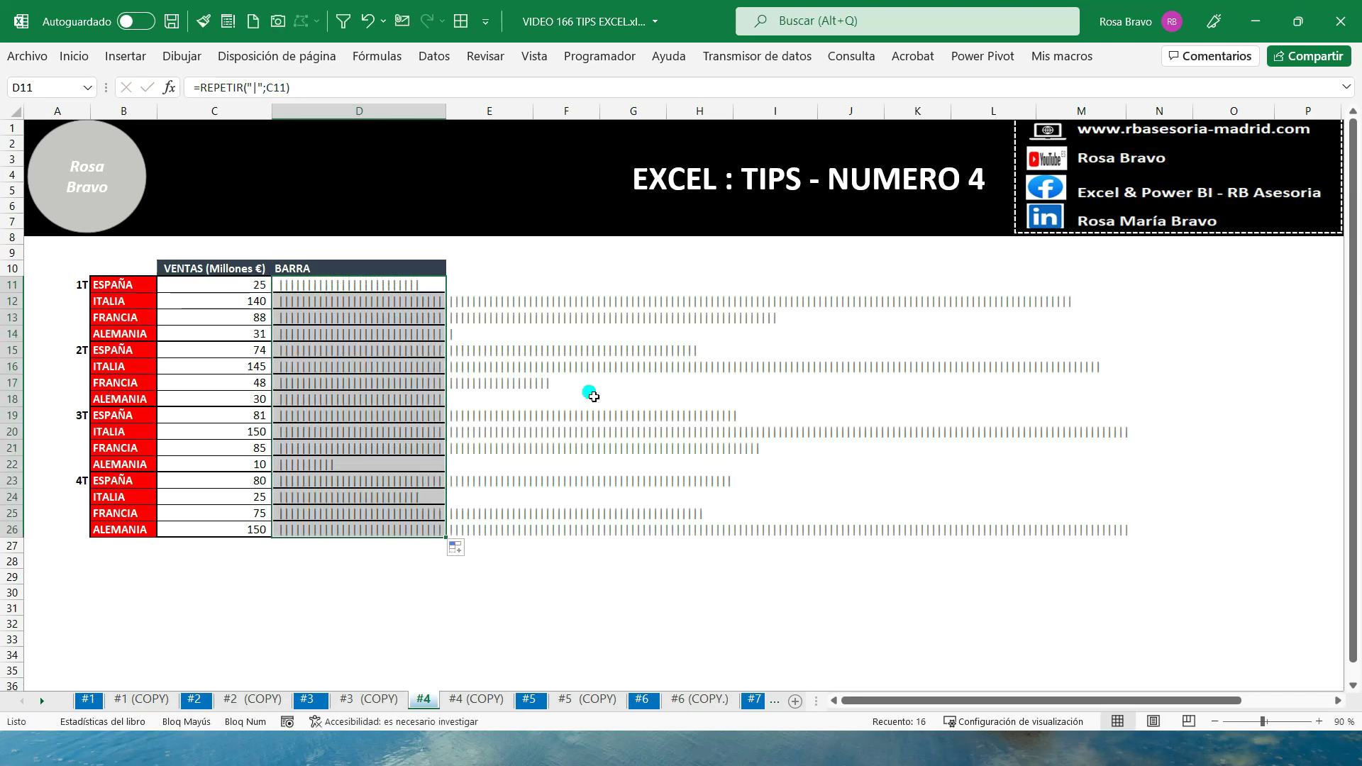
- Apply the Playbill font to the BARRA cells D11:D26
{"action": "left_click", "coordinate": [86, 55]}
{"action": "left_click", "coordinate": [248, 90]}
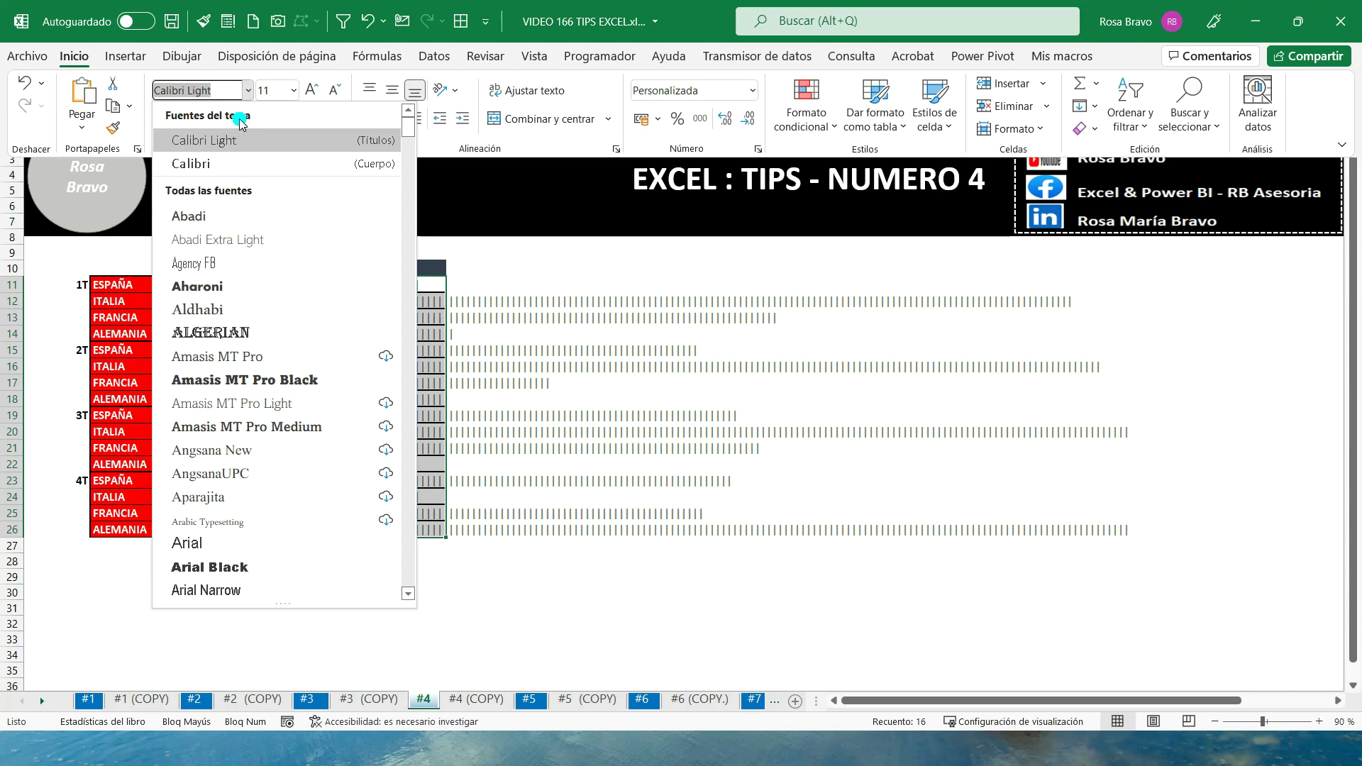
{"action": "type", "text": "Playbill"}
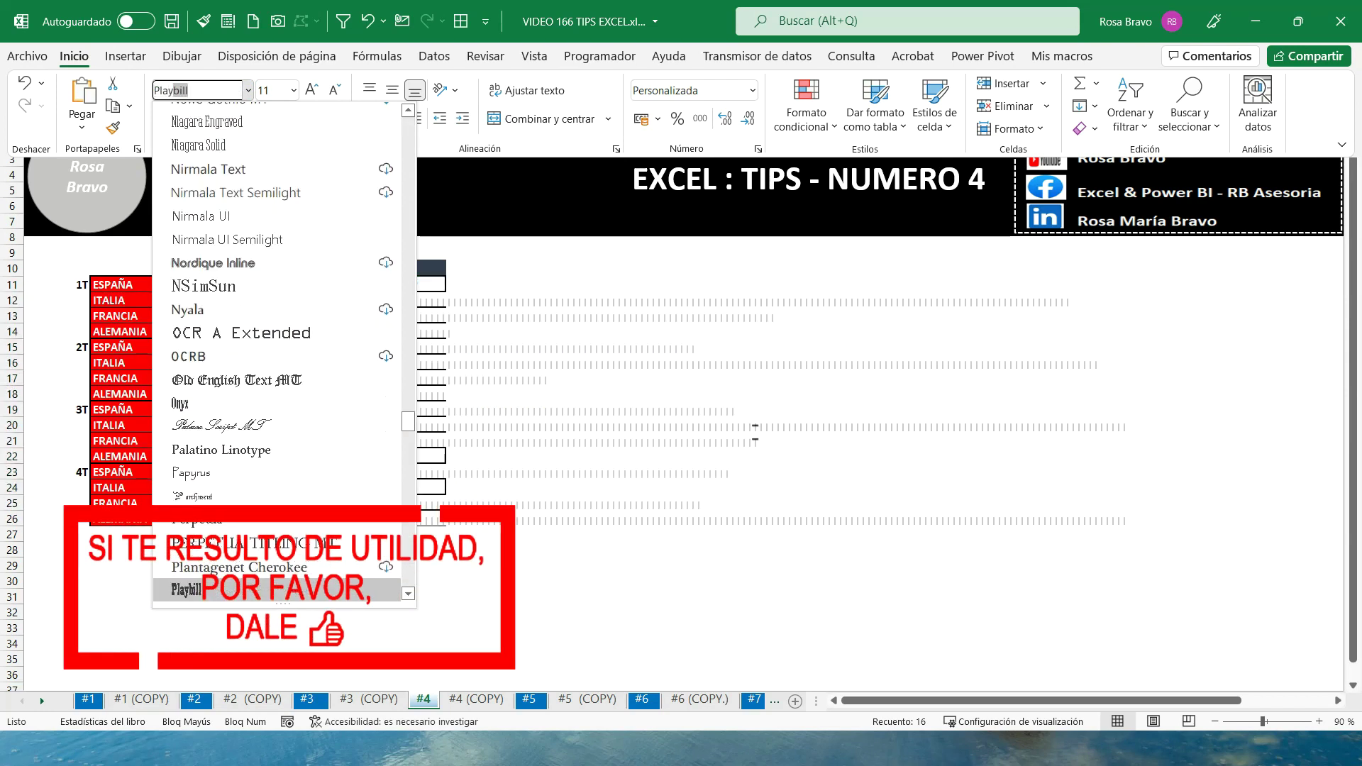
{"action": "key", "text": "Return"}
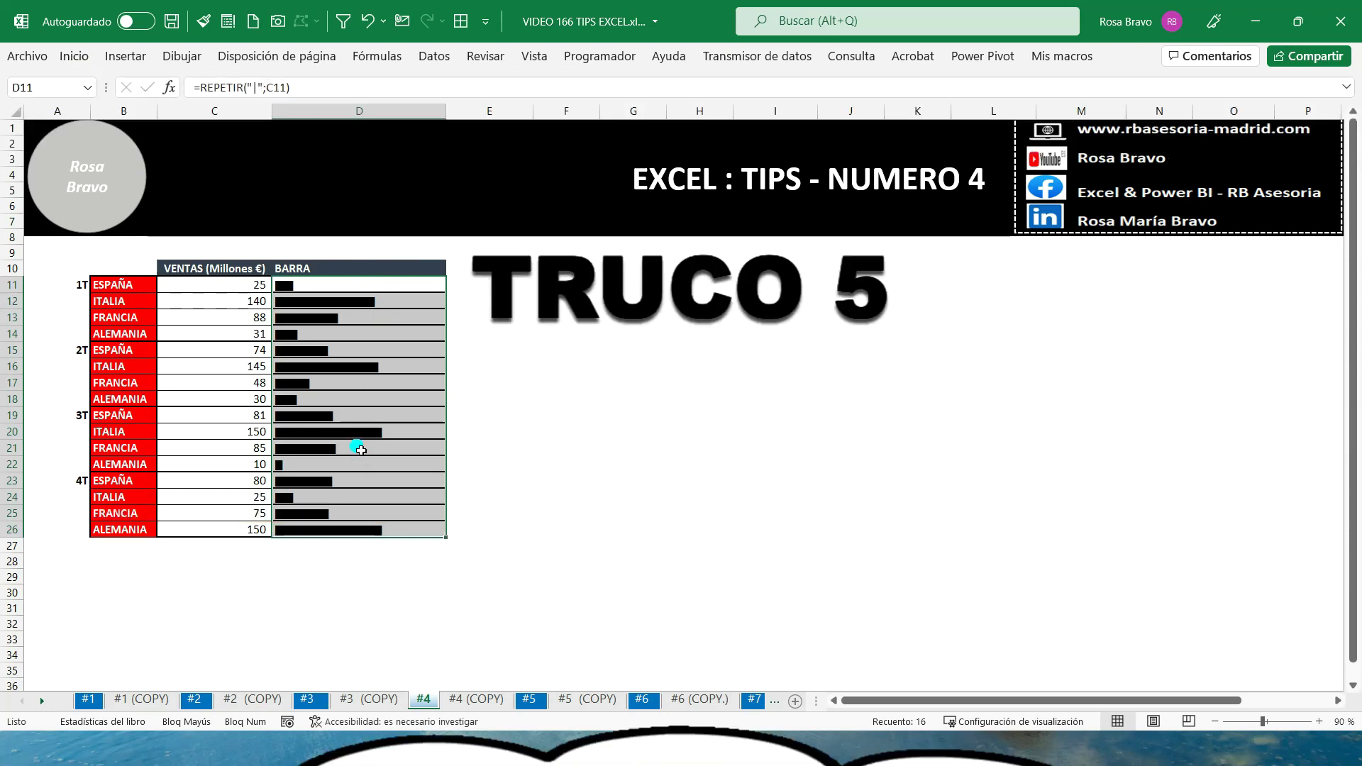
- Open sheet #5 and look over the film list with its VALORACIÓN ratings
{"action": "left_click", "coordinate": [531, 699]}
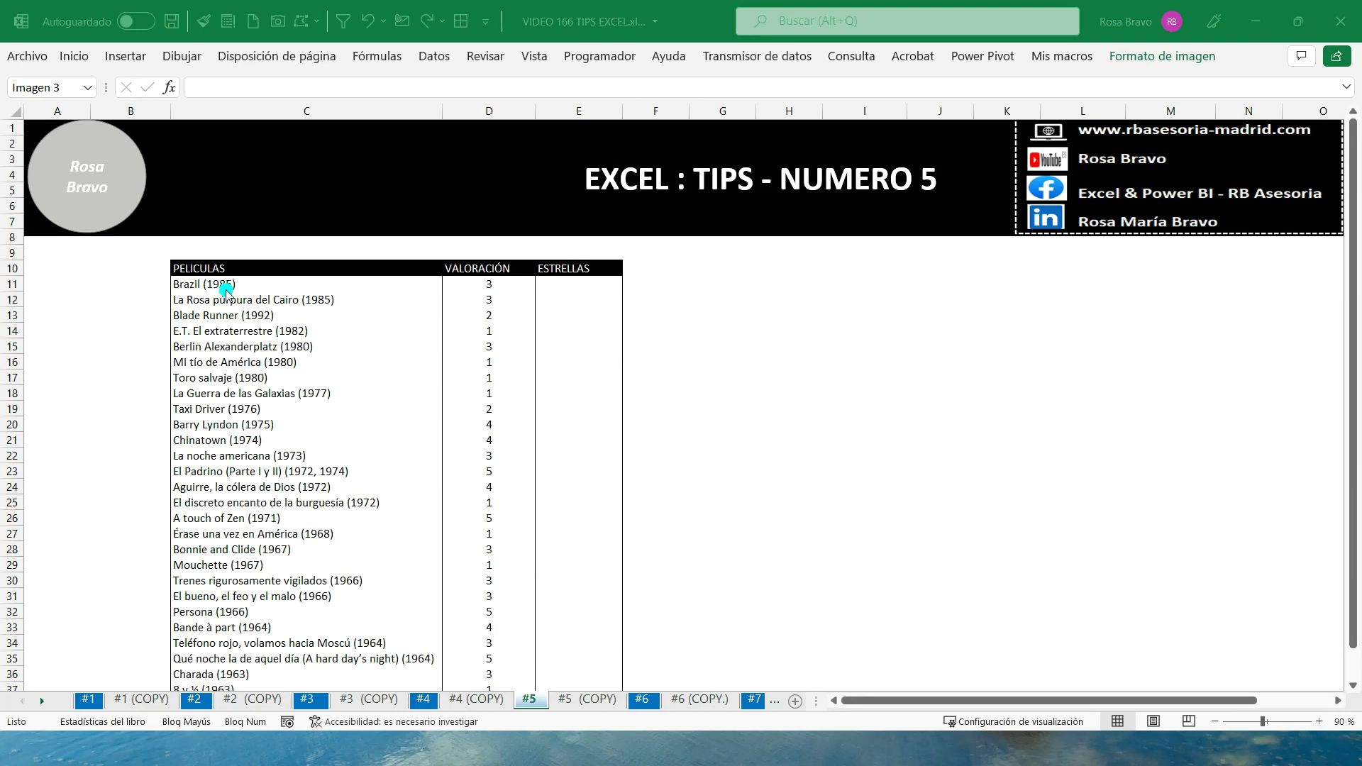
{"action": "scroll", "coordinate": [199, 488], "scroll_direction": "down", "scroll_amount": 3}
{"action": "scroll", "coordinate": [201, 494], "scroll_direction": "up", "scroll_amount": 3}
- In E11 enter =REPETIR("★";D11) to show one star per rating point
{"action": "left_click", "coordinate": [564, 287]}
{"action": "type", "text": "="}
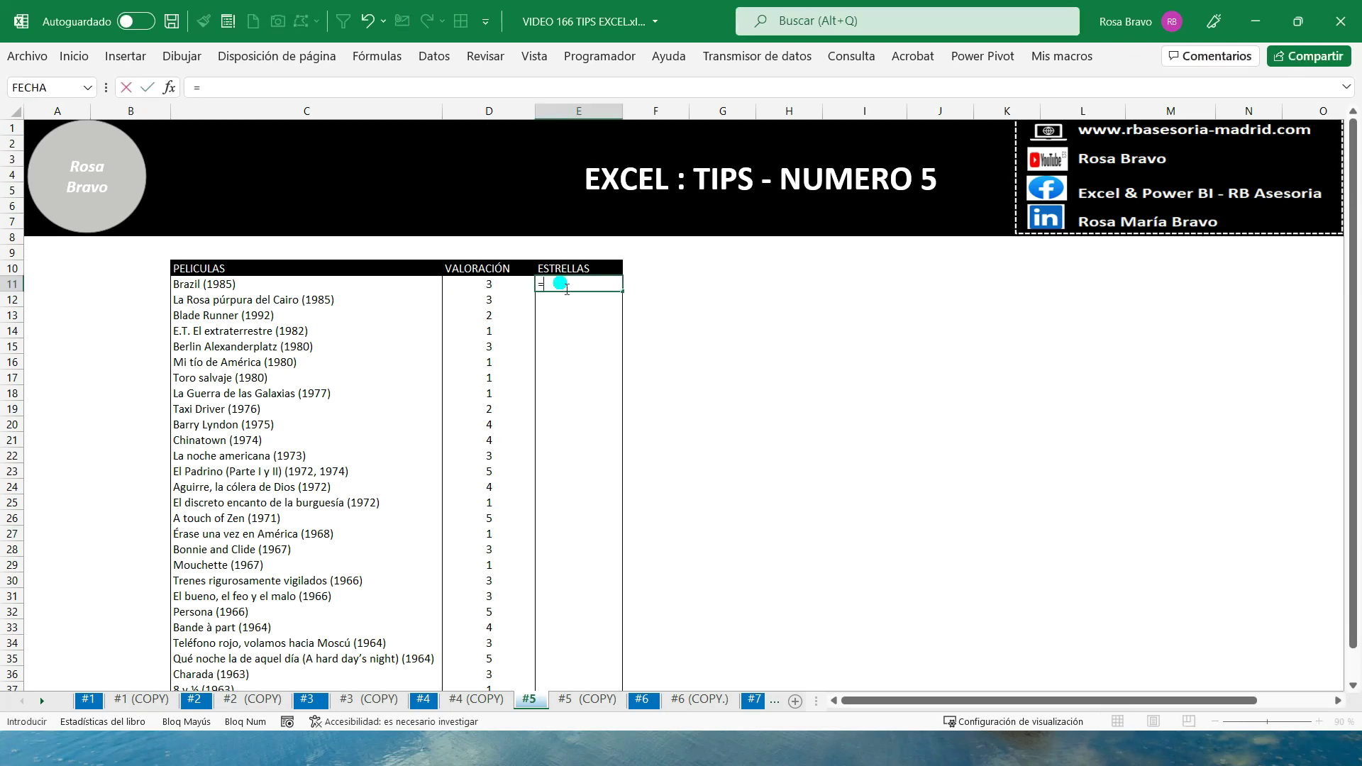
{"action": "type", "text": "REPETIR("}
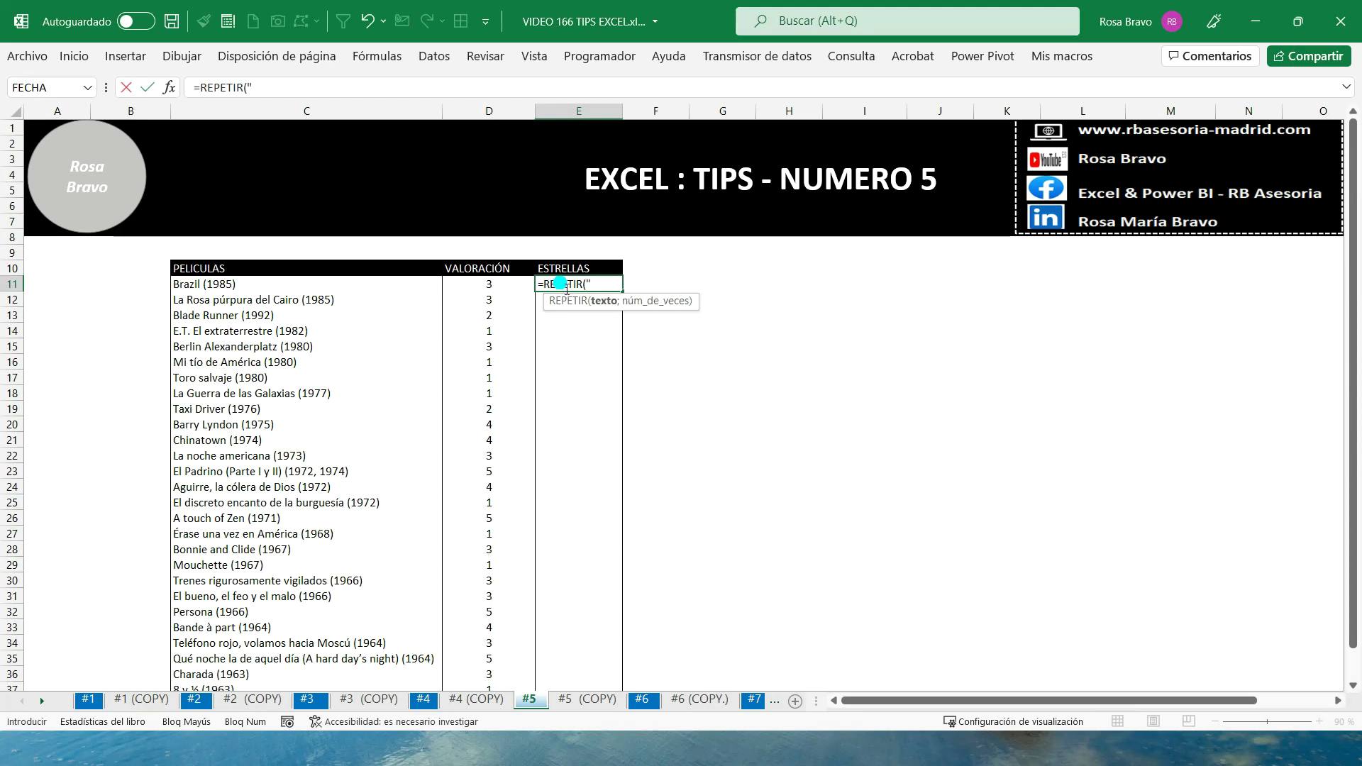
{"action": "key", "text": "super+period"}
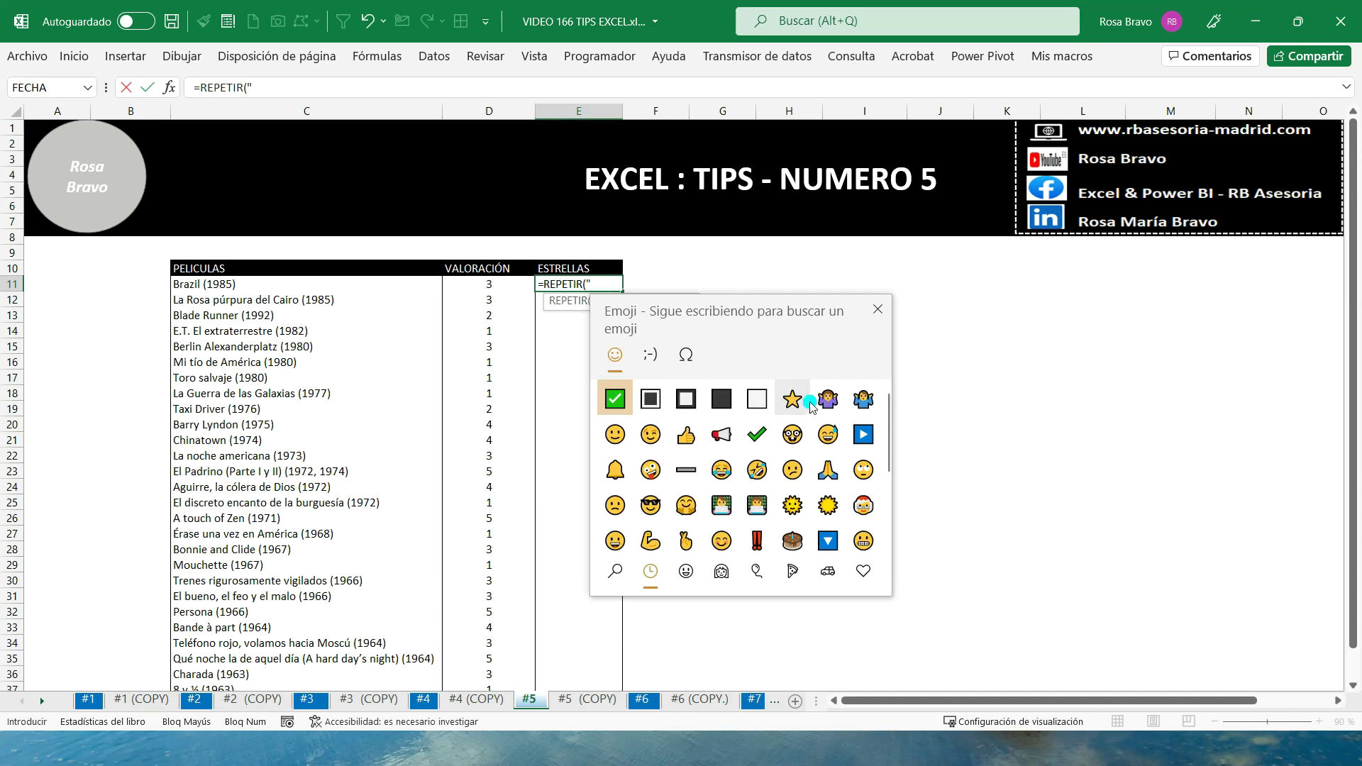
{"action": "left_click", "coordinate": [794, 399]}
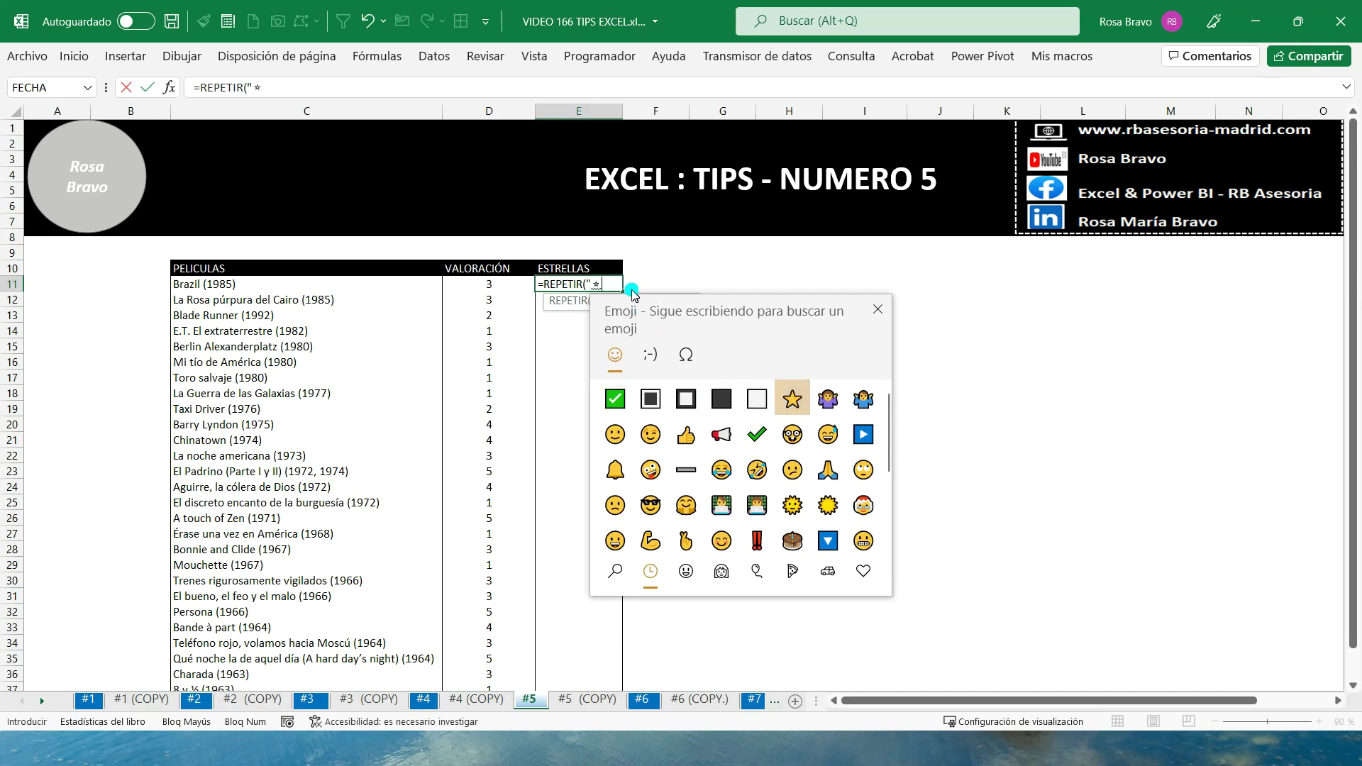
{"action": "type", "text": "\";"}
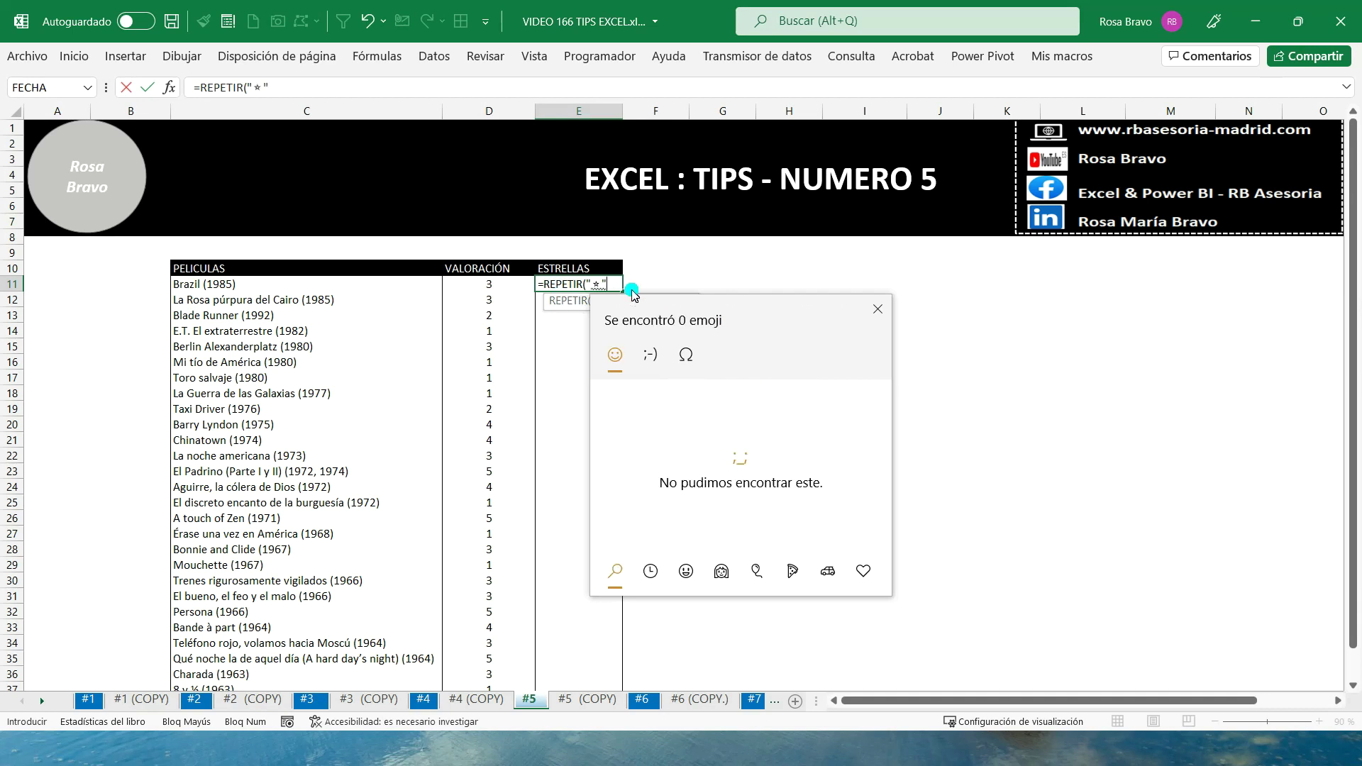
{"action": "left_click", "coordinate": [503, 287]}
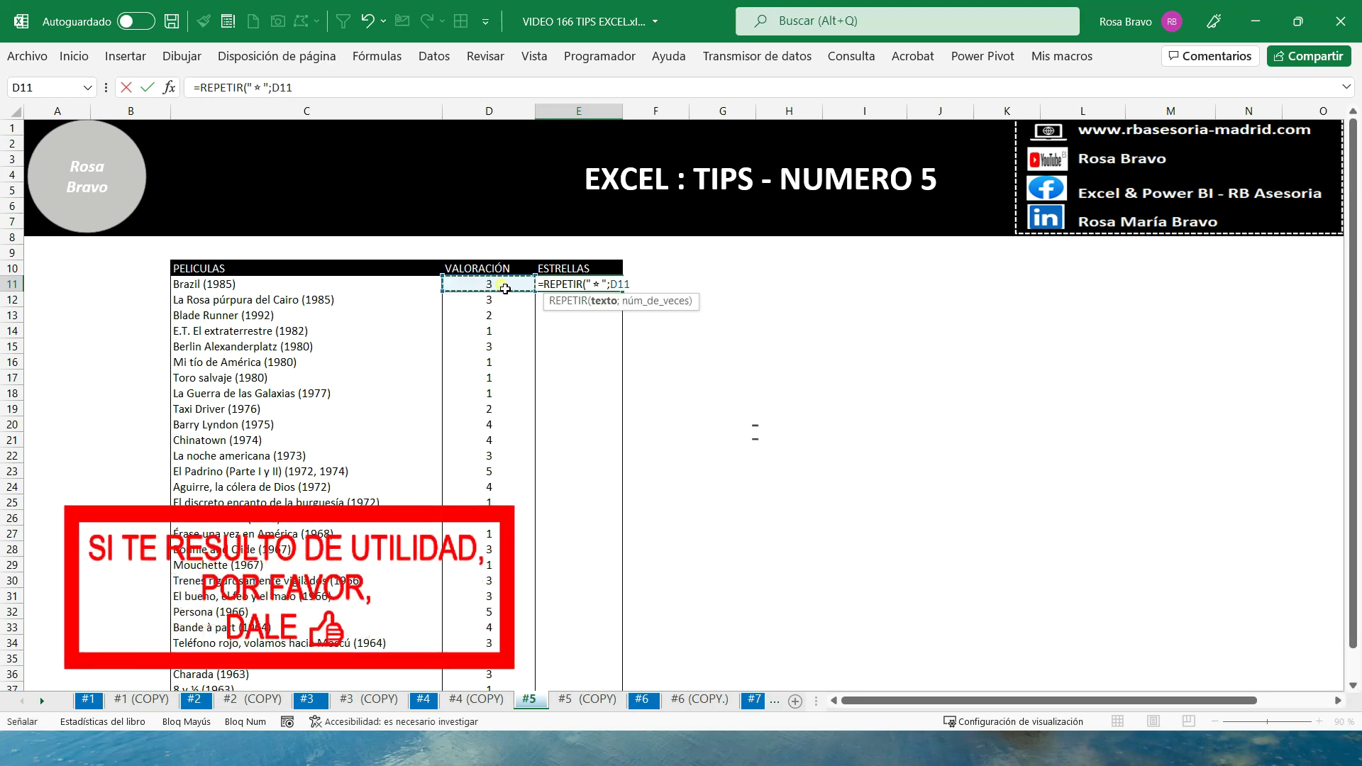
{"action": "type", "text": ")"}
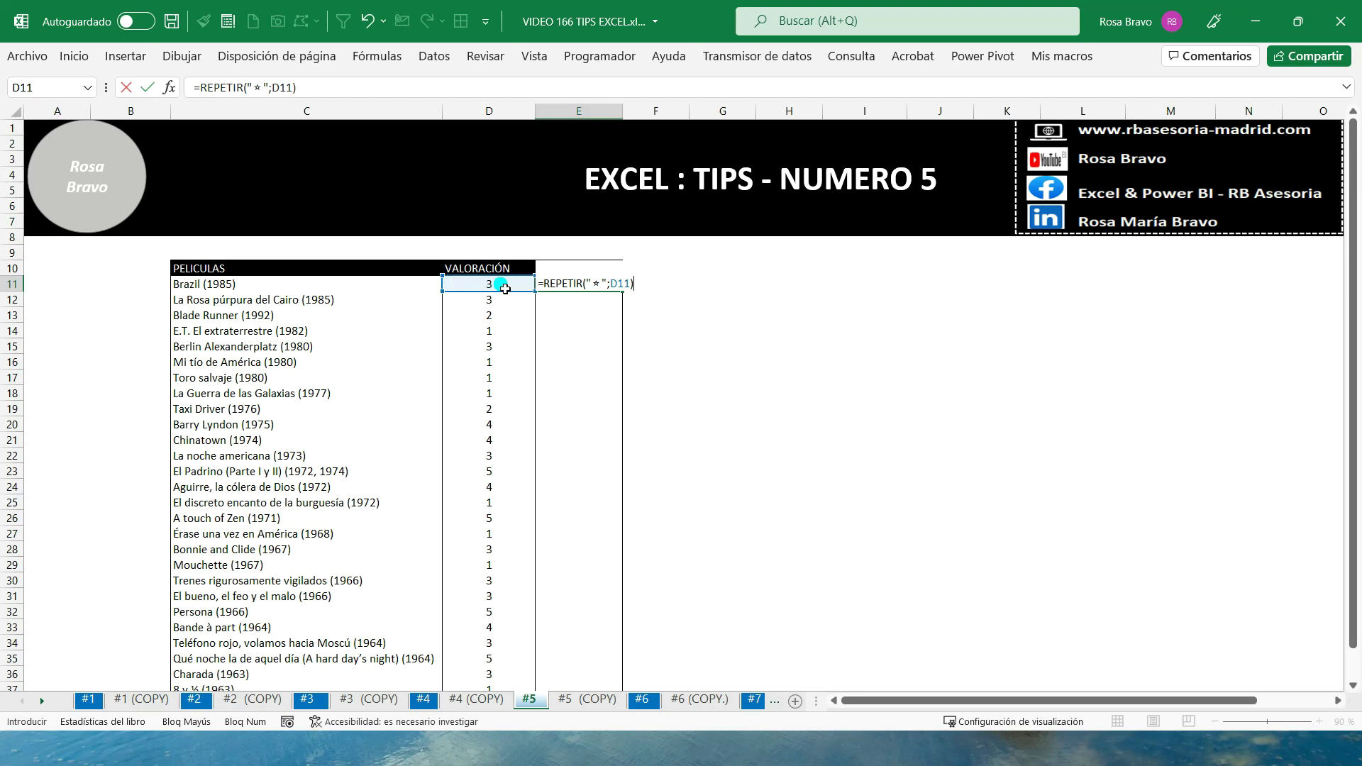
{"action": "key", "text": "ctrl+Return"}
- Fill the star formula down the whole ESTRELLAS column, then go to sheet #6
{"action": "double_click", "coordinate": [622, 289]}
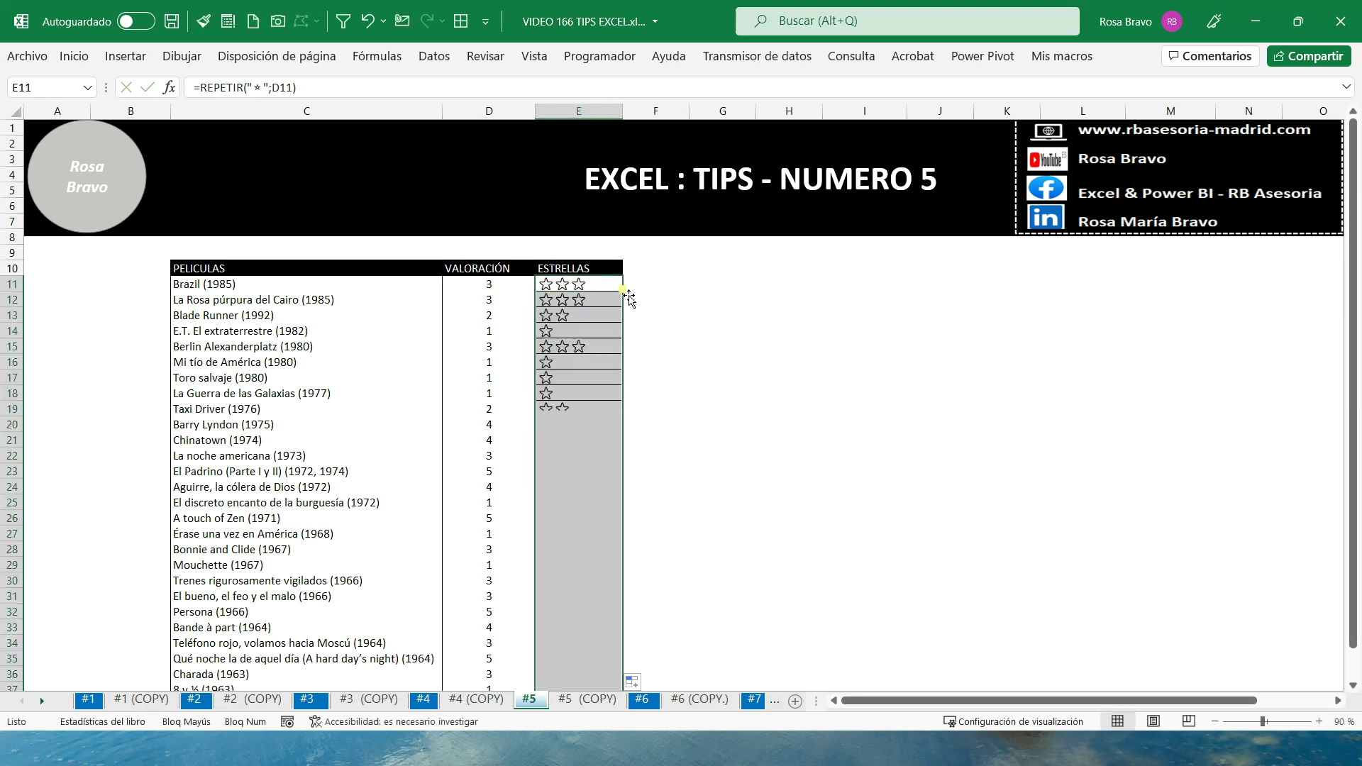
{"action": "scroll", "coordinate": [622, 362], "scroll_direction": "down", "scroll_amount": 3}
{"action": "scroll", "coordinate": [624, 383], "scroll_direction": "up", "scroll_amount": 3}
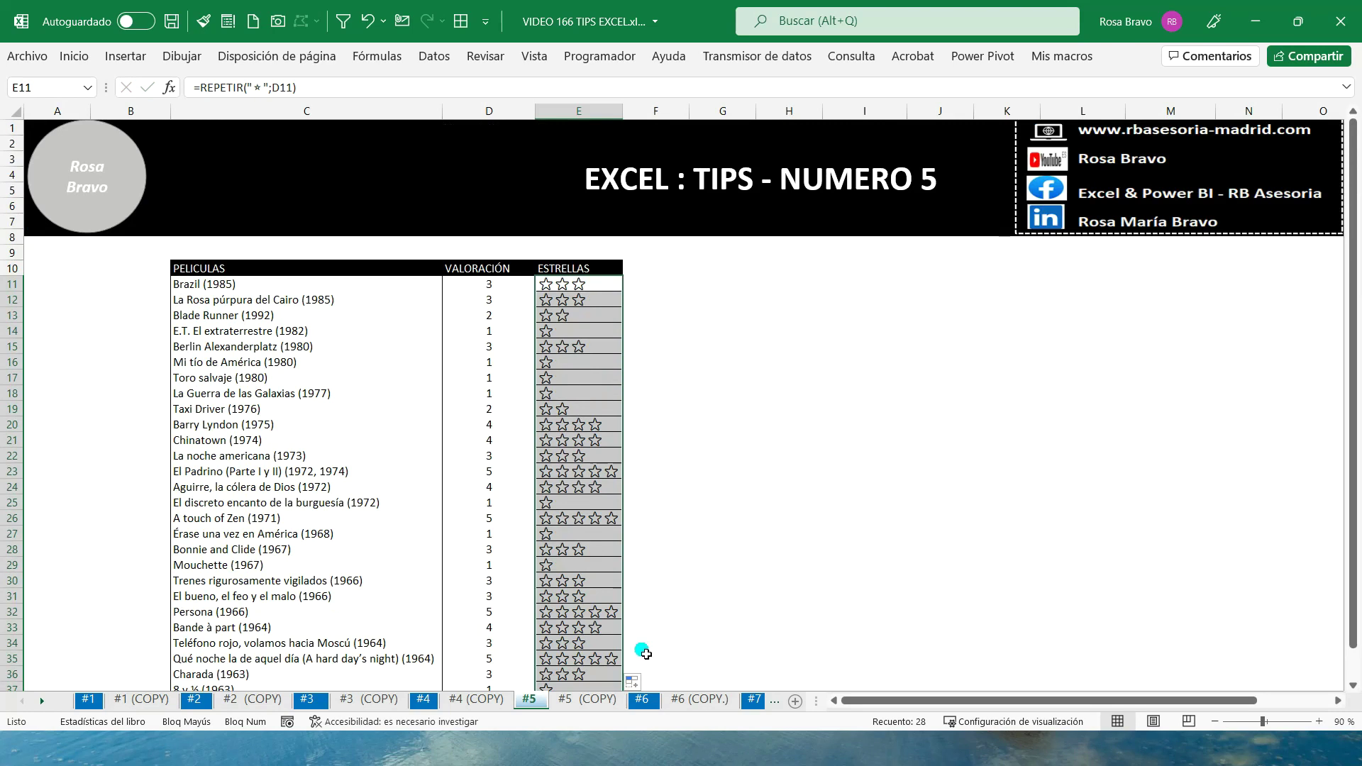
{"action": "left_click", "coordinate": [642, 699]}
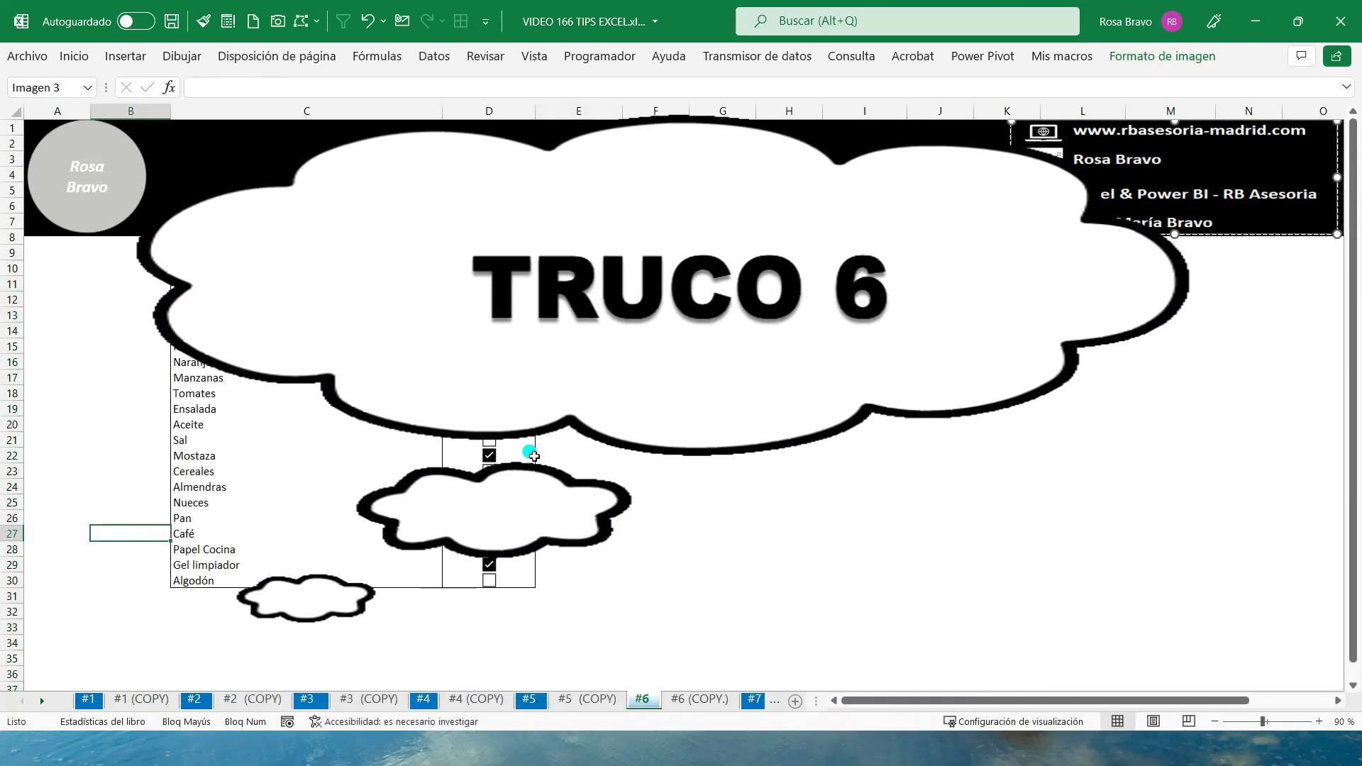
- Select the shopping items C11:C30 and start a new conditional formatting rule
{"action": "left_click", "coordinate": [298, 272]}
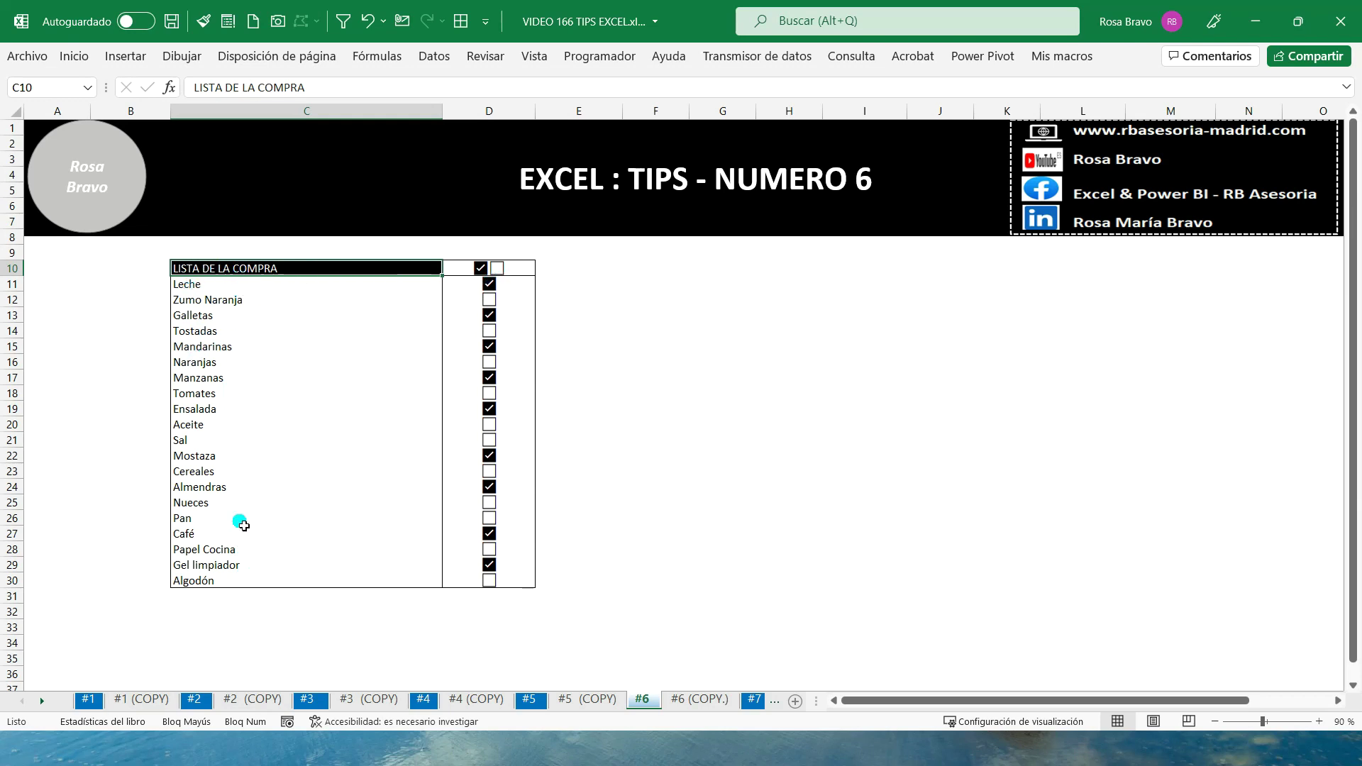
{"action": "left_click", "coordinate": [218, 289]}
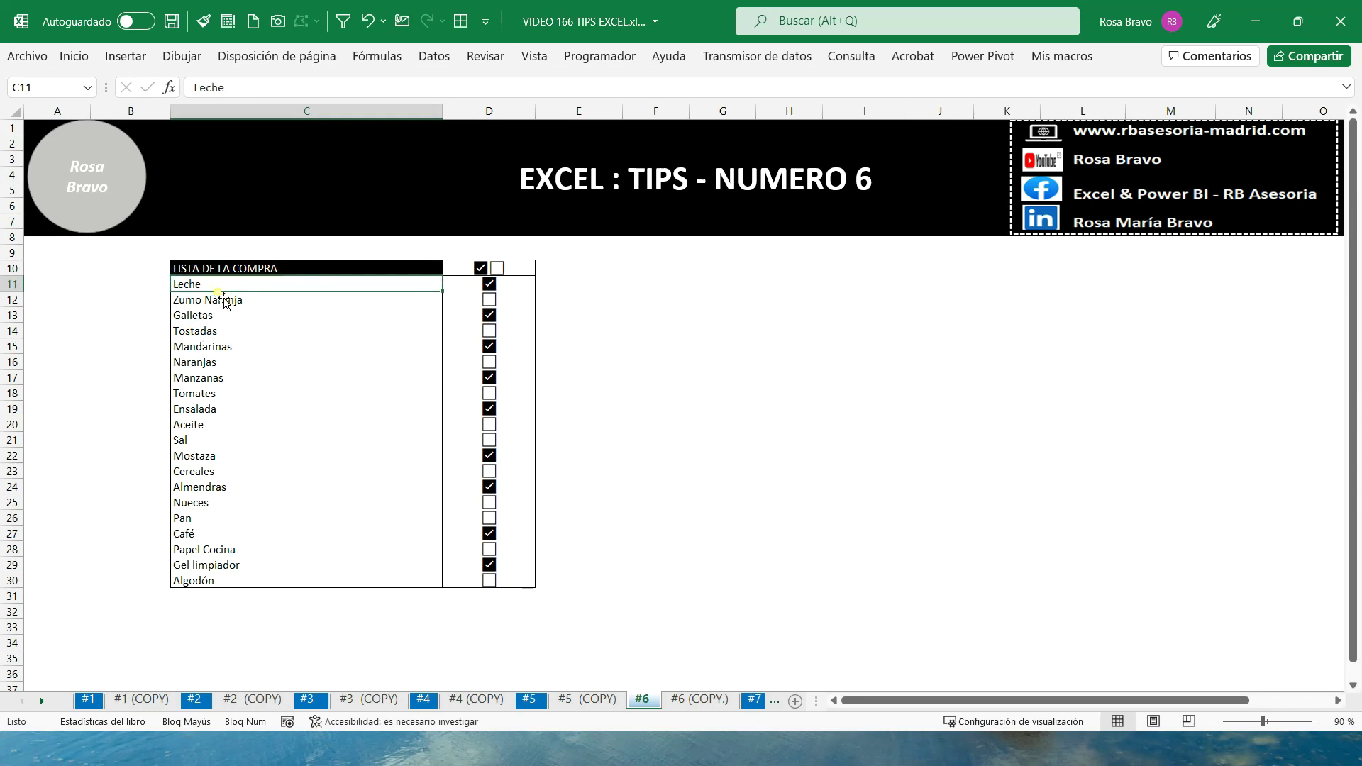
{"action": "left_click", "coordinate": [304, 581], "text": "shift"}
{"action": "left_click", "coordinate": [78, 60]}
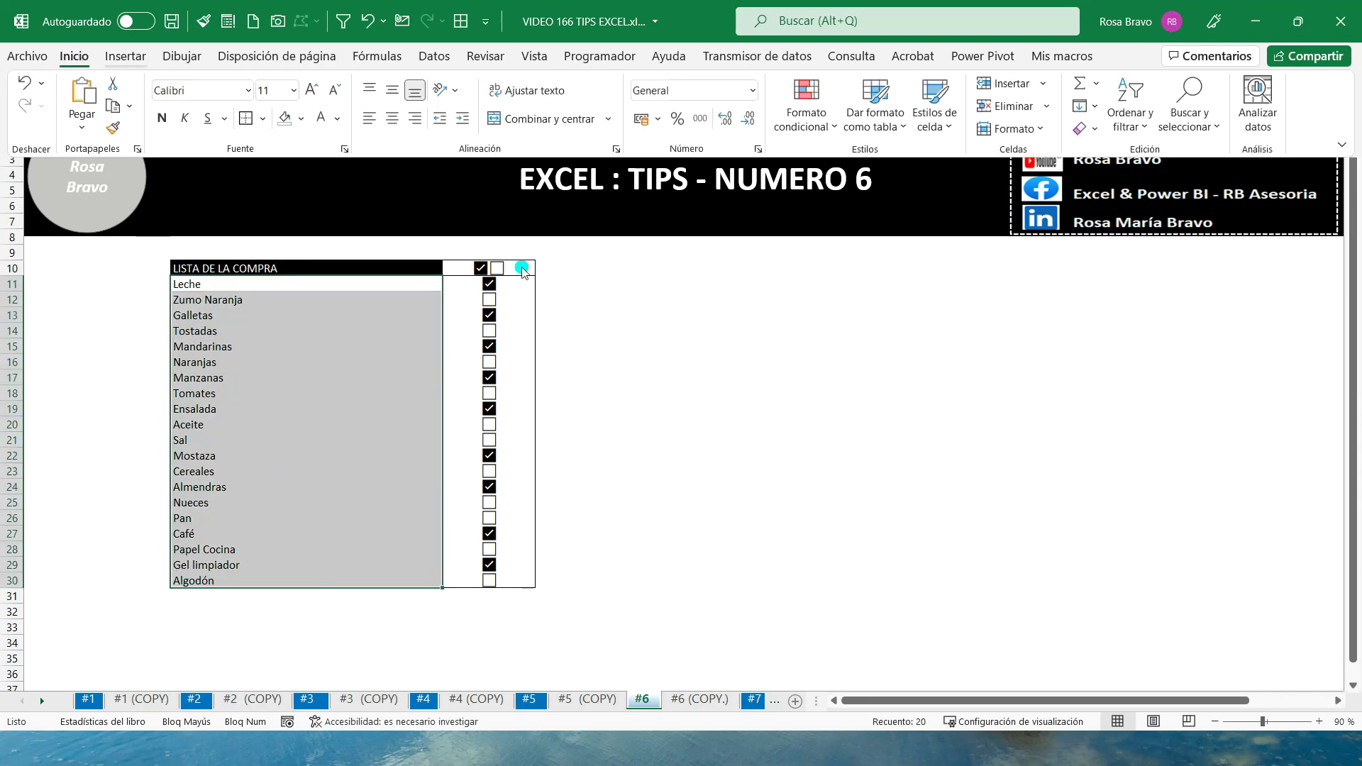
{"action": "left_click", "coordinate": [806, 113]}
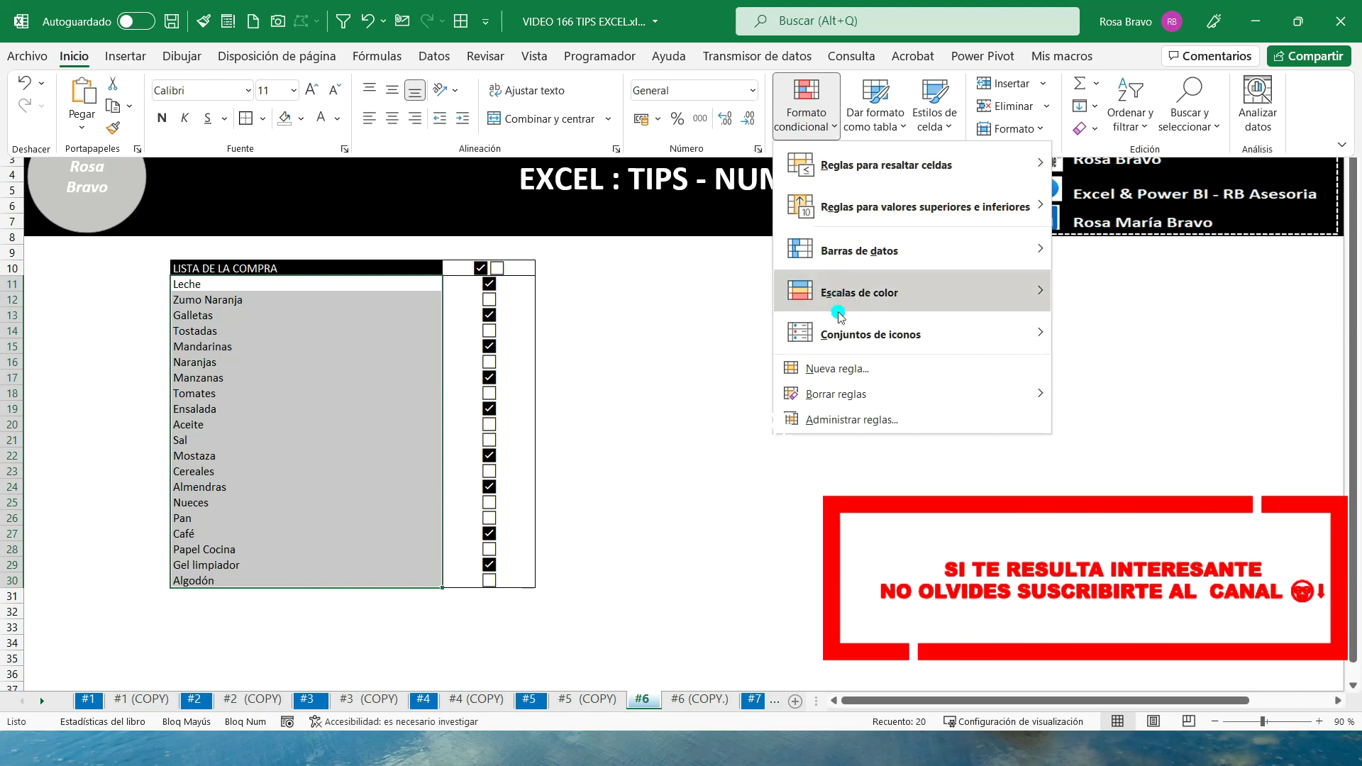
{"action": "left_click", "coordinate": [838, 369]}
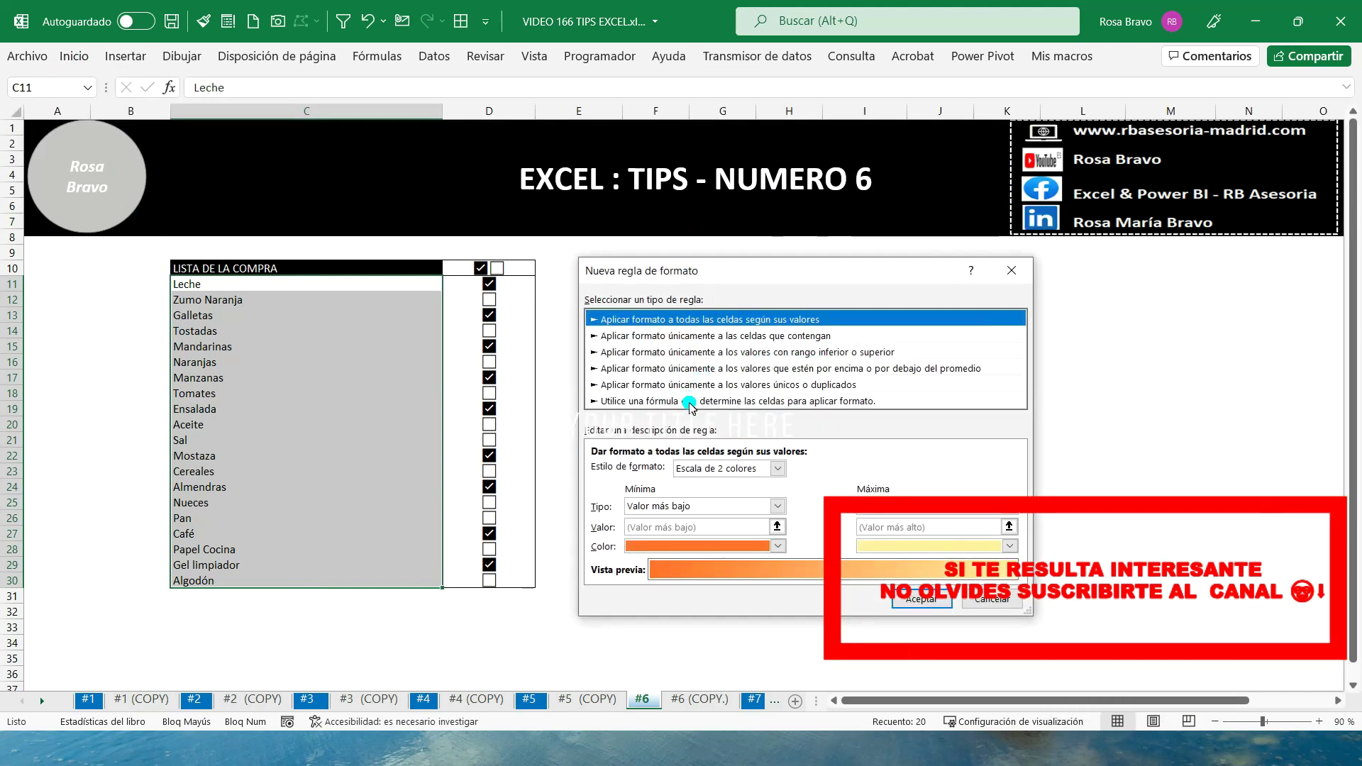
- Add a formula rule =D11="☑" that applies Tachado strikethrough to ticked items
{"action": "left_click", "coordinate": [690, 401]}
{"action": "left_click", "coordinate": [652, 472]}
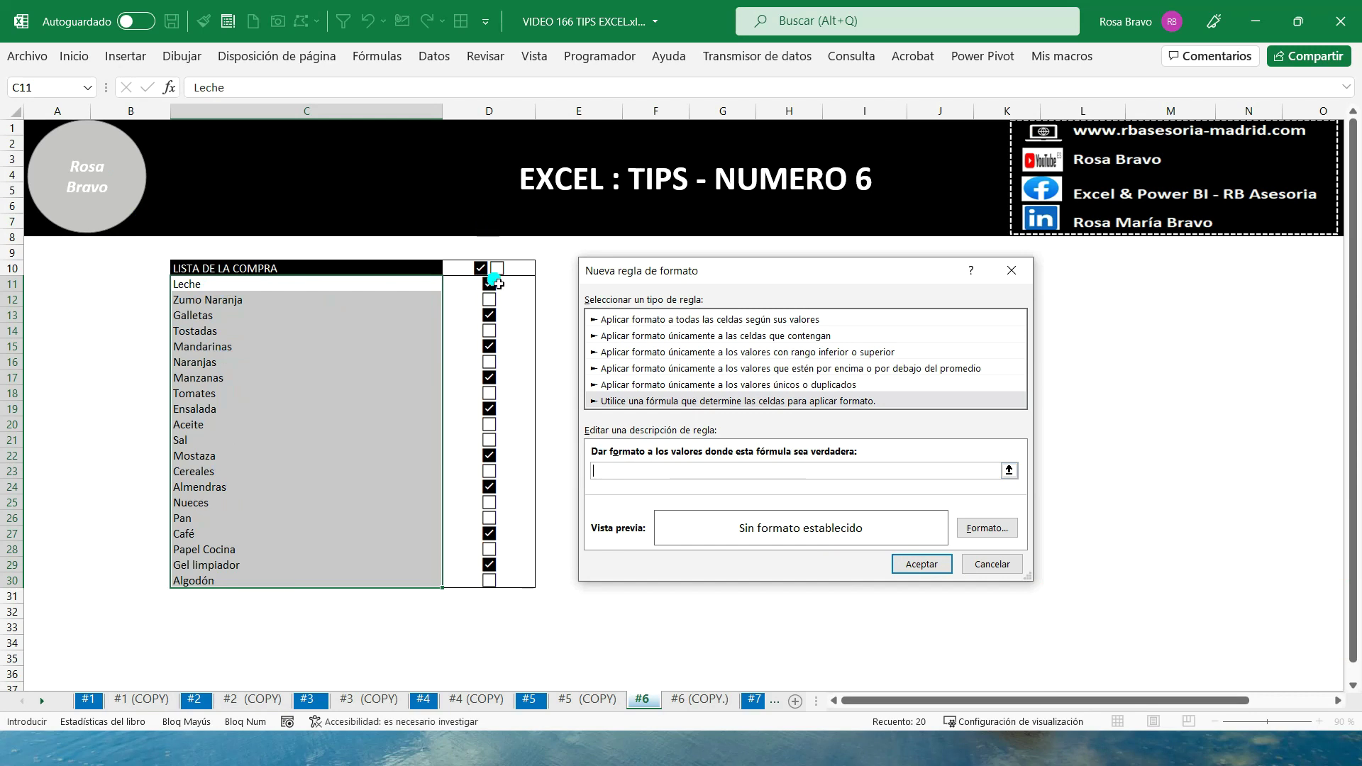
{"action": "type", "text": "="}
{"action": "left_click", "coordinate": [466, 287]}
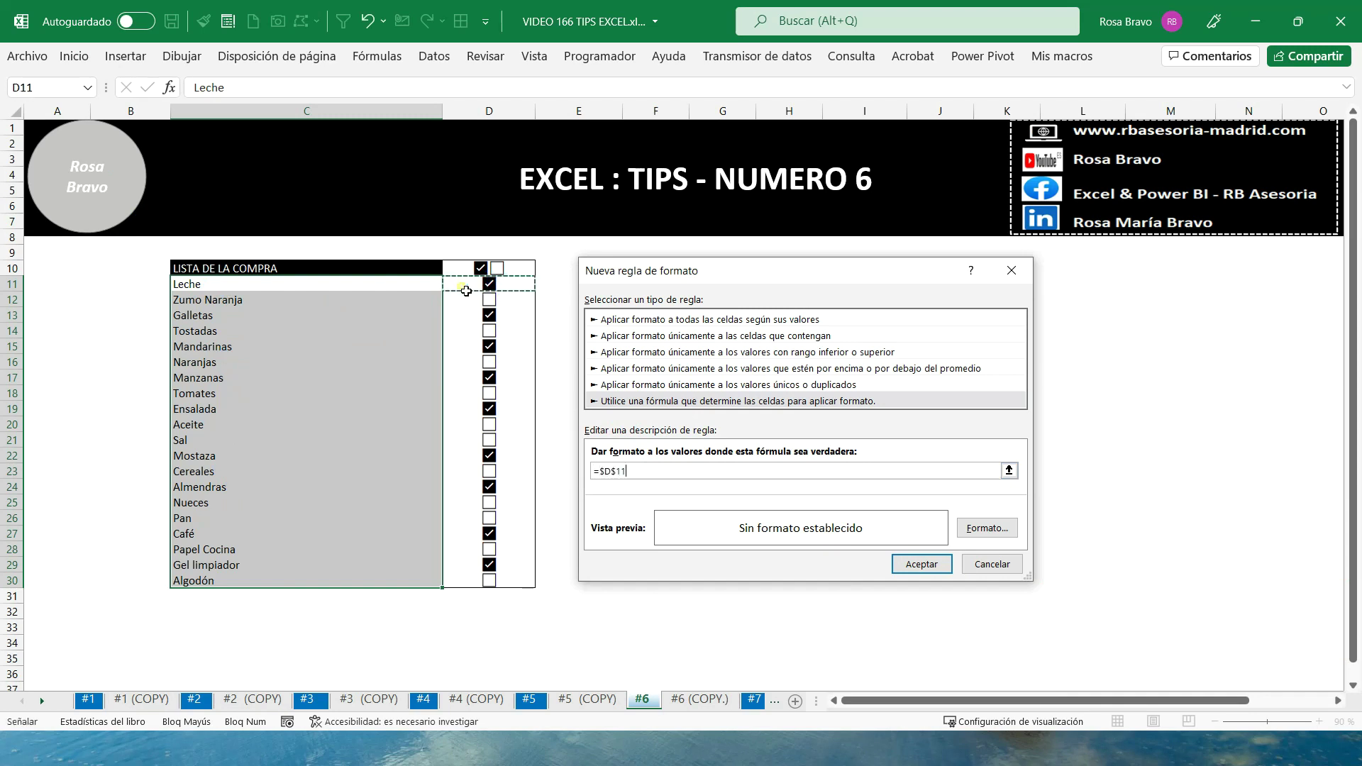
{"action": "left_click", "coordinate": [616, 471]}
{"action": "type", "text": "=\"\""}
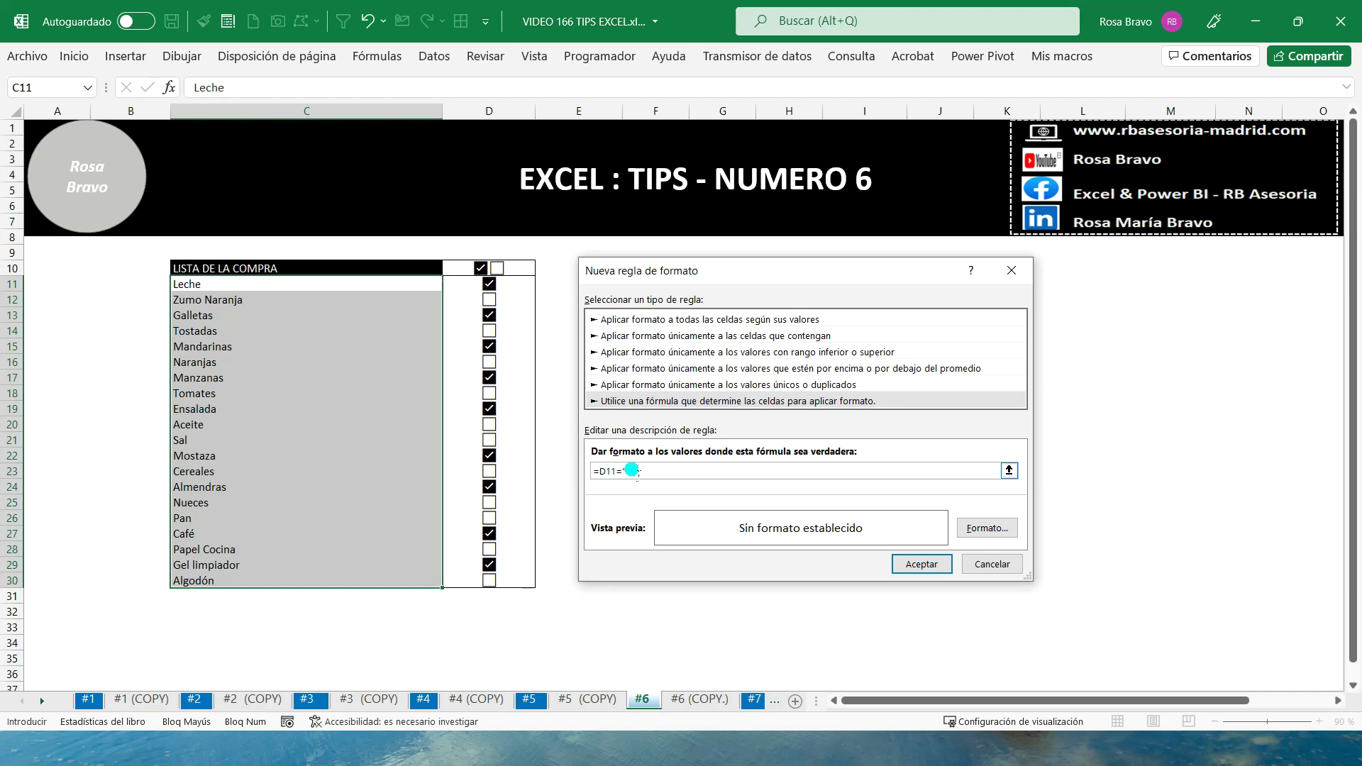
{"action": "key", "text": "super+period"}
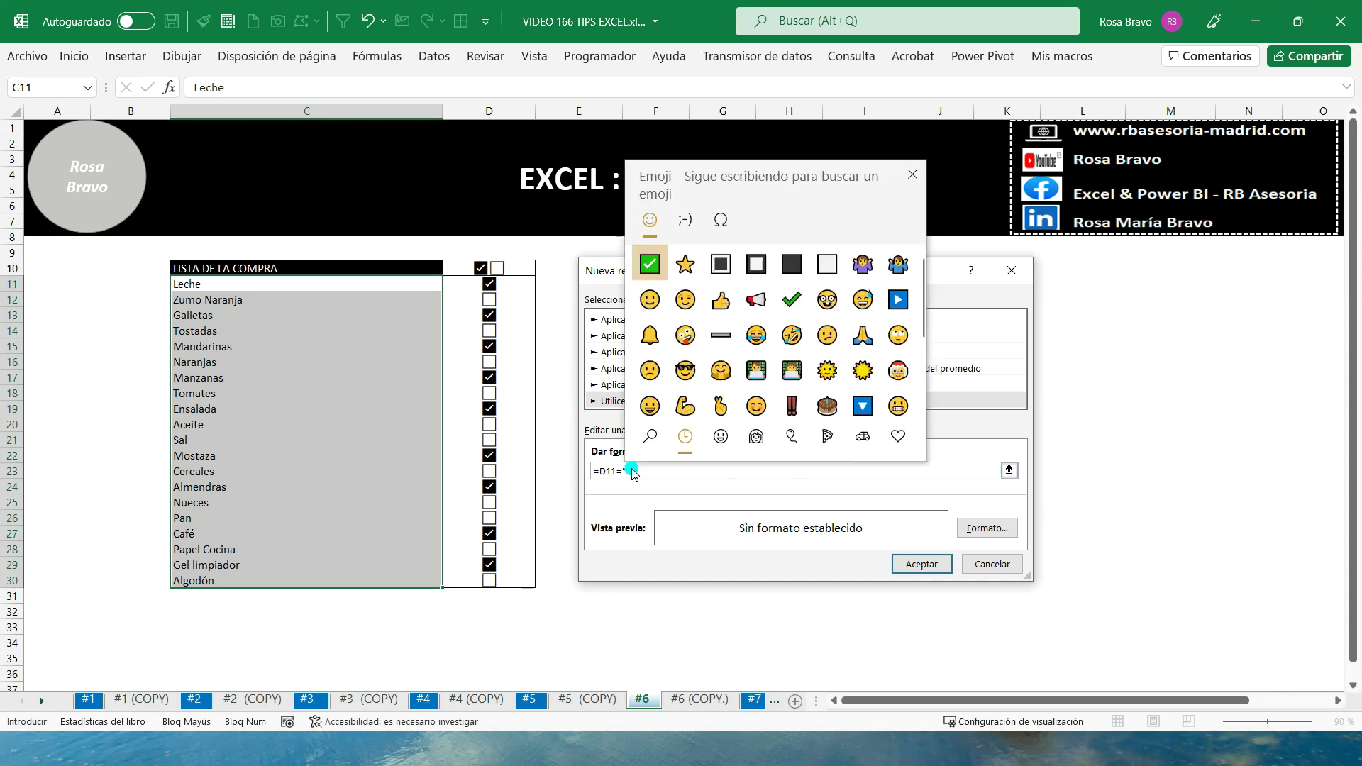
{"action": "left_click", "coordinate": [650, 266]}
{"action": "left_click", "coordinate": [647, 471]}
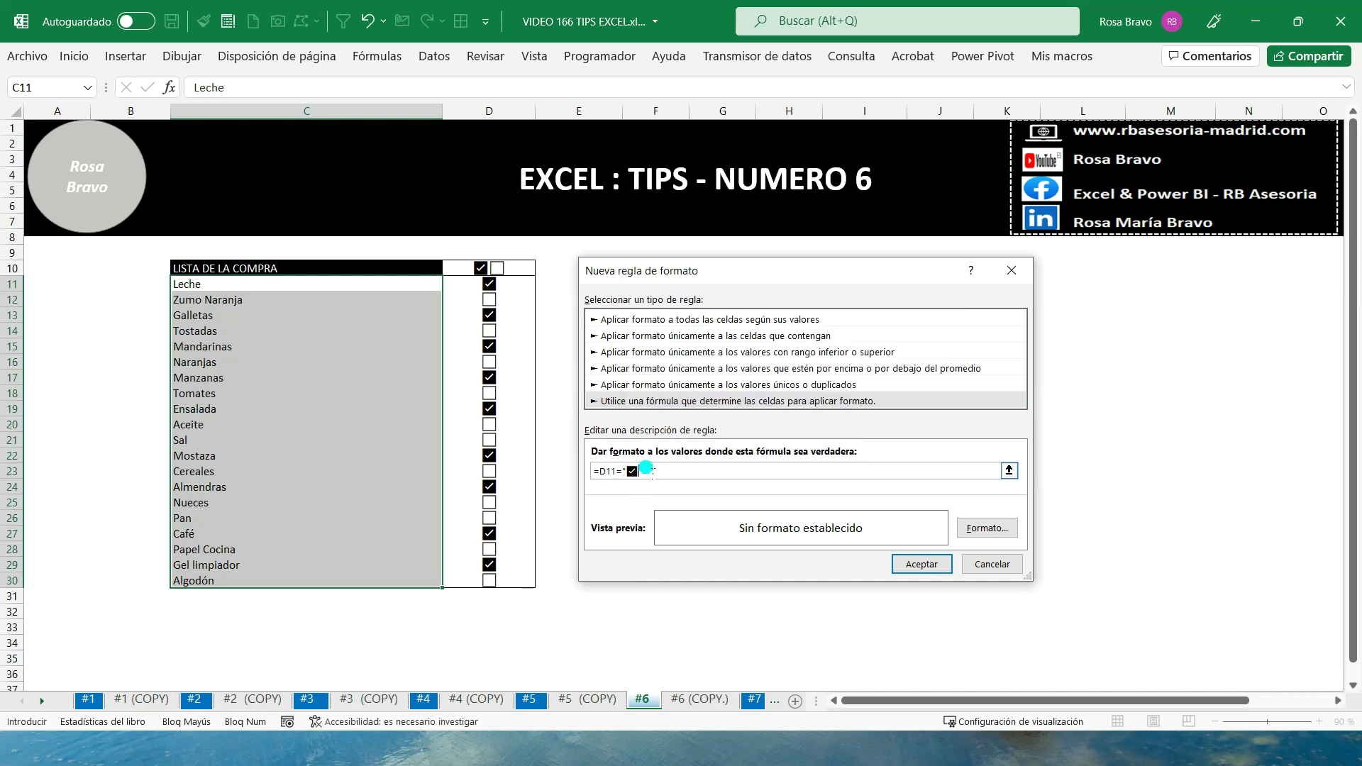
{"action": "left_click", "coordinate": [988, 528]}
{"action": "left_click", "coordinate": [596, 402]}
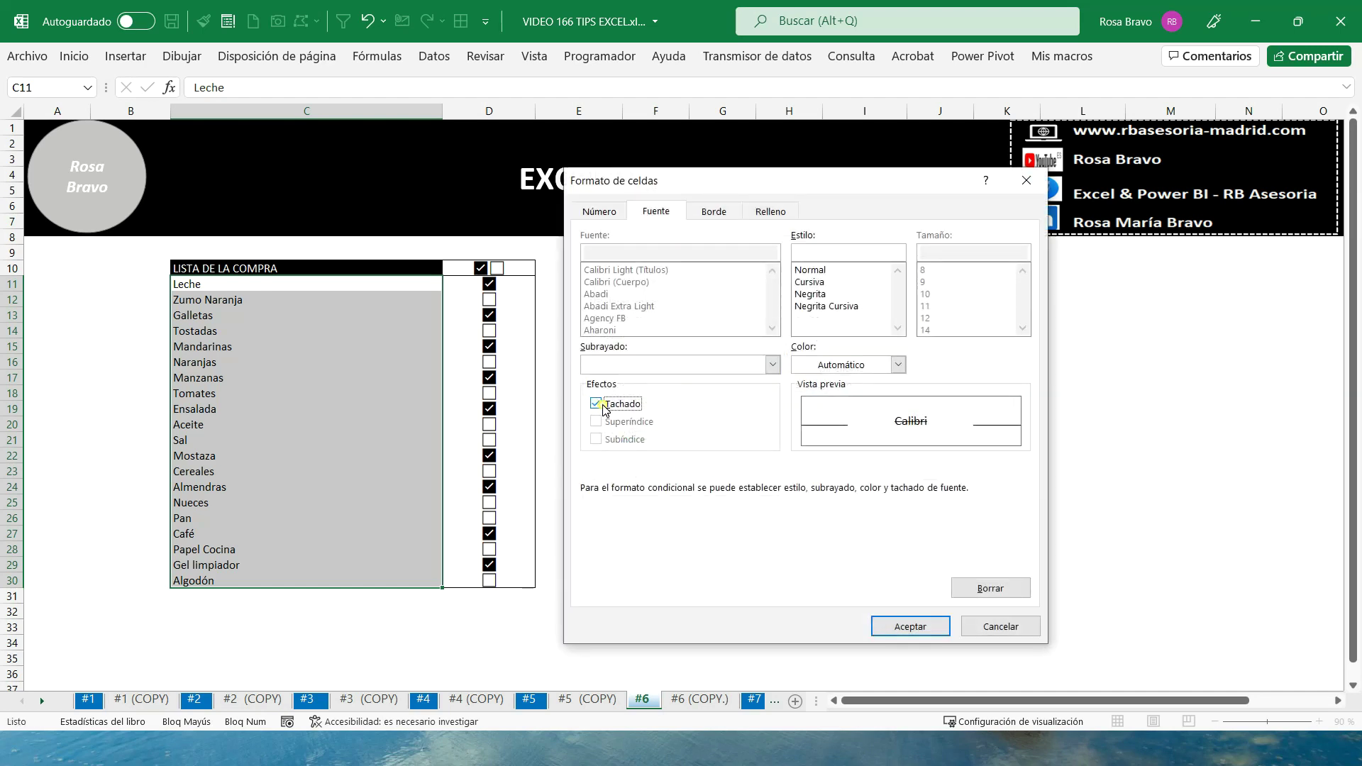
{"action": "left_click", "coordinate": [912, 628]}
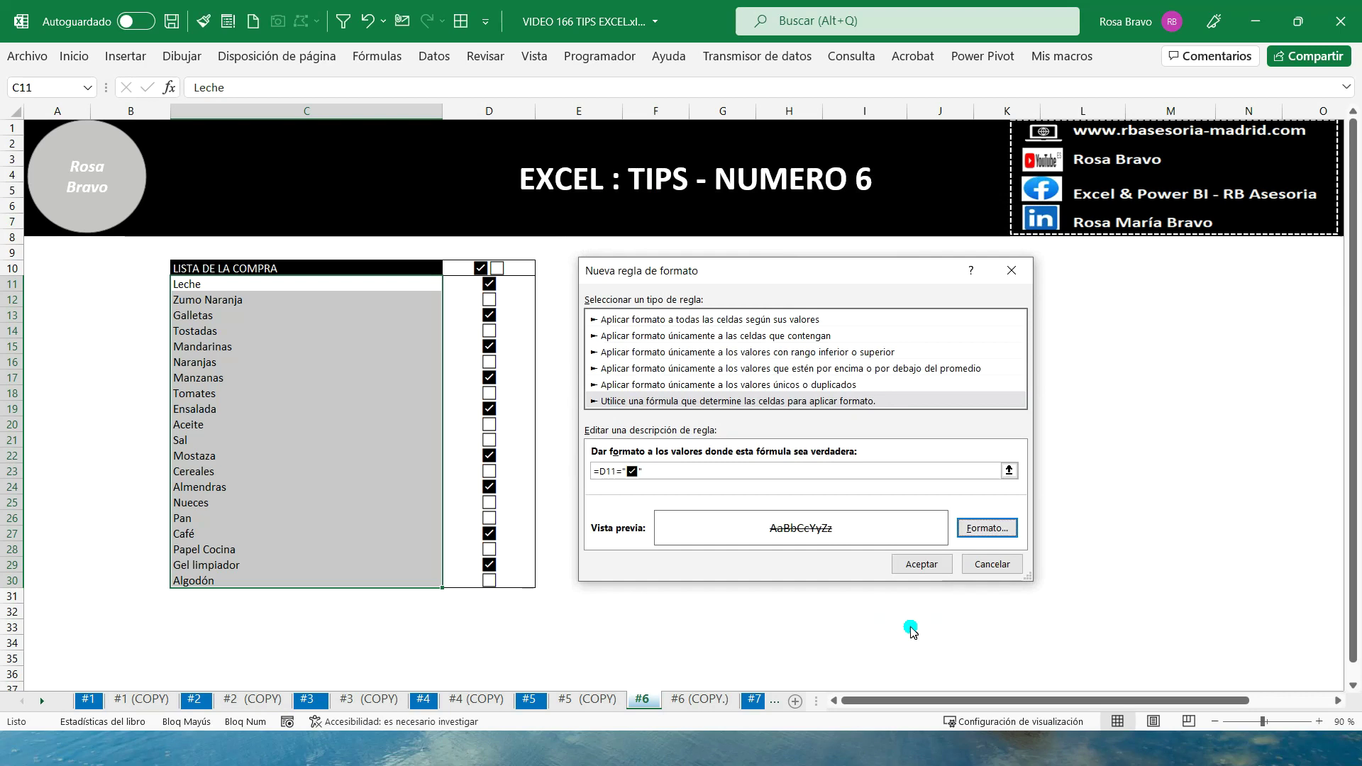
{"action": "left_click", "coordinate": [922, 566]}
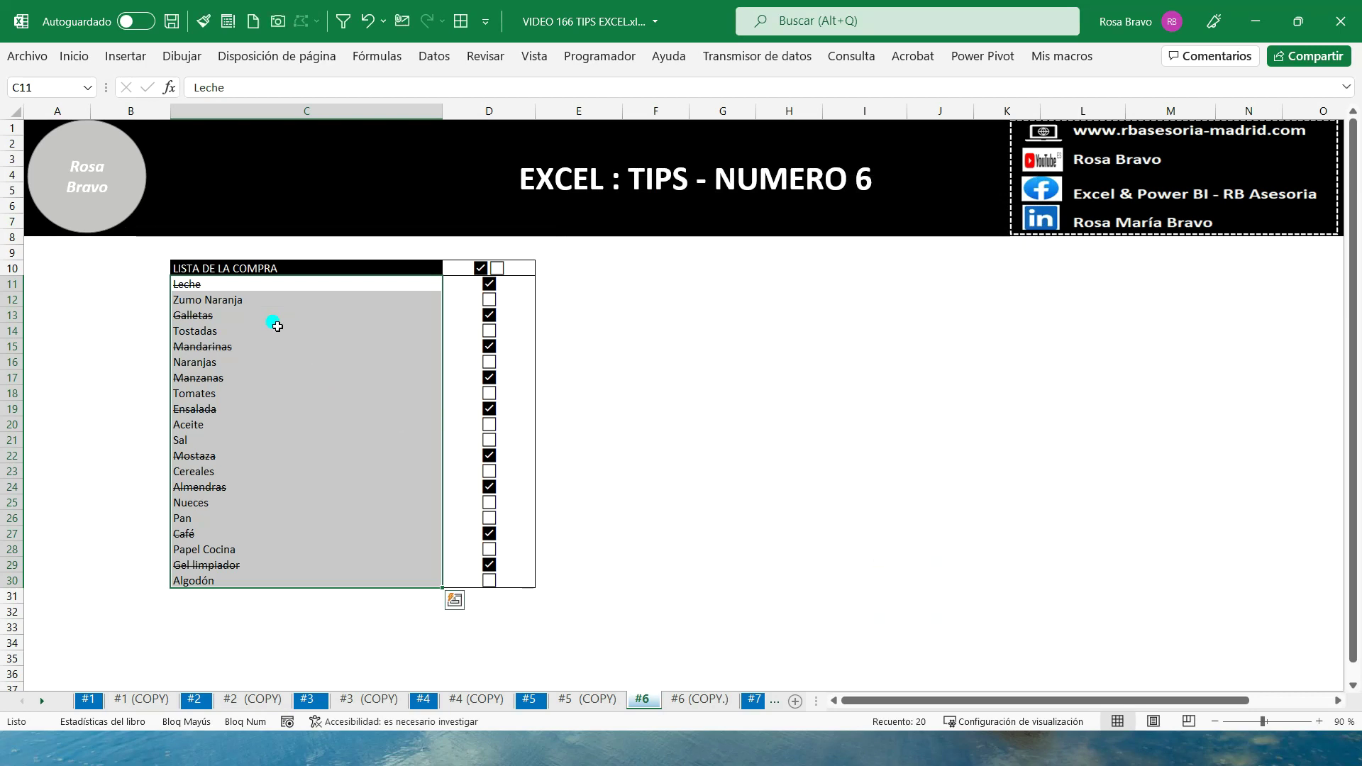
- Copy D15's ticked checkbox into D16 to tick Naranjas
{"action": "left_click", "coordinate": [245, 348]}
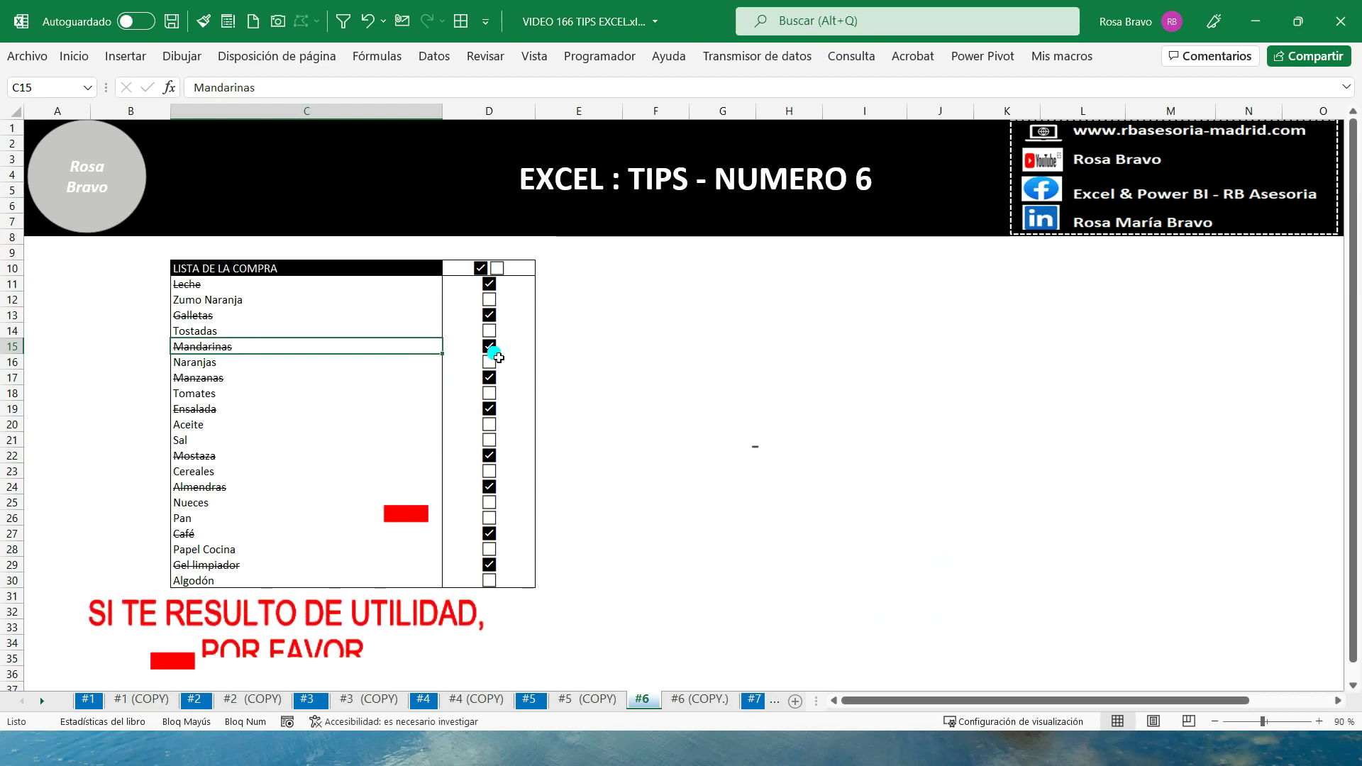
{"action": "left_click", "coordinate": [503, 347]}
{"action": "key", "text": "ctrl+c"}
{"action": "left_click", "coordinate": [490, 366]}
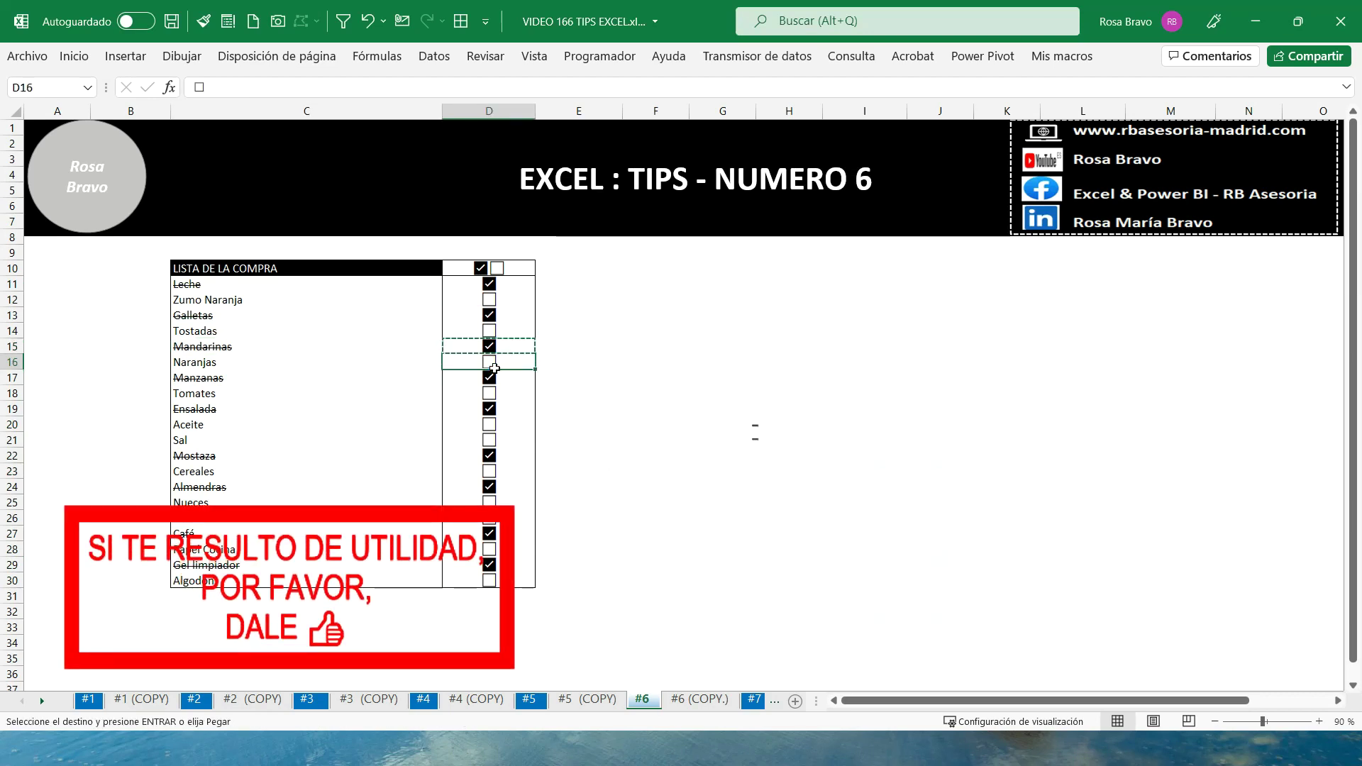
{"action": "key", "text": "ctrl+v"}
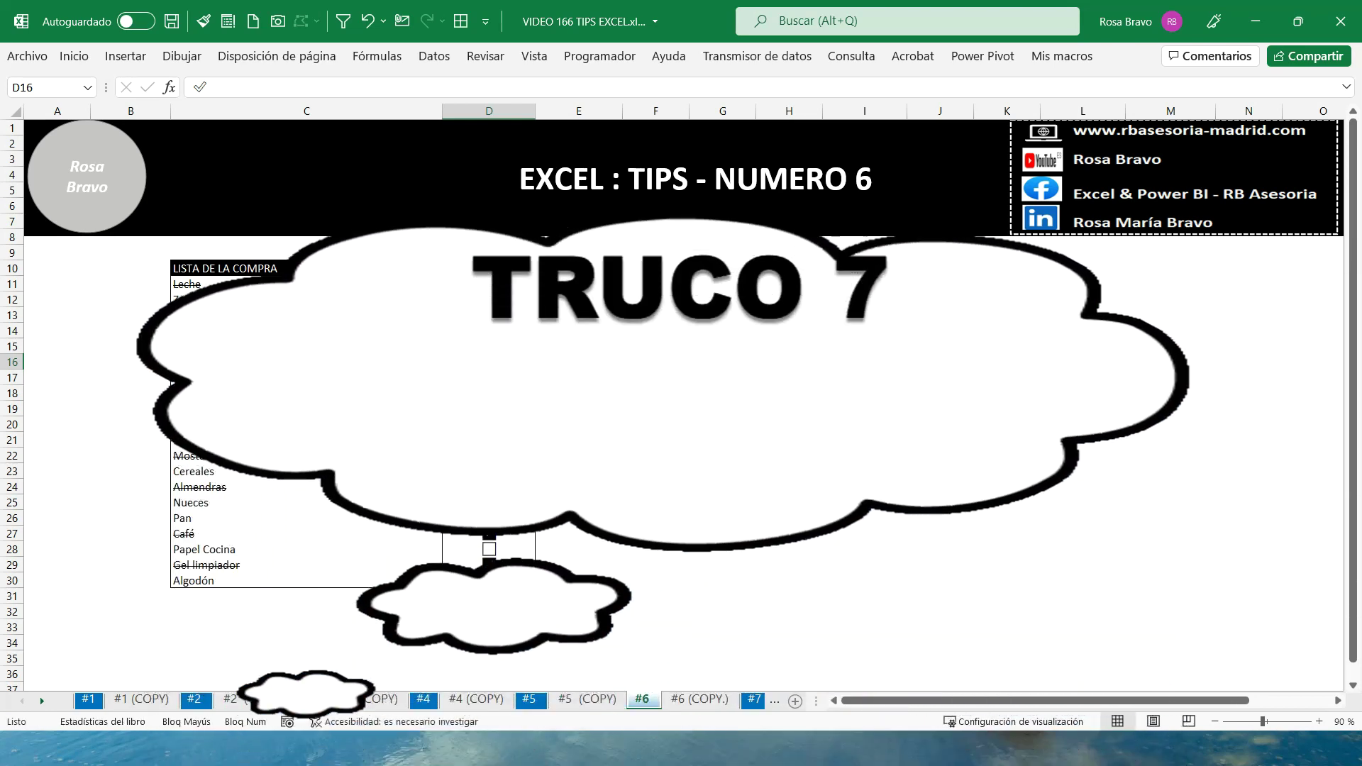
- On sheet #7, select the date and Ventas table I11:J33
{"action": "left_click", "coordinate": [755, 701]}
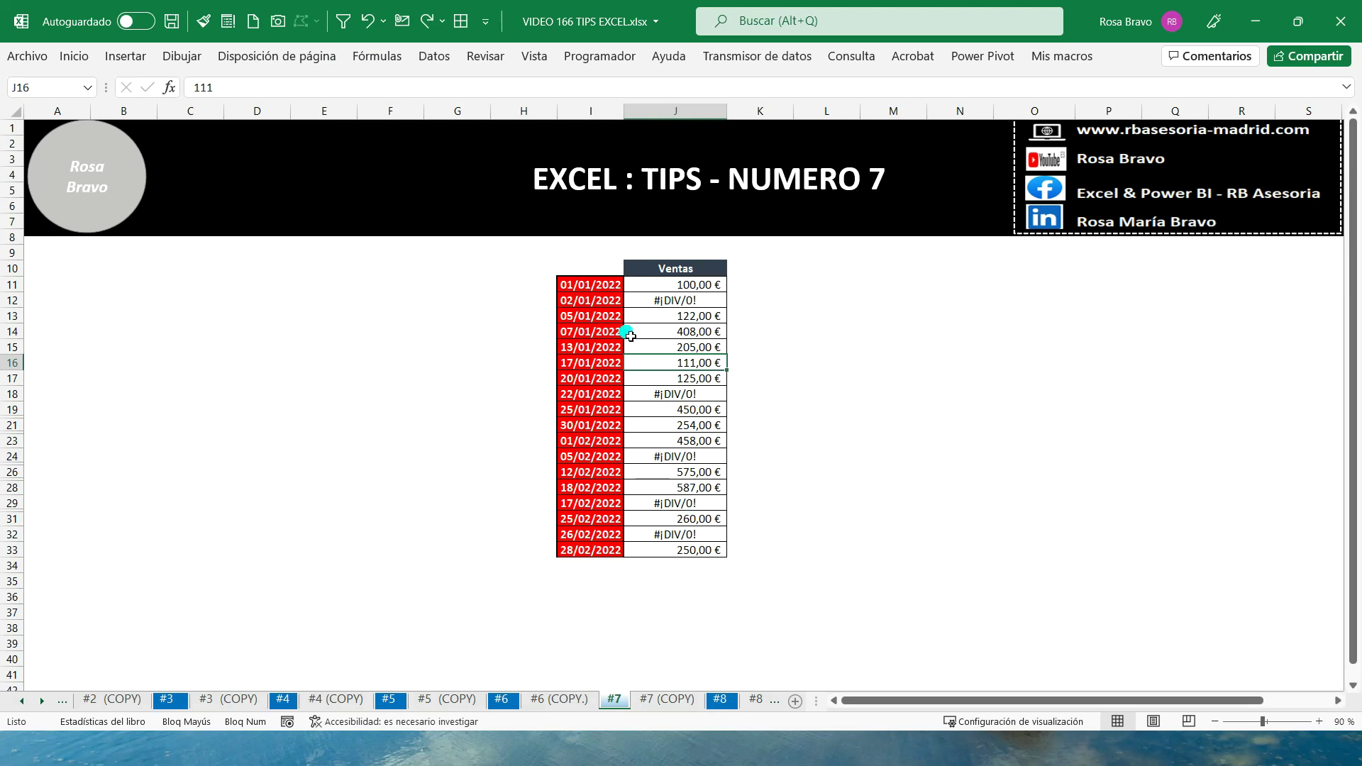
{"action": "left_click", "coordinate": [596, 284]}
{"action": "left_click", "coordinate": [706, 560], "text": "shift"}
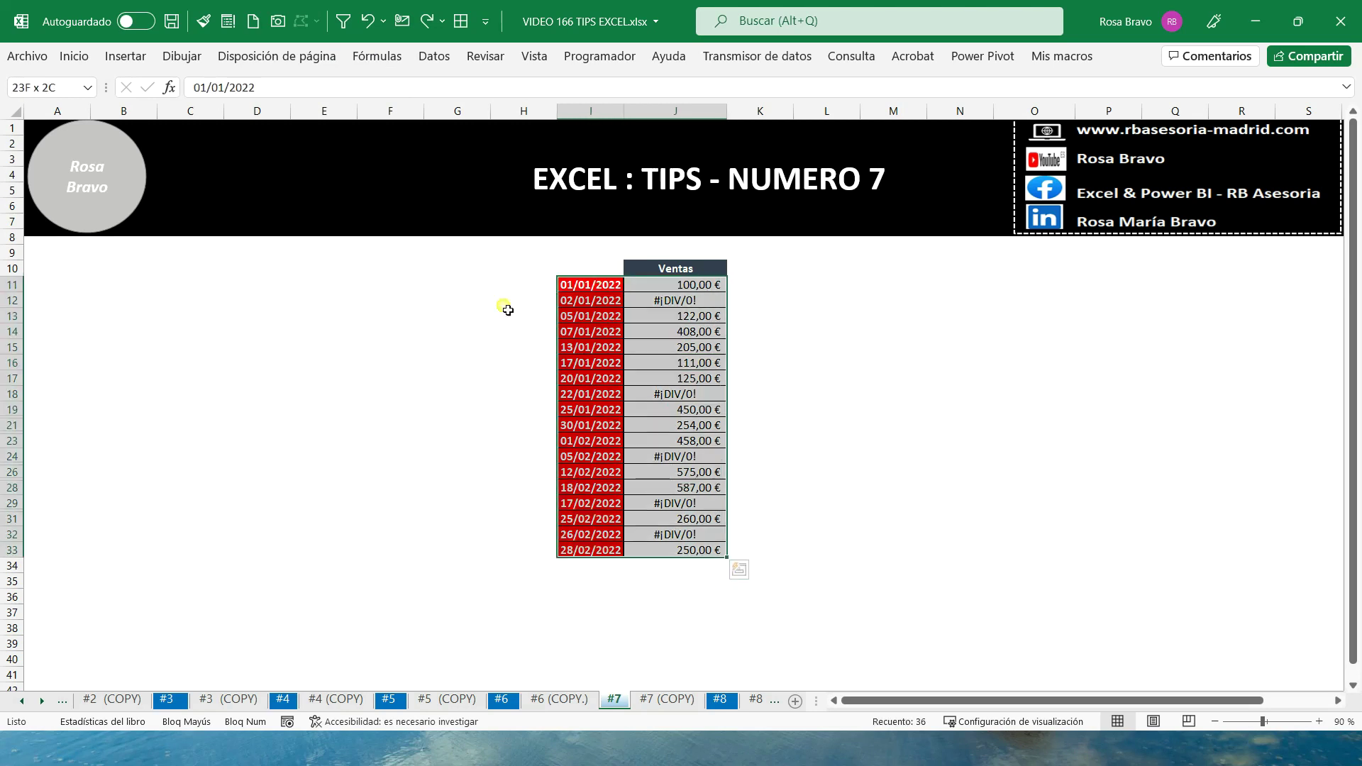
- Select only the formula error cells via Ir a Especial and delete their rows
{"action": "left_click", "coordinate": [74, 57]}
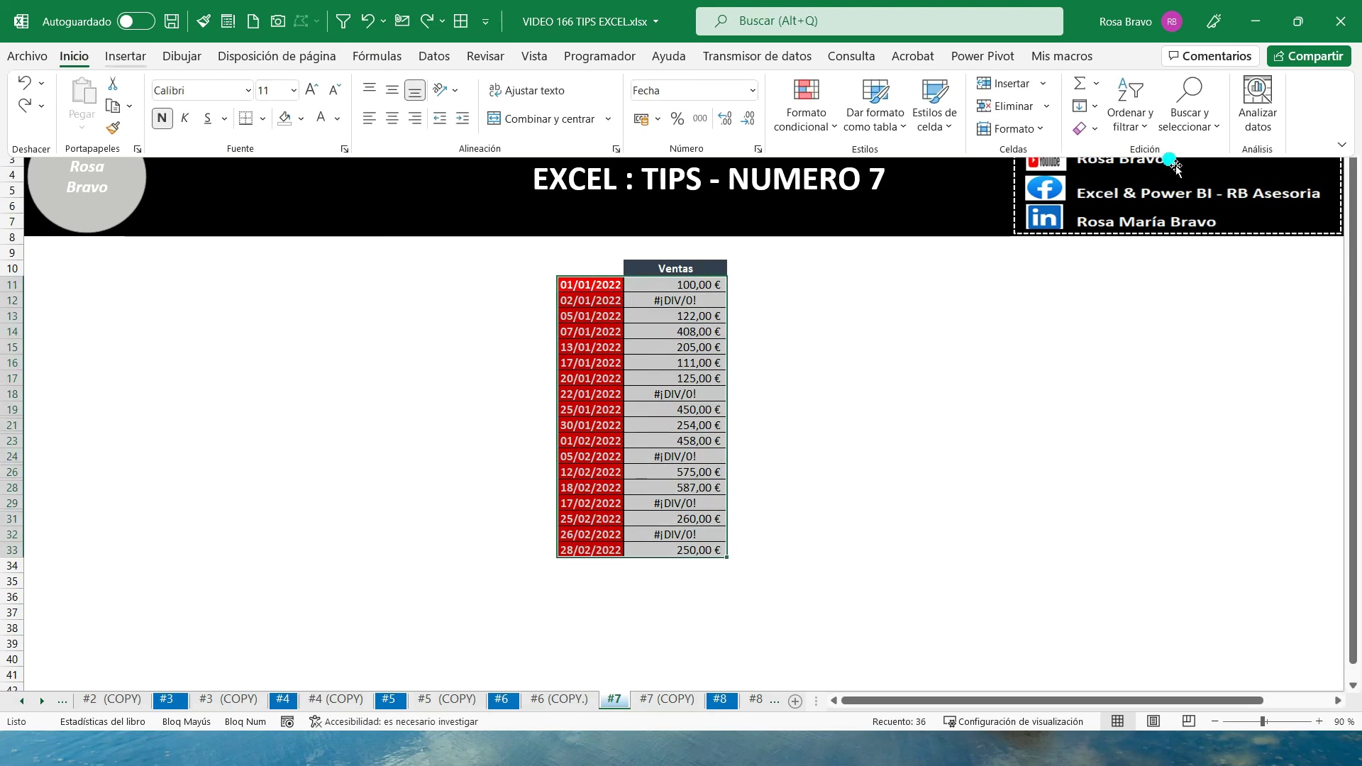
{"action": "left_click", "coordinate": [1190, 107]}
{"action": "left_click", "coordinate": [1203, 233]}
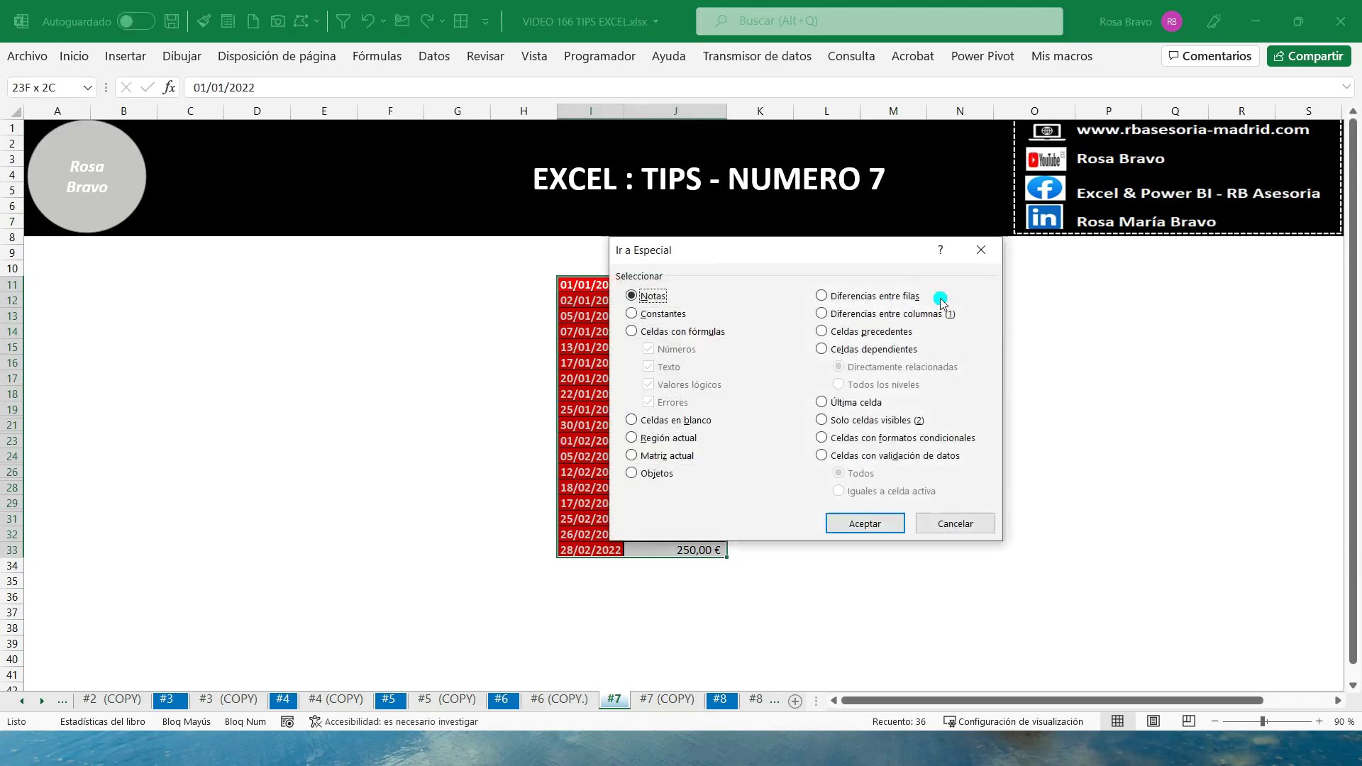
{"action": "left_click", "coordinate": [631, 332]}
{"action": "left_click", "coordinate": [649, 348]}
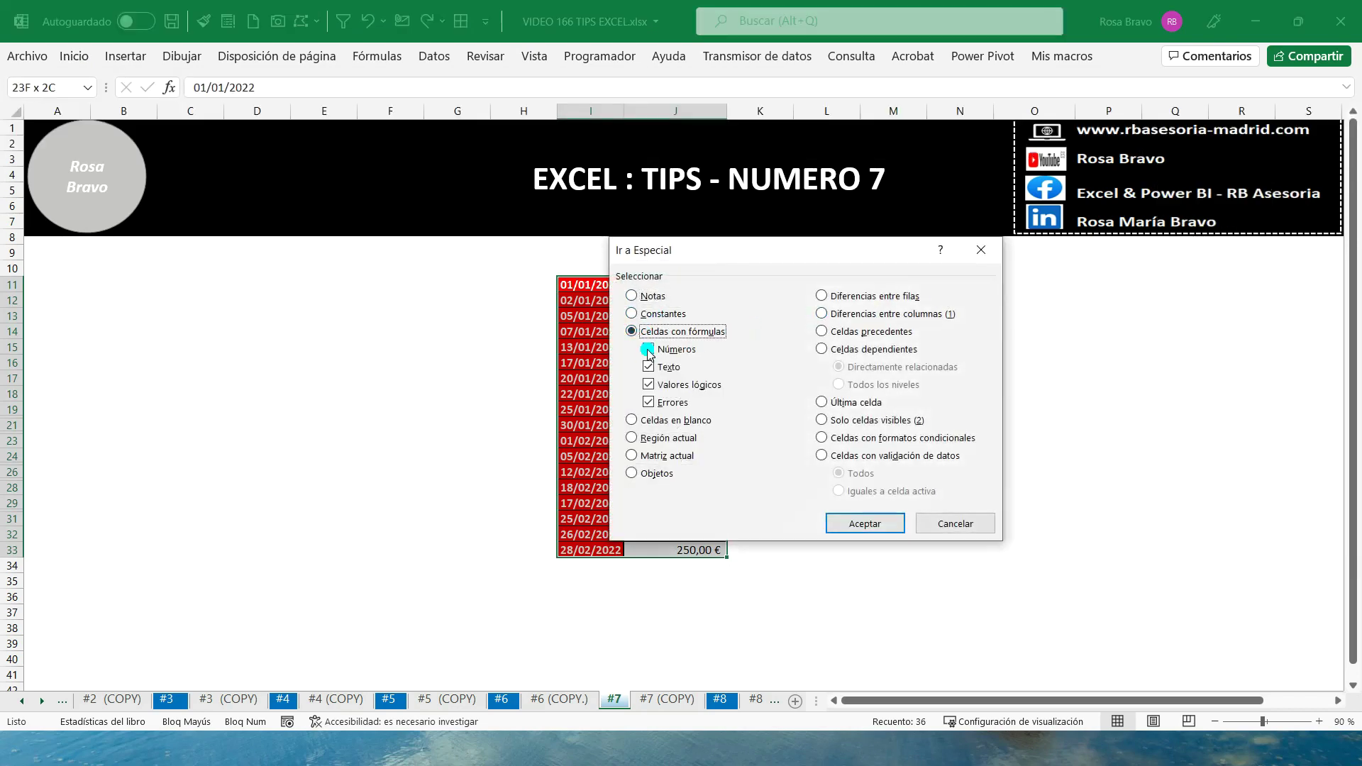
{"action": "left_click", "coordinate": [648, 385]}
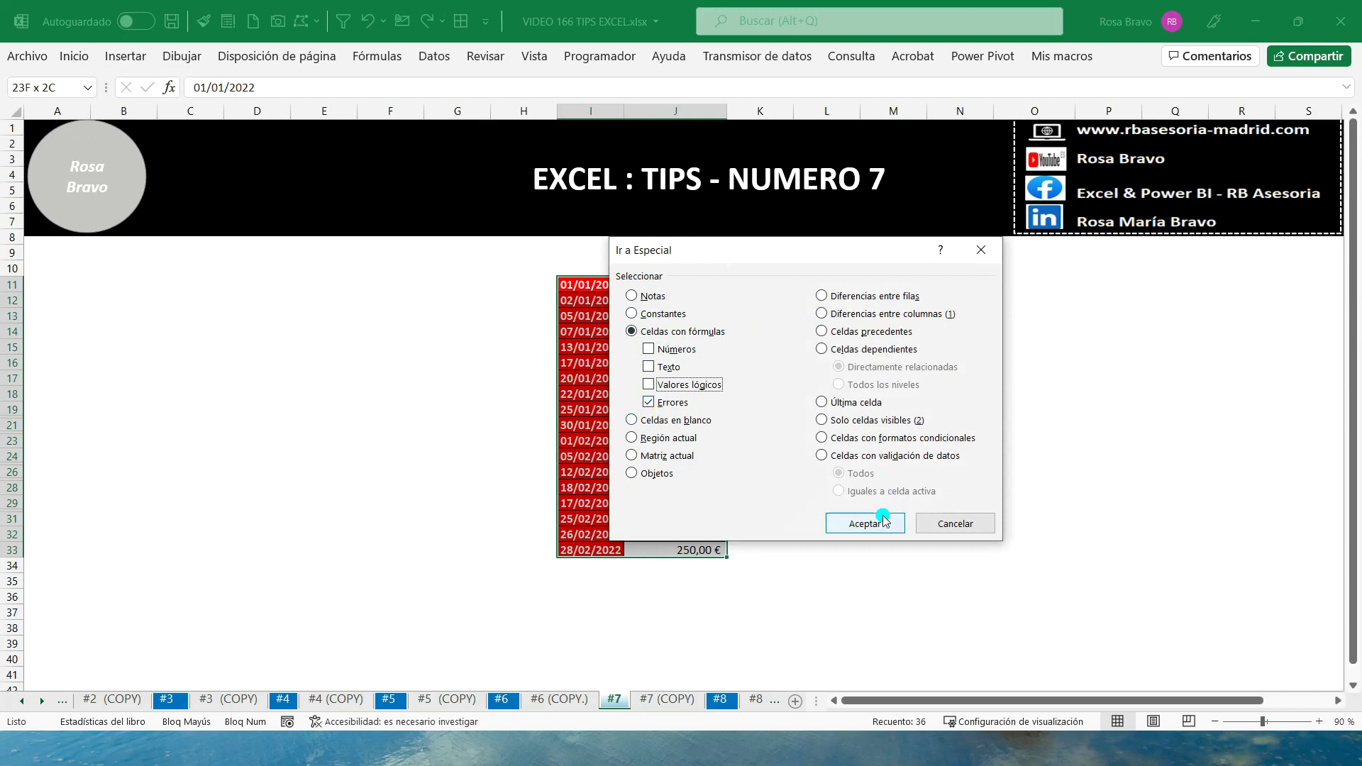
{"action": "left_click", "coordinate": [870, 523]}
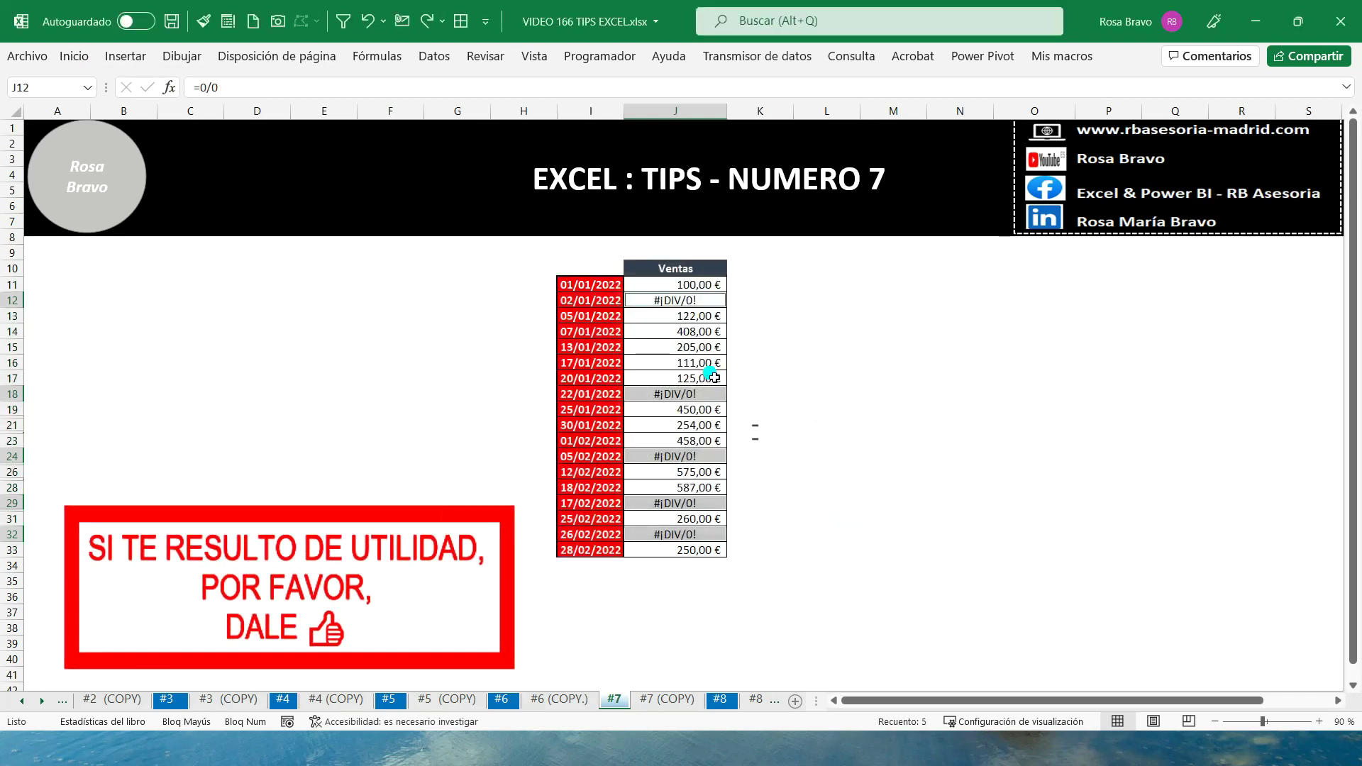
{"action": "key", "text": "ctrl+minus"}
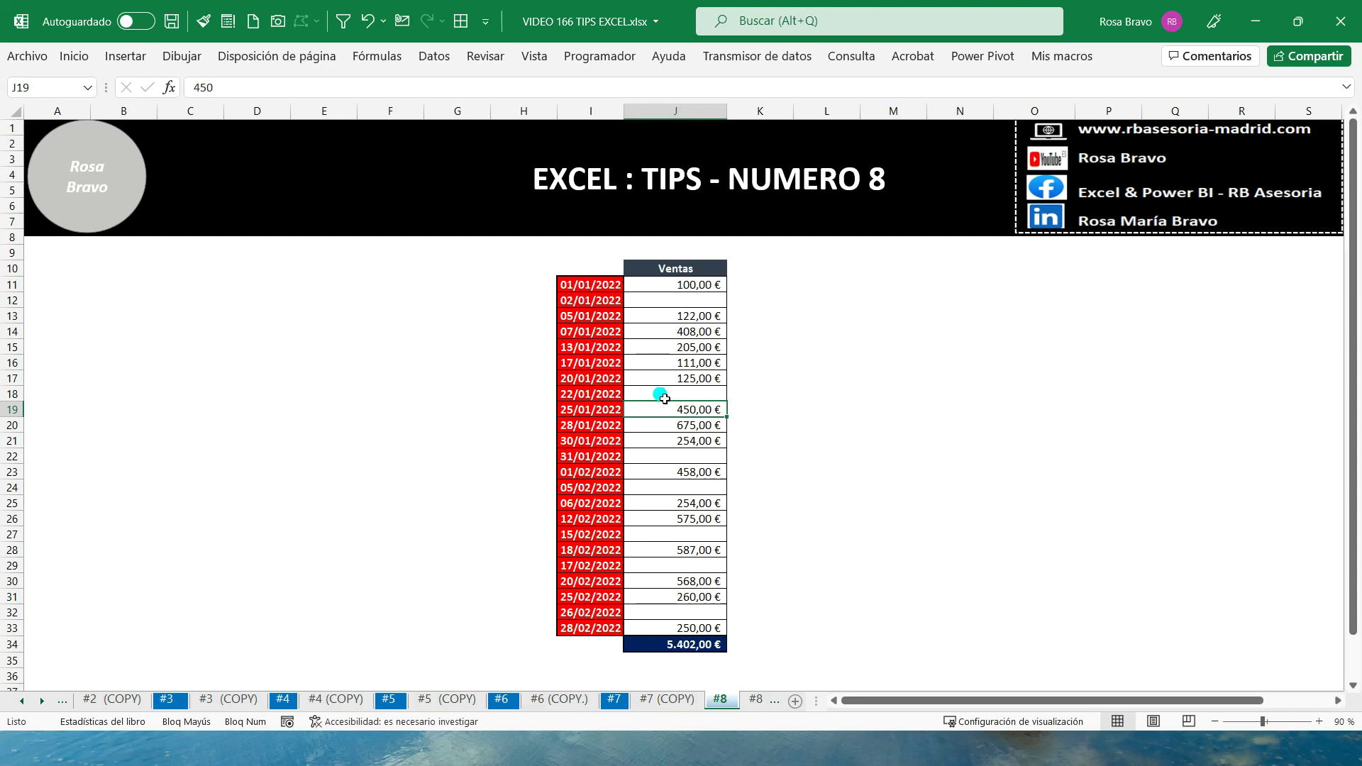
- Select I11:J33's blank cells via Ir a Especial > Celdas en blanco and hide their rows
{"action": "left_click", "coordinate": [600, 285]}
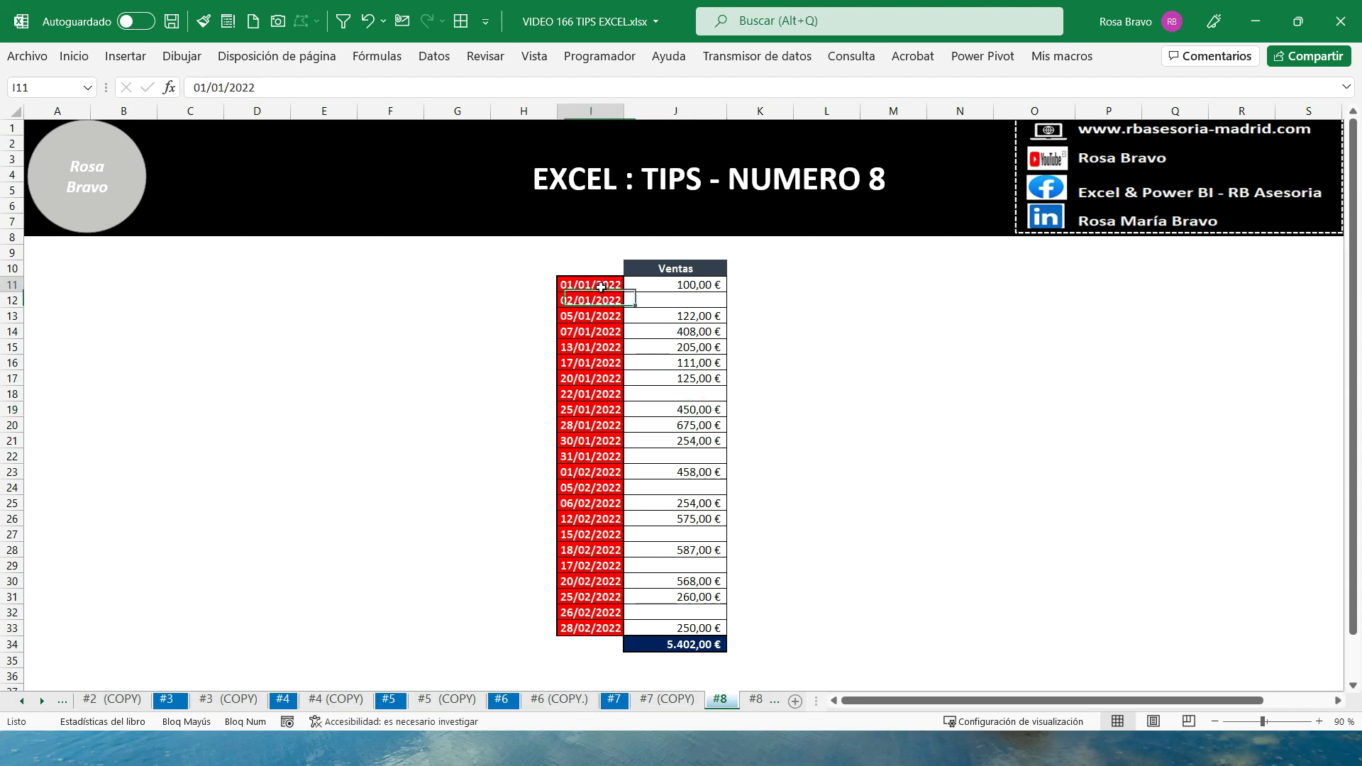
{"action": "left_click", "coordinate": [705, 629], "text": "shift"}
{"action": "left_click", "coordinate": [73, 55]}
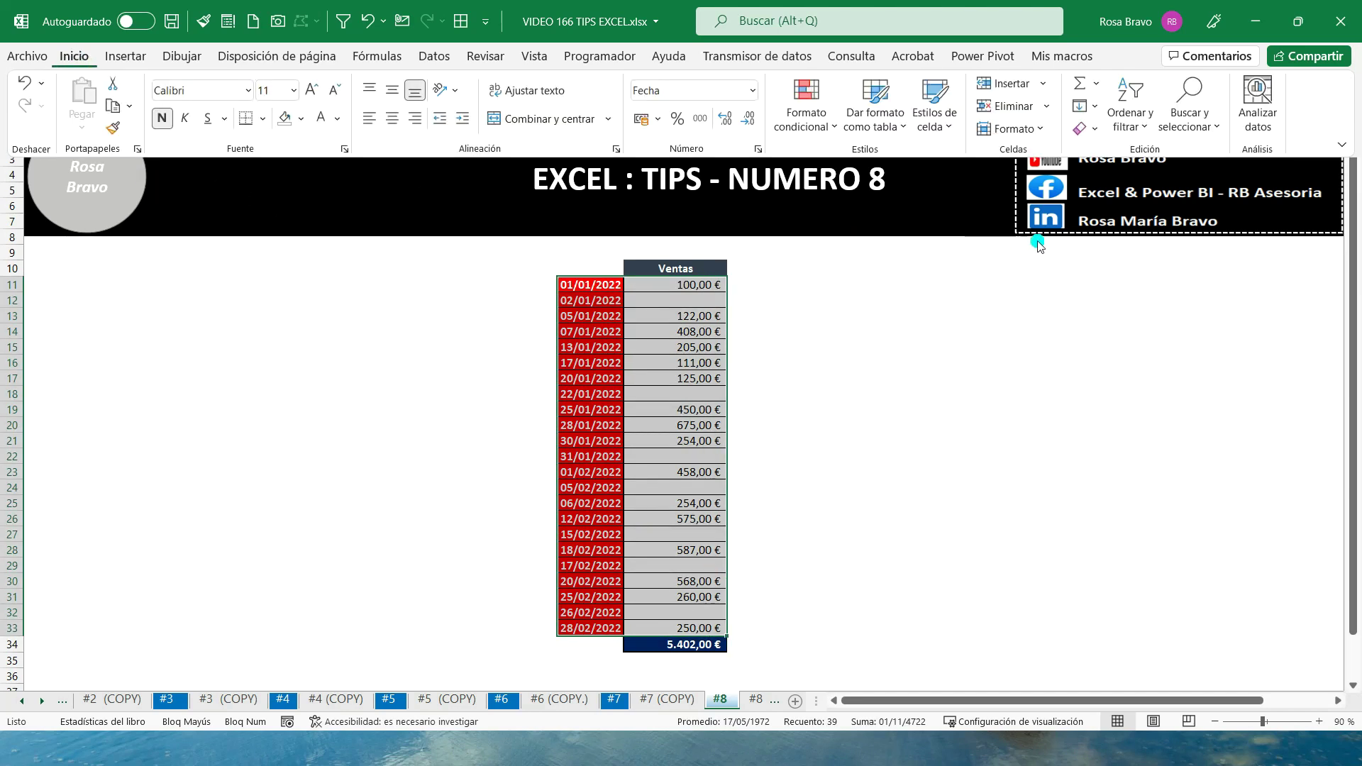
{"action": "left_click", "coordinate": [1190, 106]}
{"action": "left_click", "coordinate": [1194, 234]}
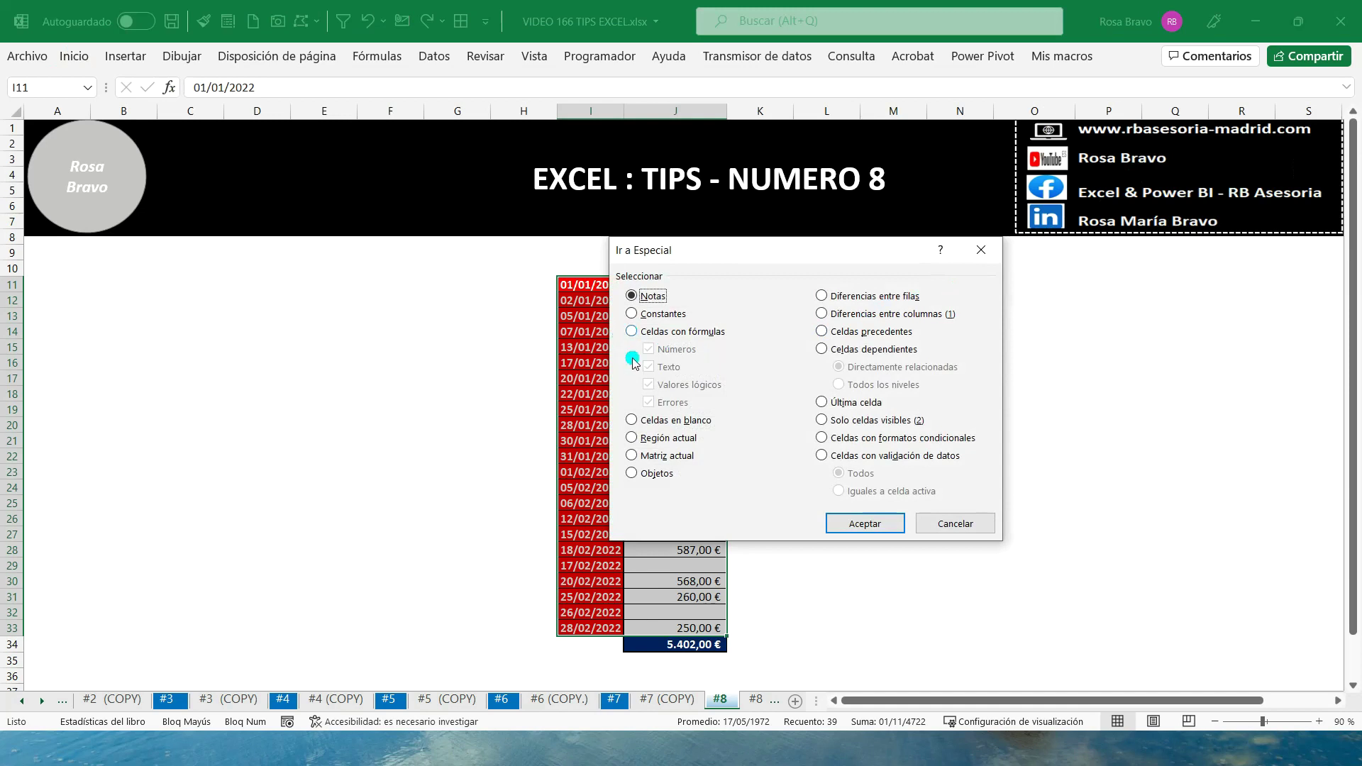
{"action": "left_click", "coordinate": [632, 420]}
{"action": "left_click", "coordinate": [865, 524]}
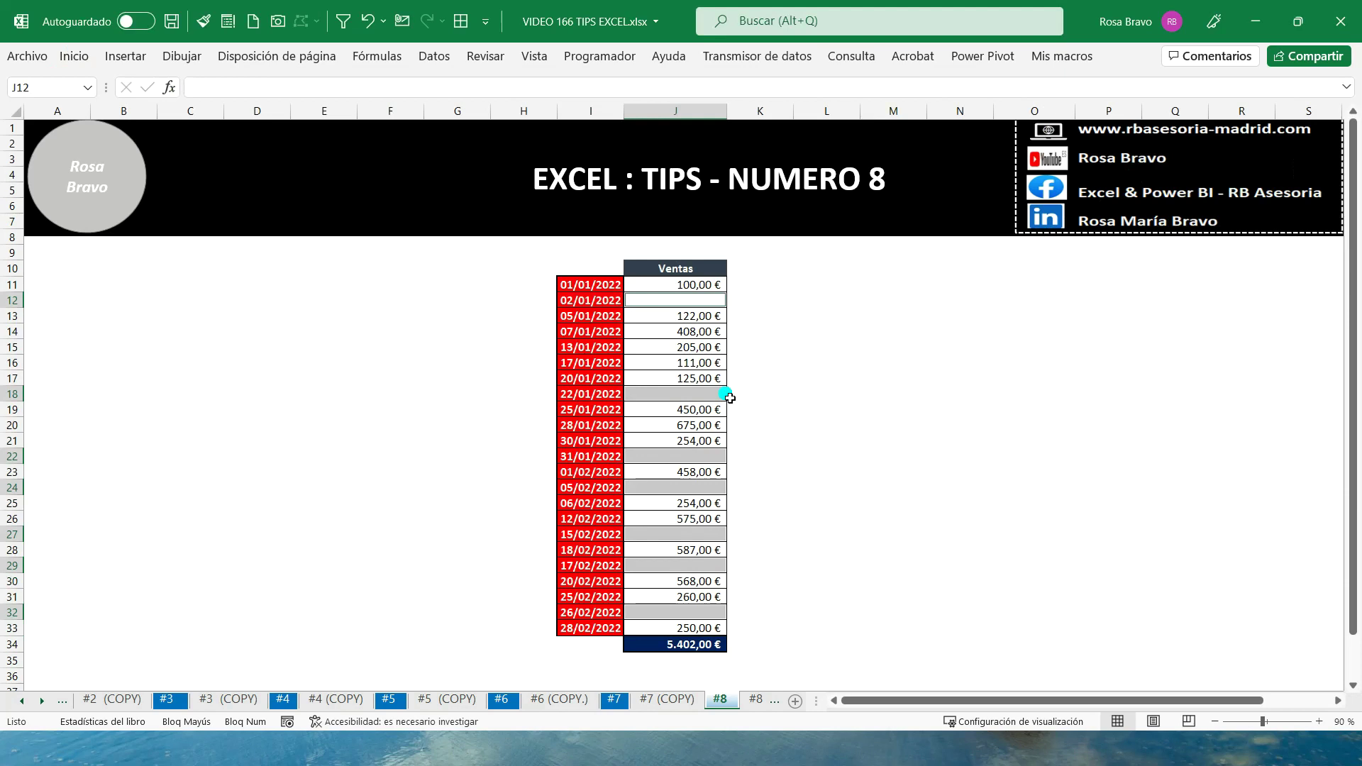
{"action": "key", "text": "ctrl+9"}
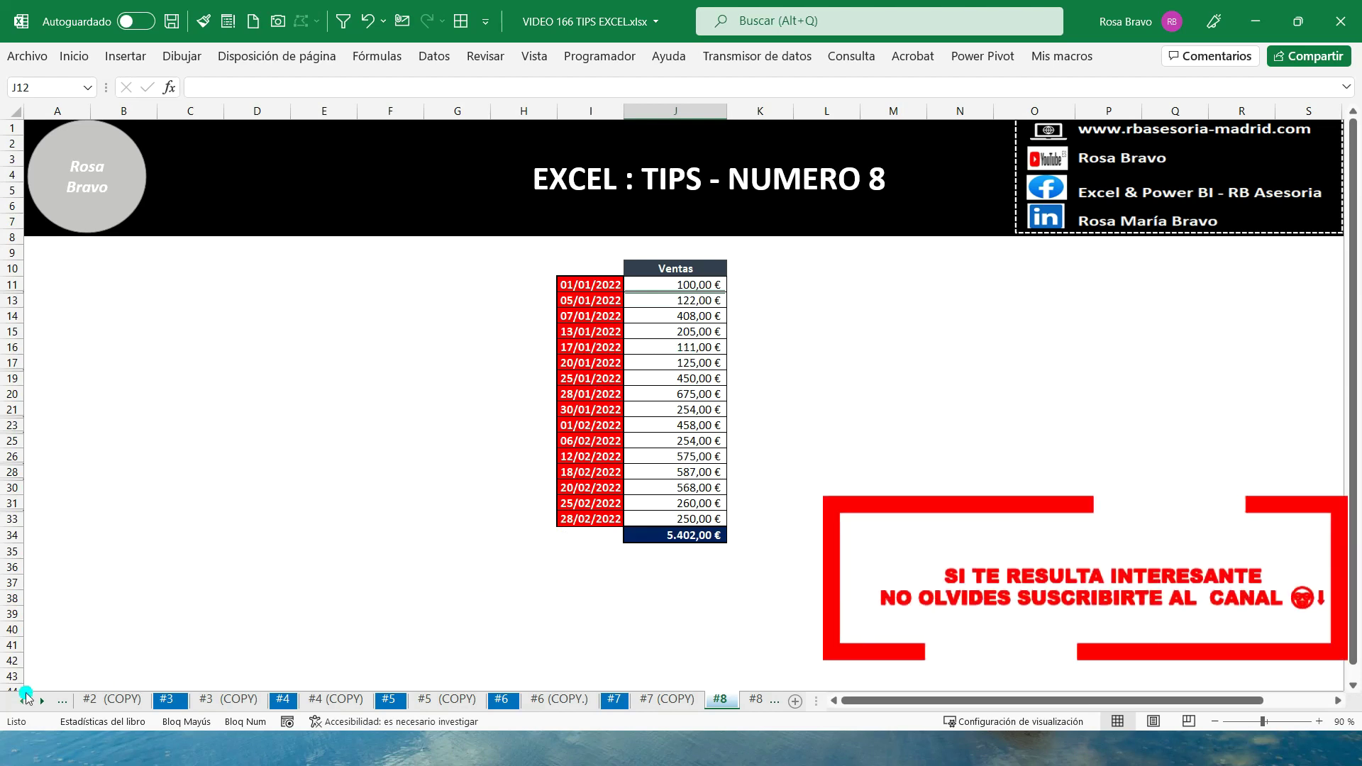
{"action": "left_click", "coordinate": [40, 701]}
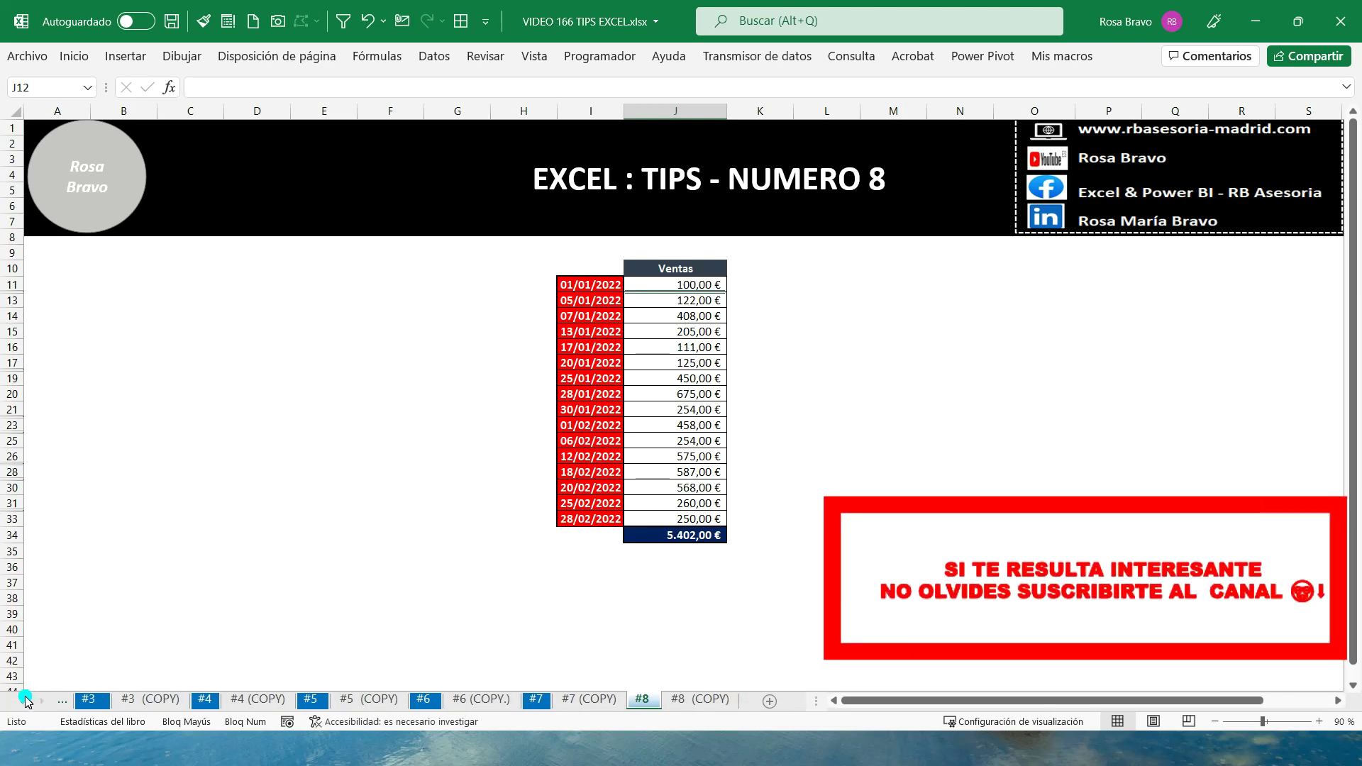
{"action": "left_click", "coordinate": [22, 701]}
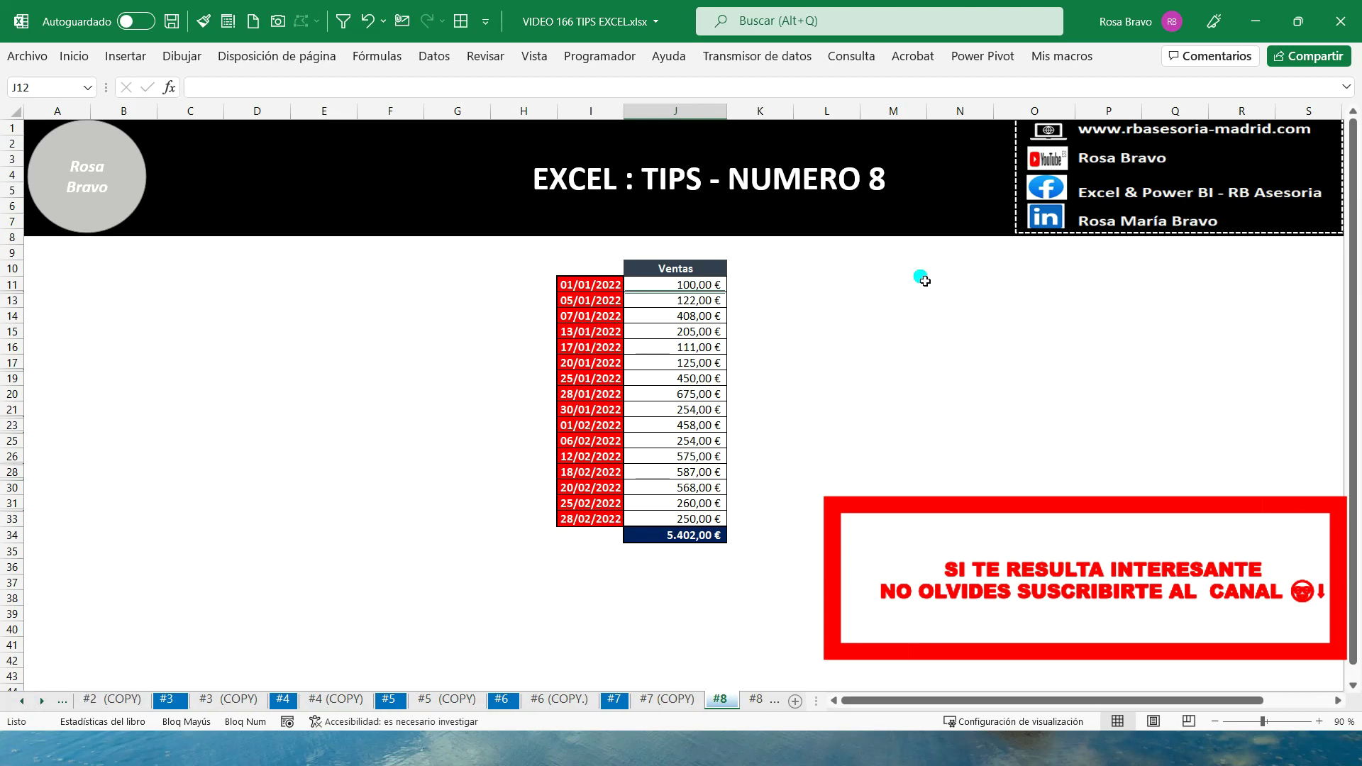